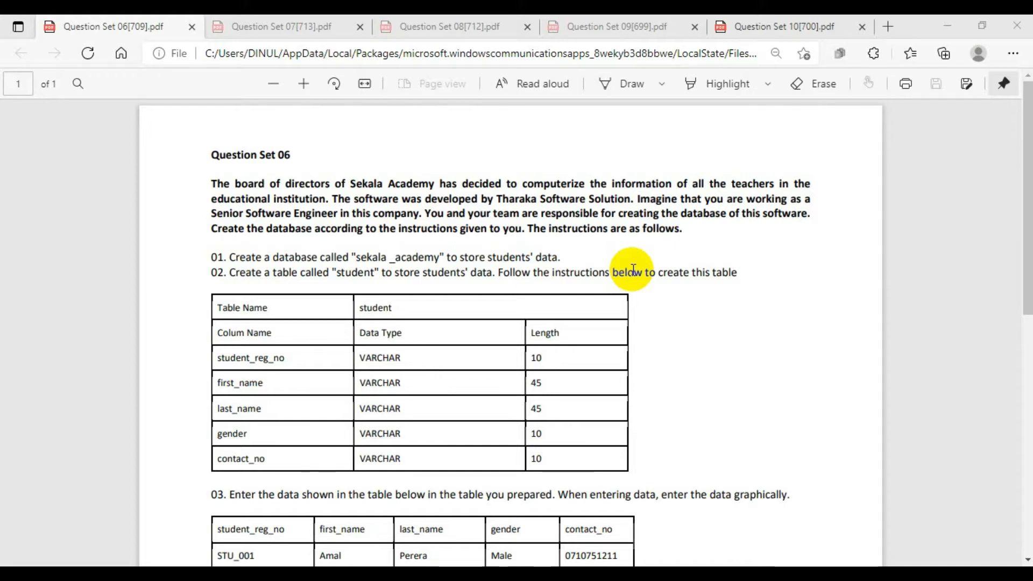
Read through the Question Set 06 instructions, from the database and table definitions to the student data and update queries.
scroll(640, 269, down, 6)
scroll(753, 291, up, 6)
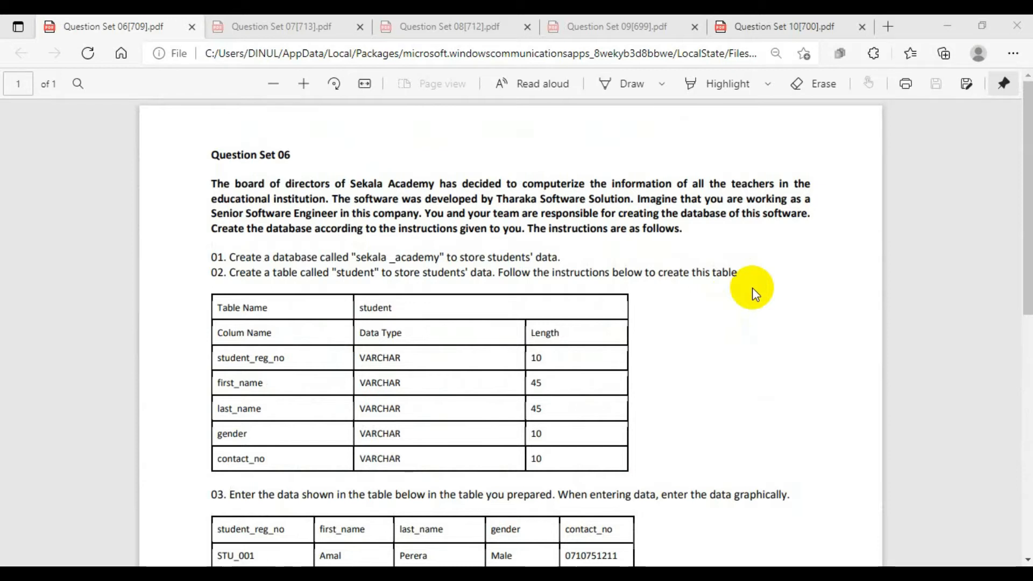
scroll(750, 289, down, 7)
scroll(748, 289, up, 5)
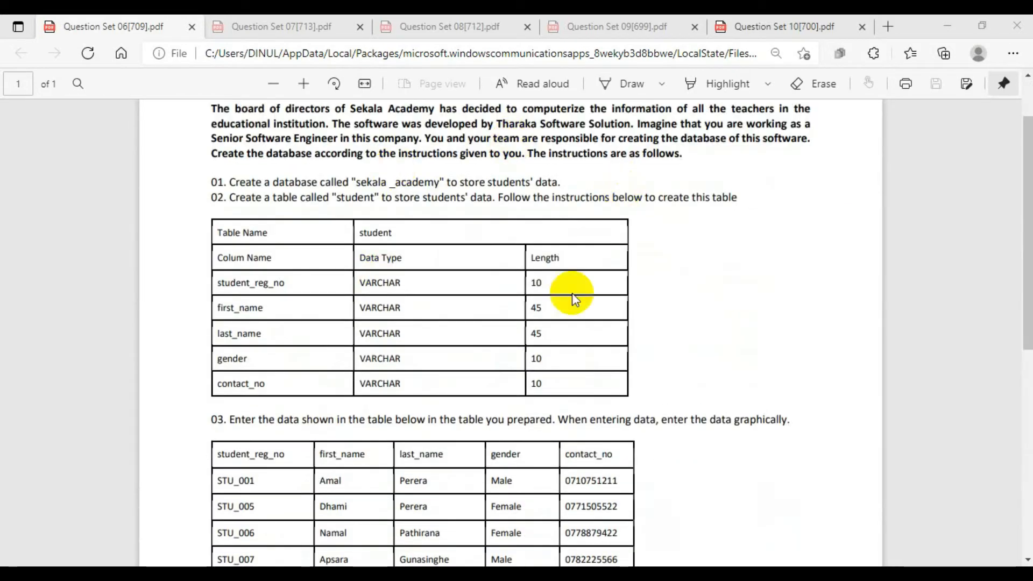
scroll(641, 205, down, 5)
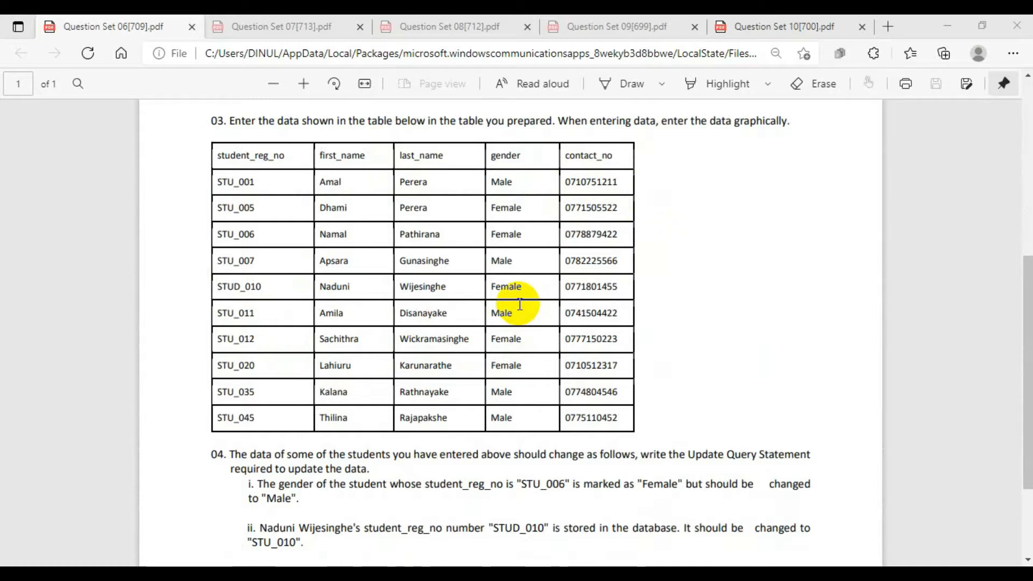
scroll(569, 318, down, 1)
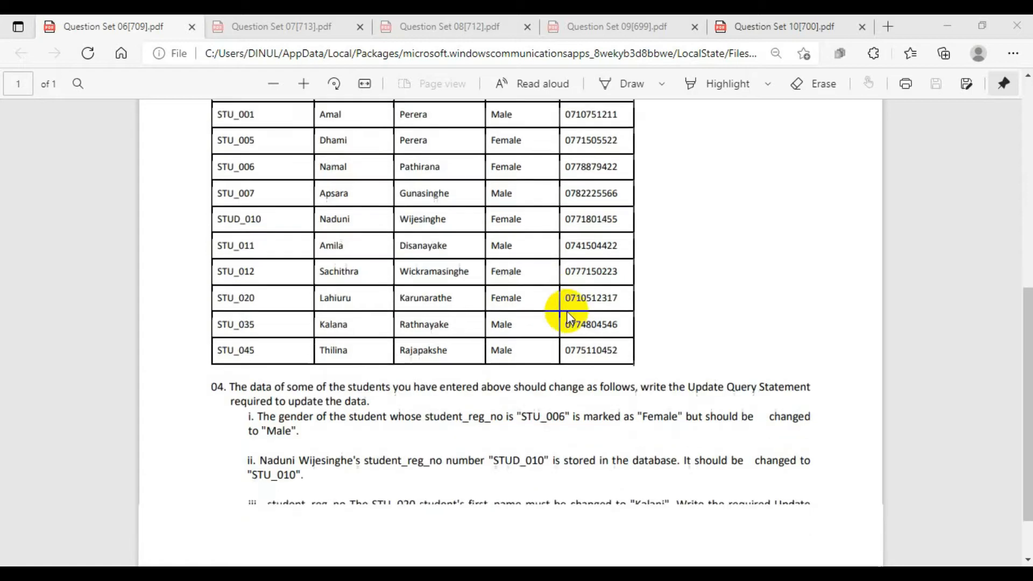
scroll(566, 311, down, 1)
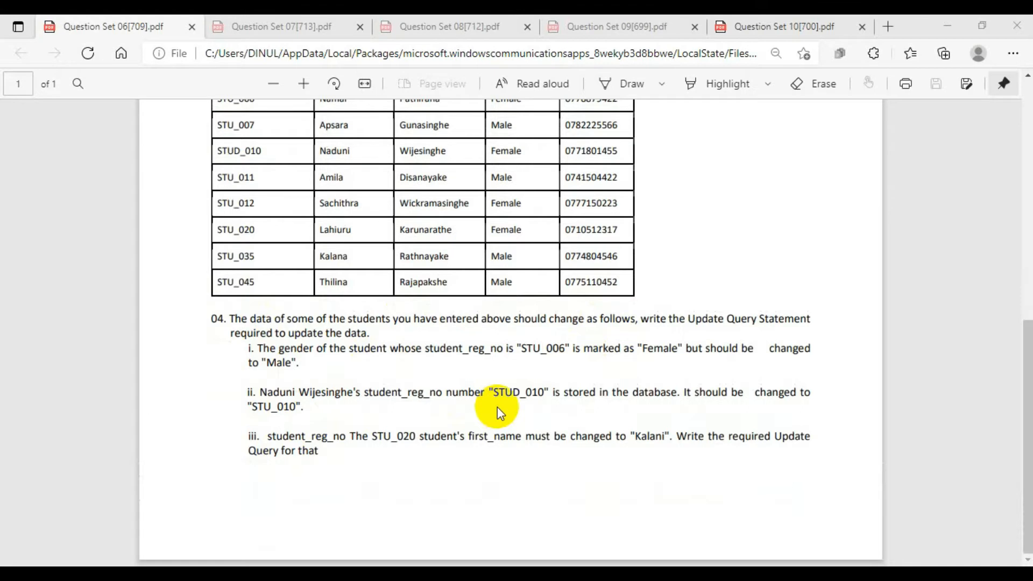
scroll(801, 336, up, 6)
scroll(801, 337, up, 2)
scroll(801, 337, down, 4)
scroll(801, 337, up, 4)
Check the database name required by task 01 in the Question Set 06 PDF.
click(948, 25)
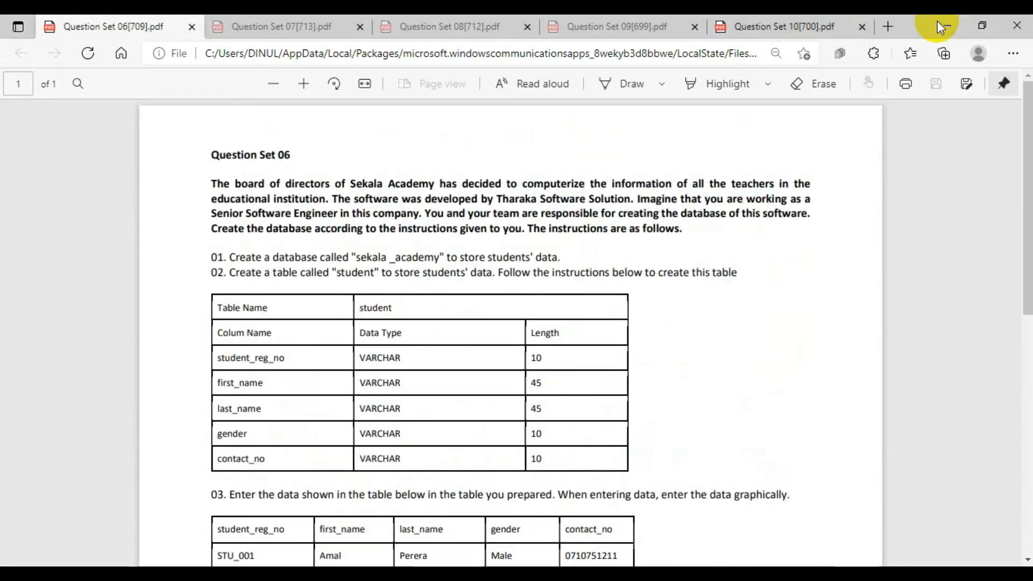
key(alt+Tab)
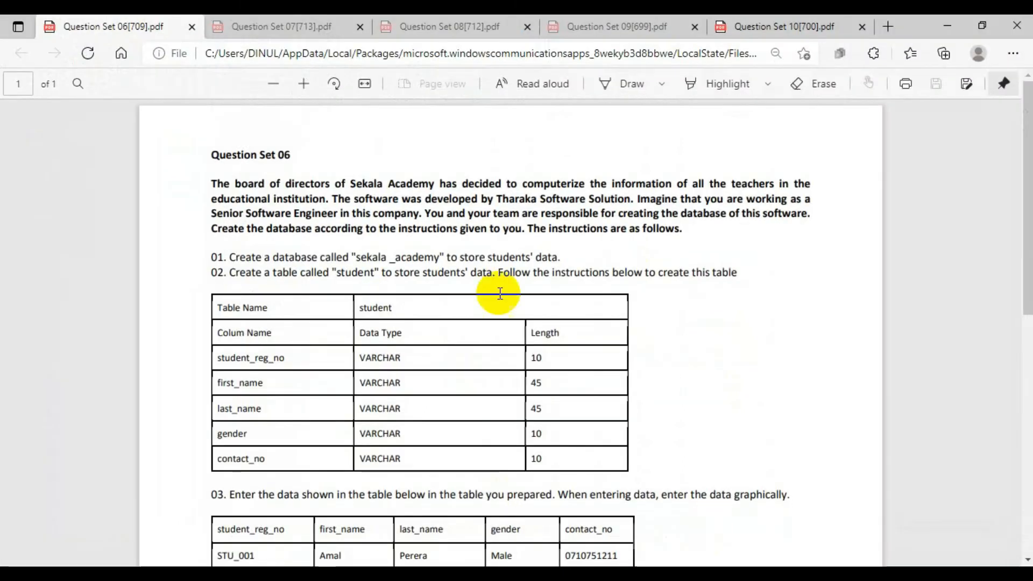
scroll(375, 293, down, 1)
scroll(375, 293, down, 1)
drag(352, 183, 446, 183)
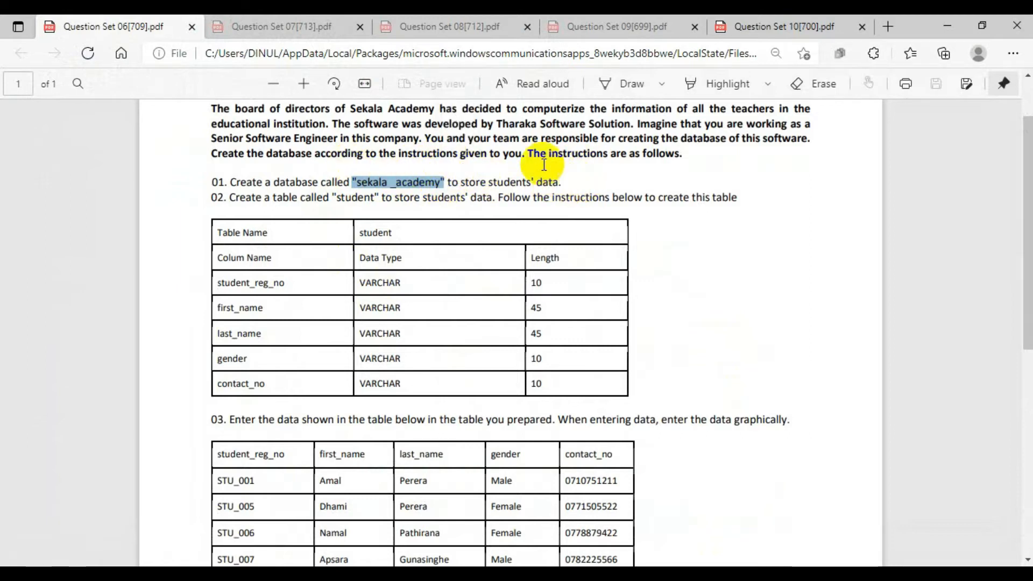
Switch to HeidiSQL and create a new database named sekala_academy on the Unnamed connection.
click(944, 16)
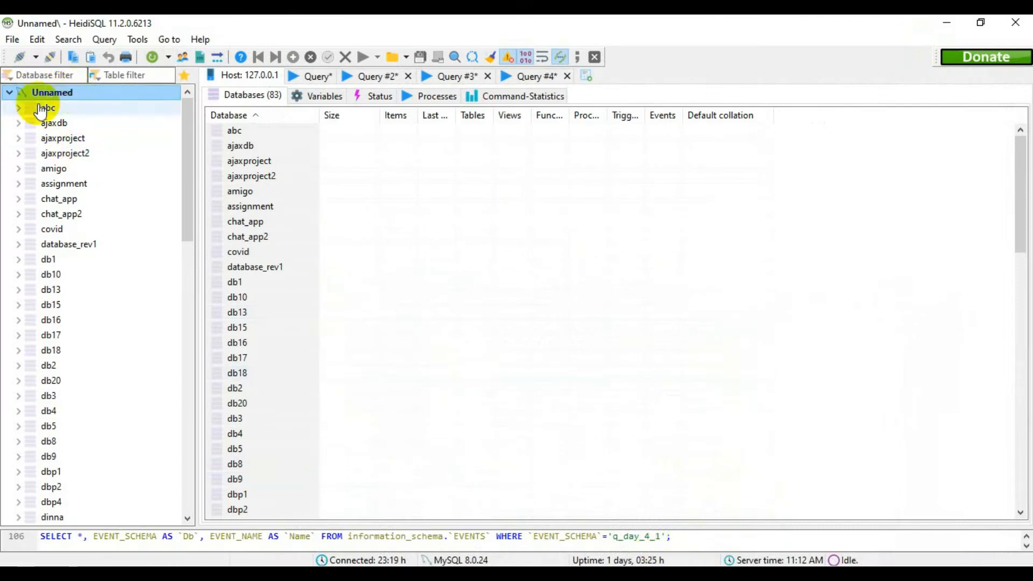
right_click(76, 92)
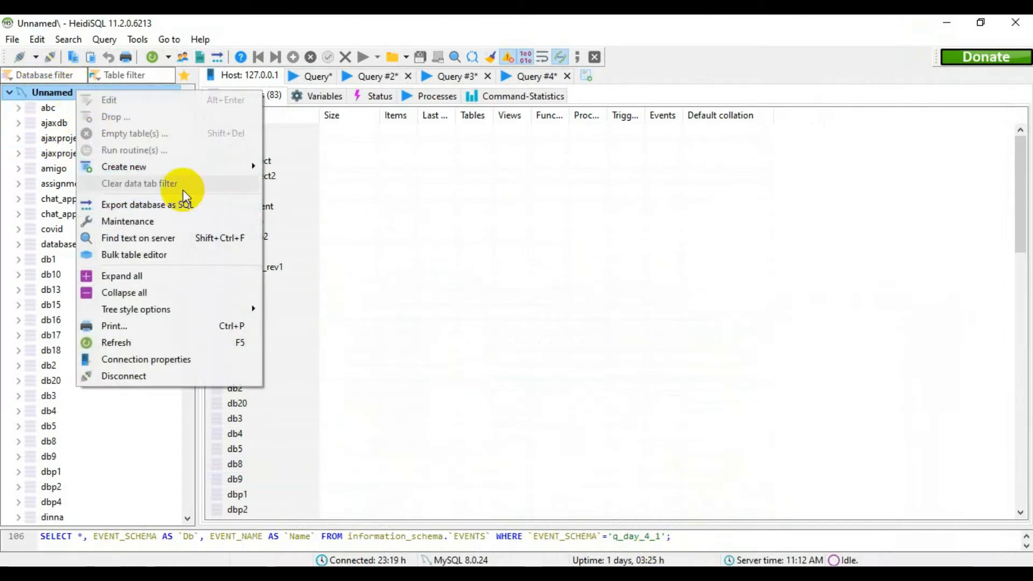
mouse_move(187, 168)
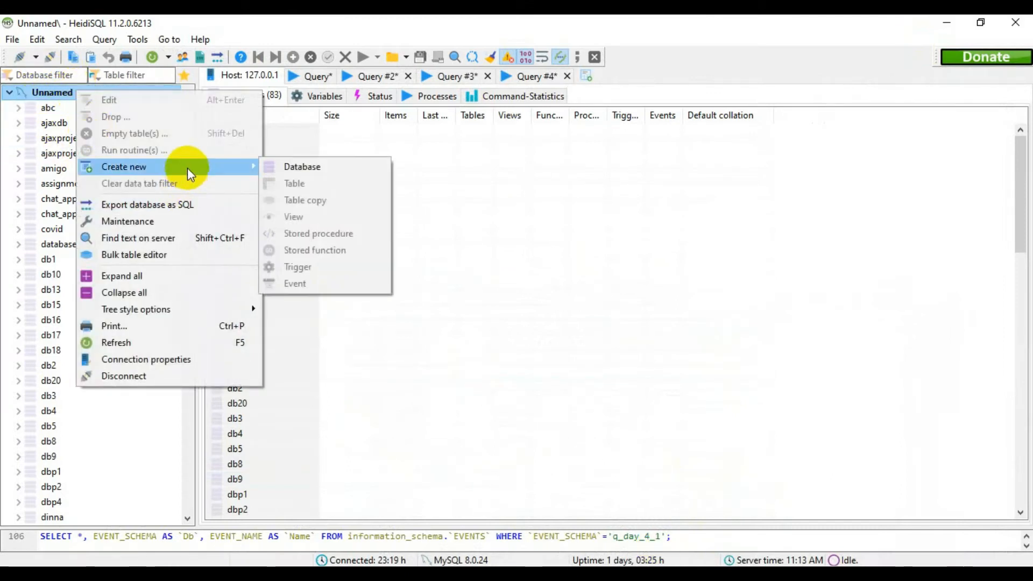
click(318, 169)
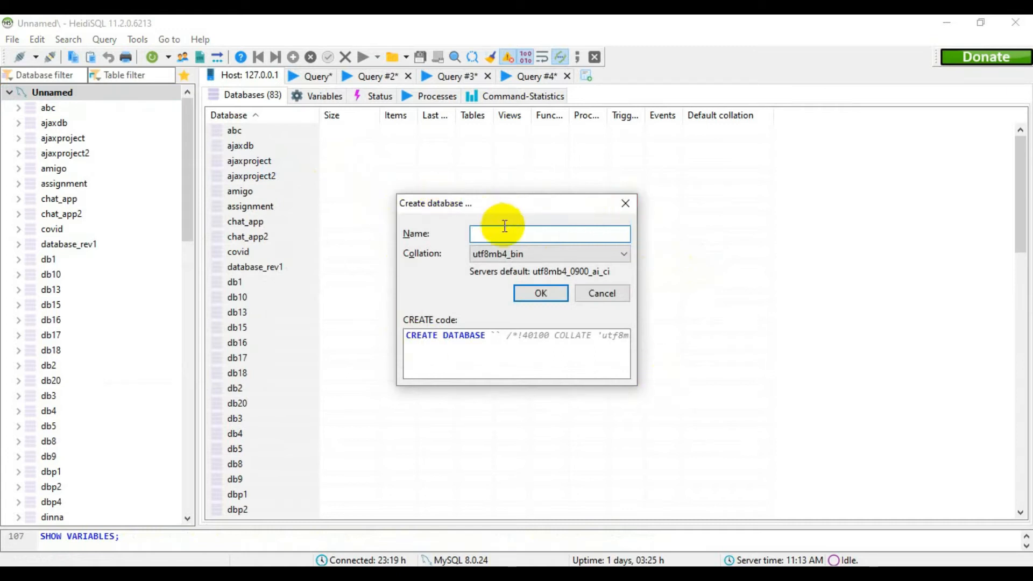
text(sekala_academy)
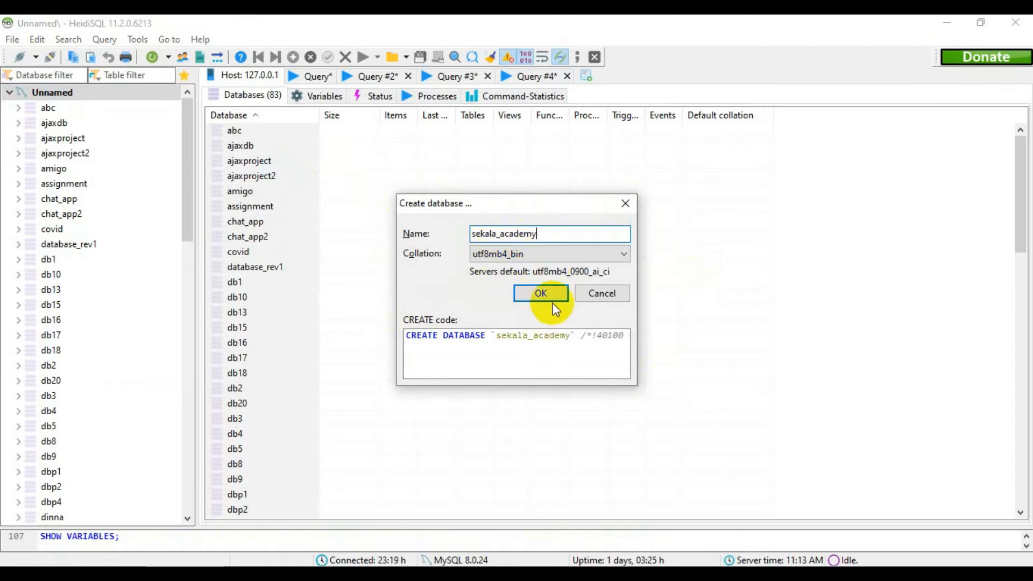
click(541, 293)
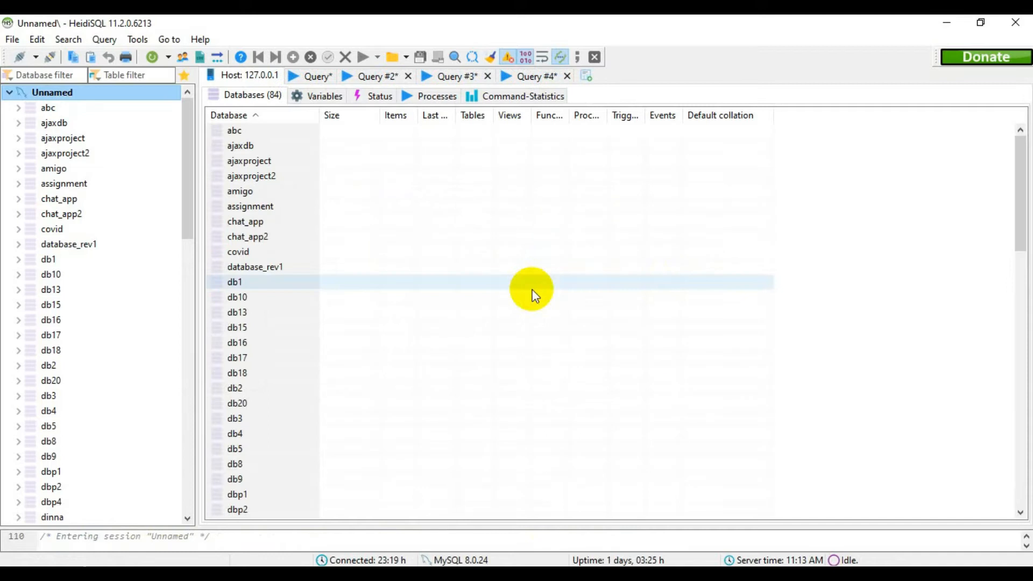
Find the sekala_academy database in the database tree and select it.
scroll(108, 215, down, 10)
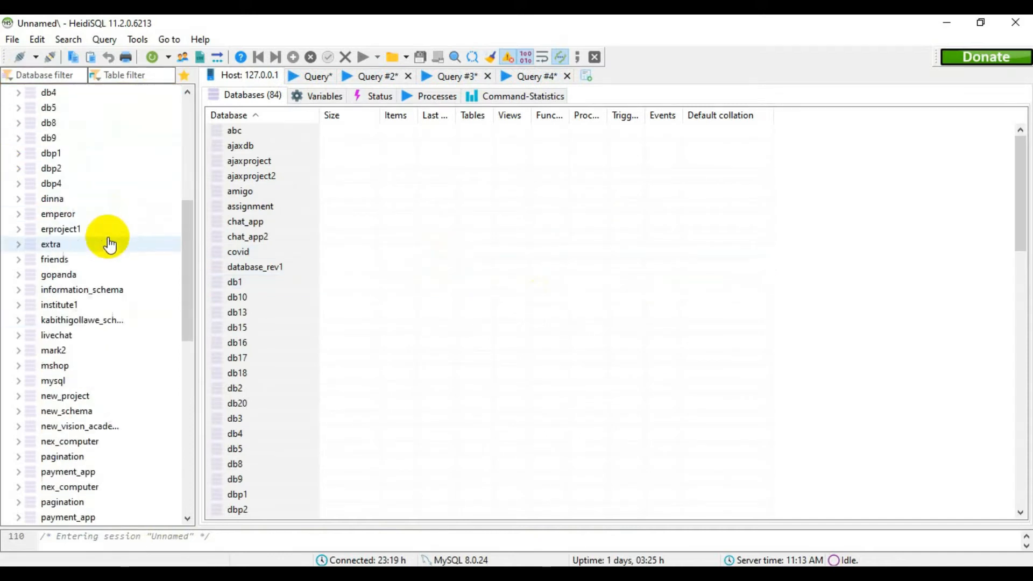
scroll(89, 145, down, 9)
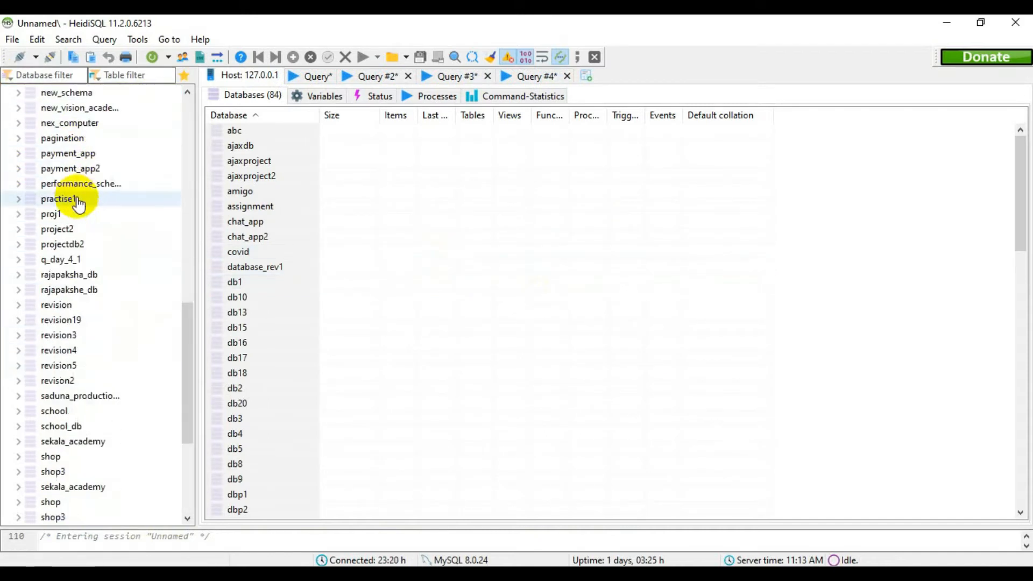
scroll(68, 245, up, 3)
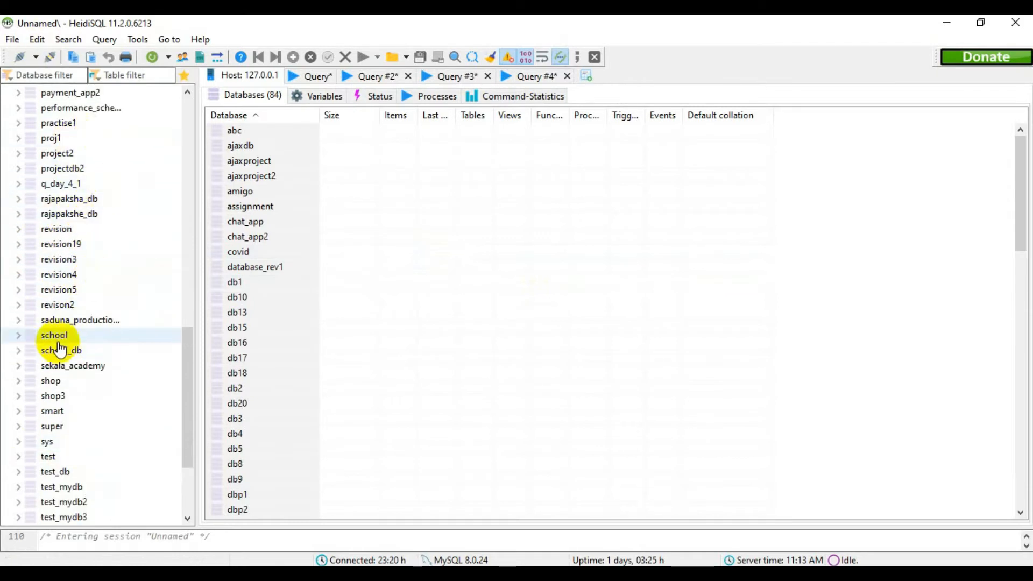
scroll(81, 216, down, 1)
scroll(77, 220, down, 2)
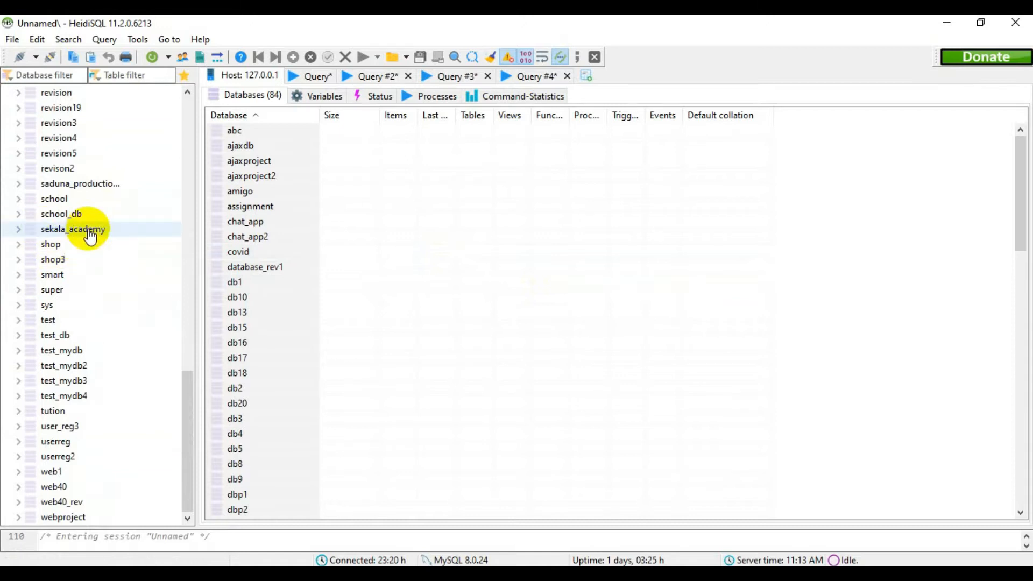
click(26, 233)
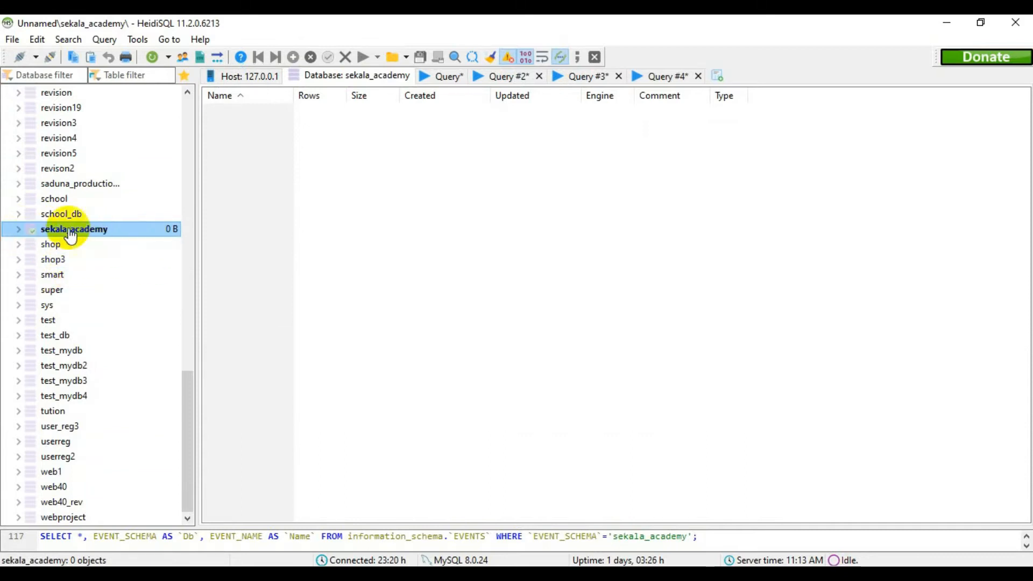
right_click(106, 230)
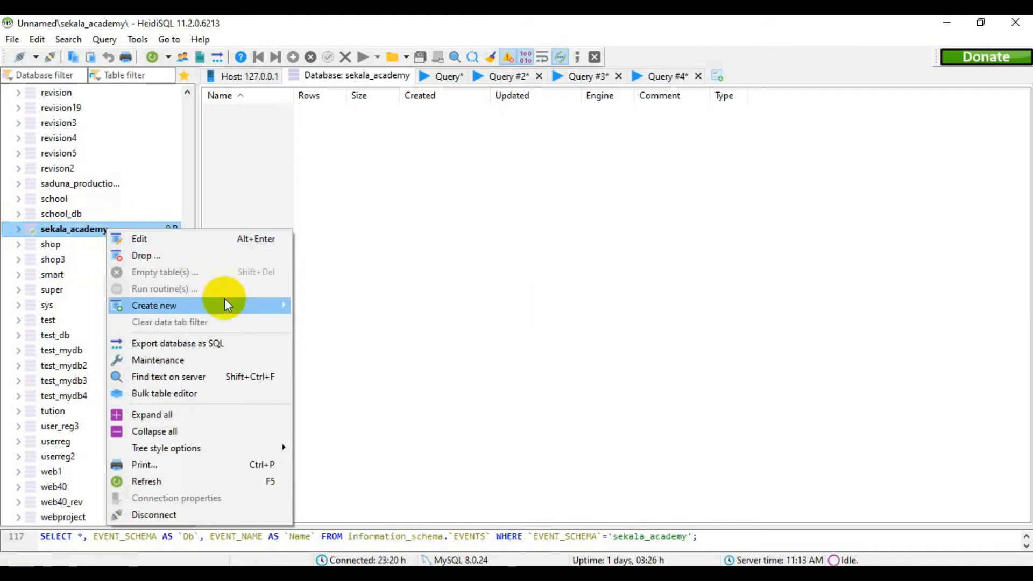
click(481, 445)
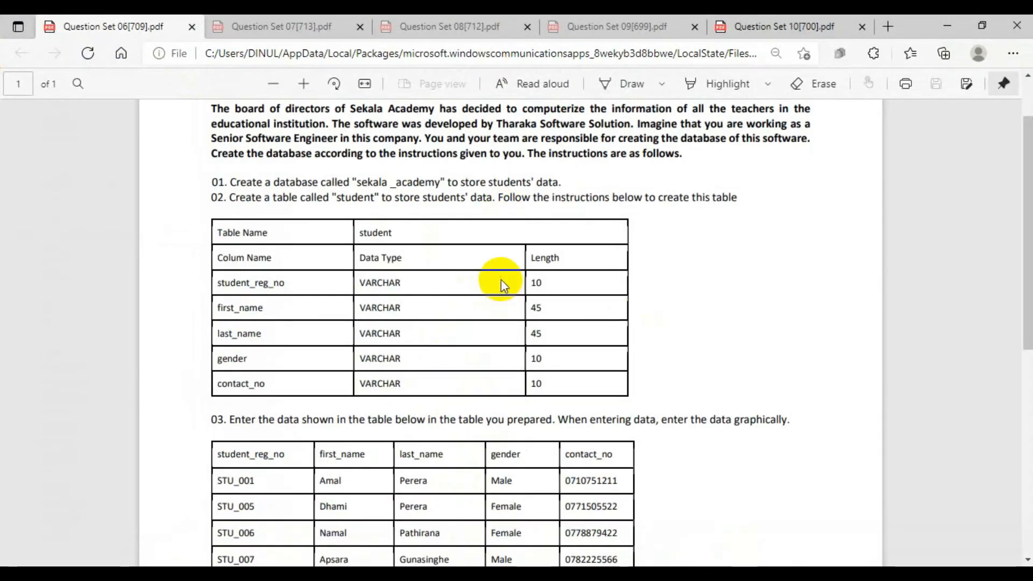
Switch to the Question Set 06 PDF and examine task 02's table name, column names, data types and lengths.
double_click(340, 197)
click(452, 210)
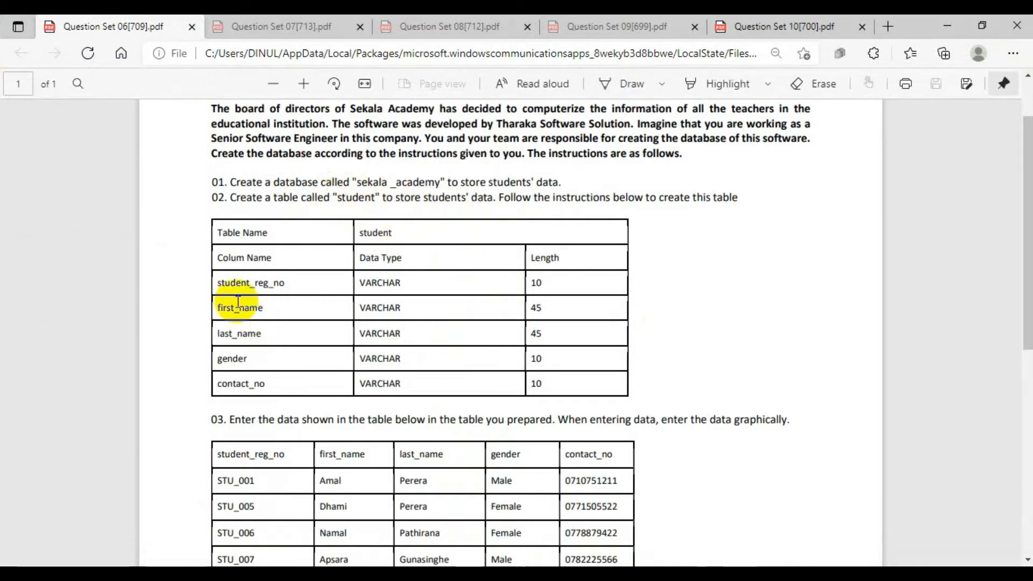
drag(216, 282, 299, 284)
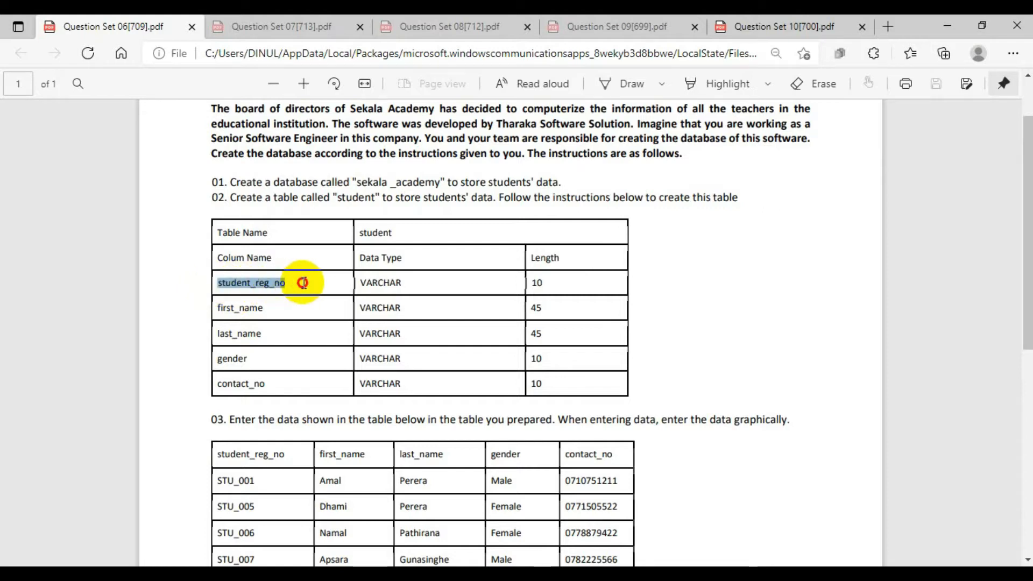
click(221, 308)
drag(221, 308, 273, 304)
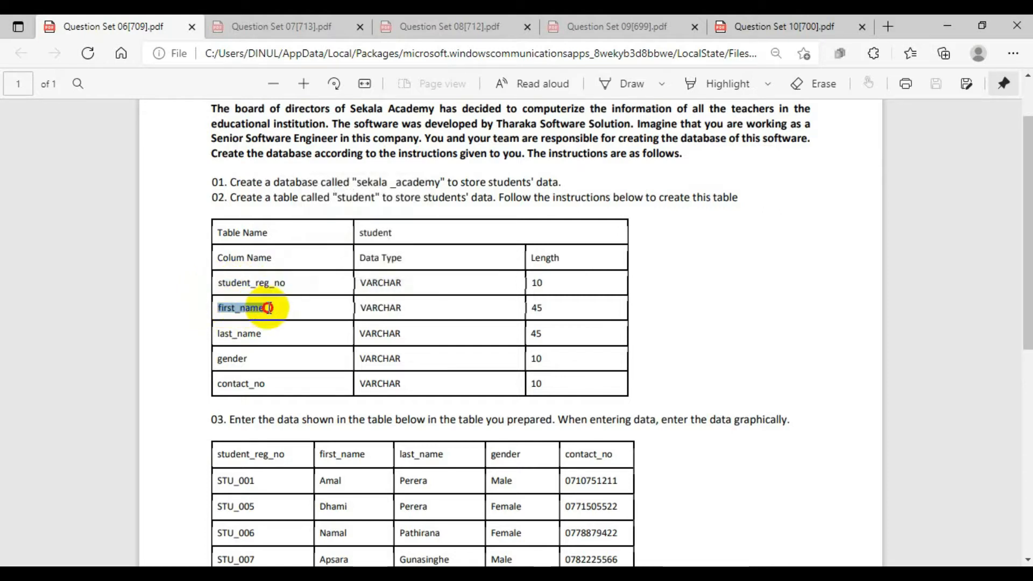
drag(218, 333, 262, 334)
drag(218, 359, 273, 362)
drag(217, 385, 276, 386)
click(315, 303)
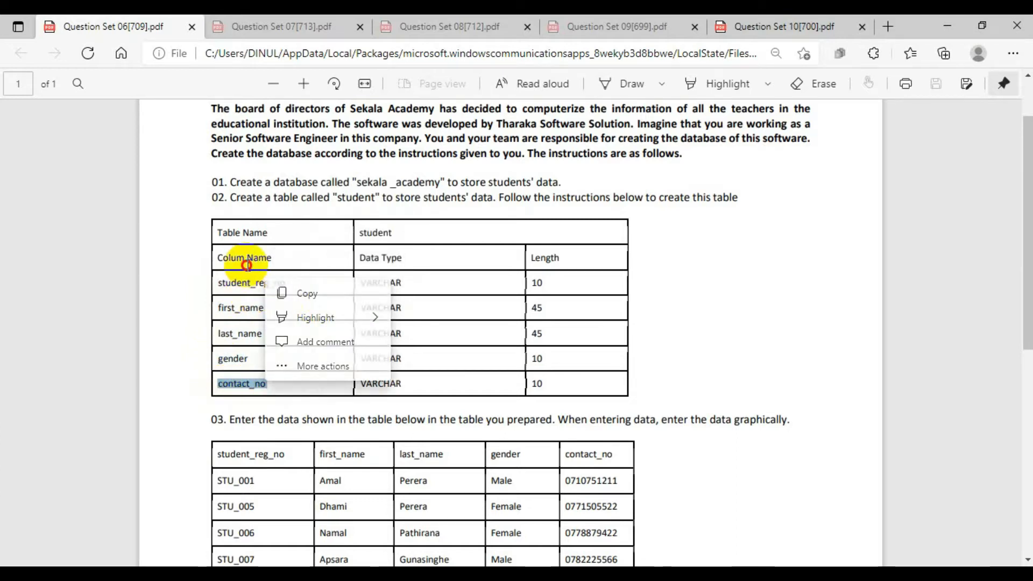
drag(352, 282, 404, 384)
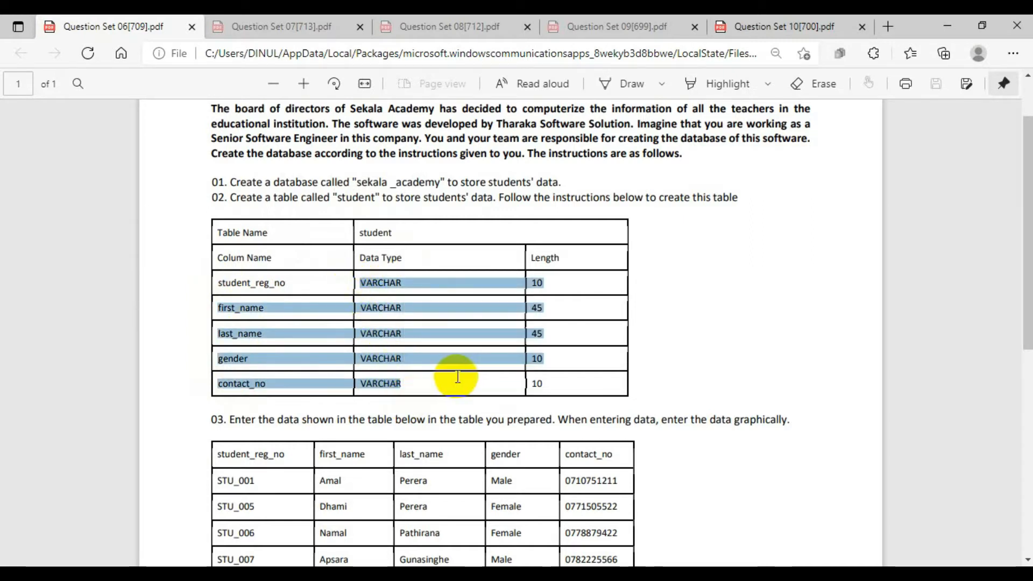
key(ctrl+[)
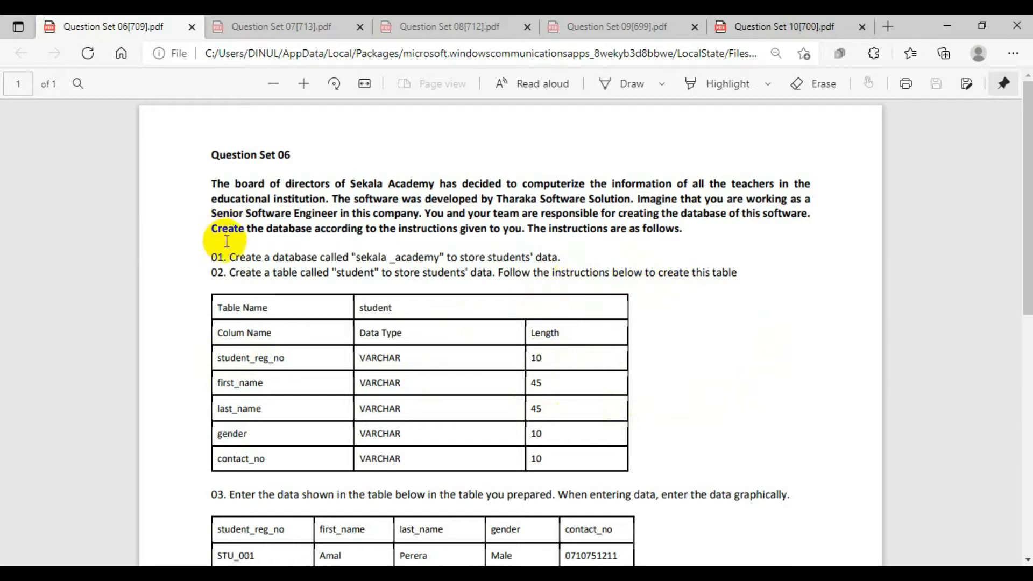
double_click(217, 273)
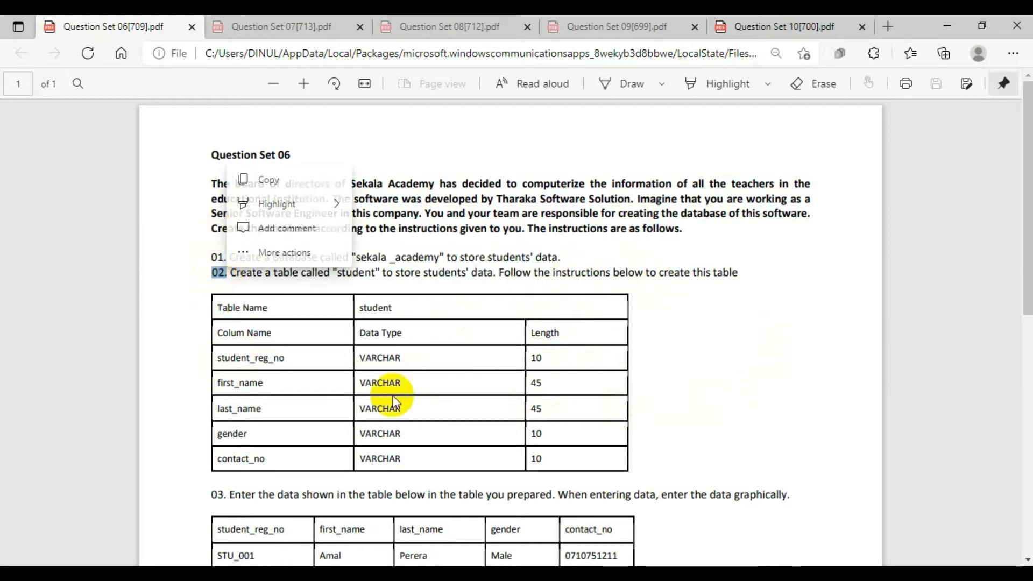
In HeidiSQL, start a new table named student in sekala_academy and check that name against task 02 in the PDF.
click(949, 17)
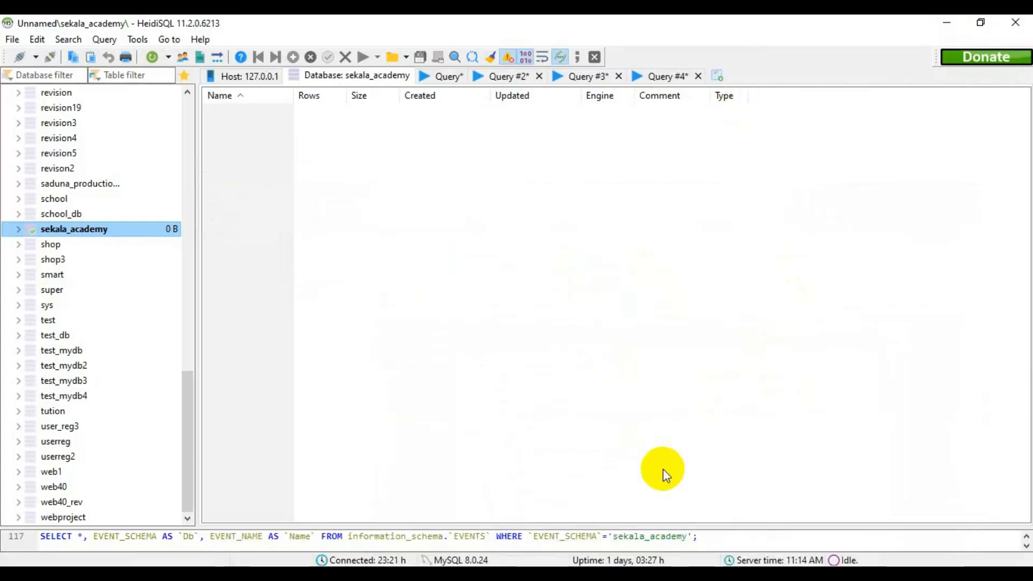
right_click(102, 237)
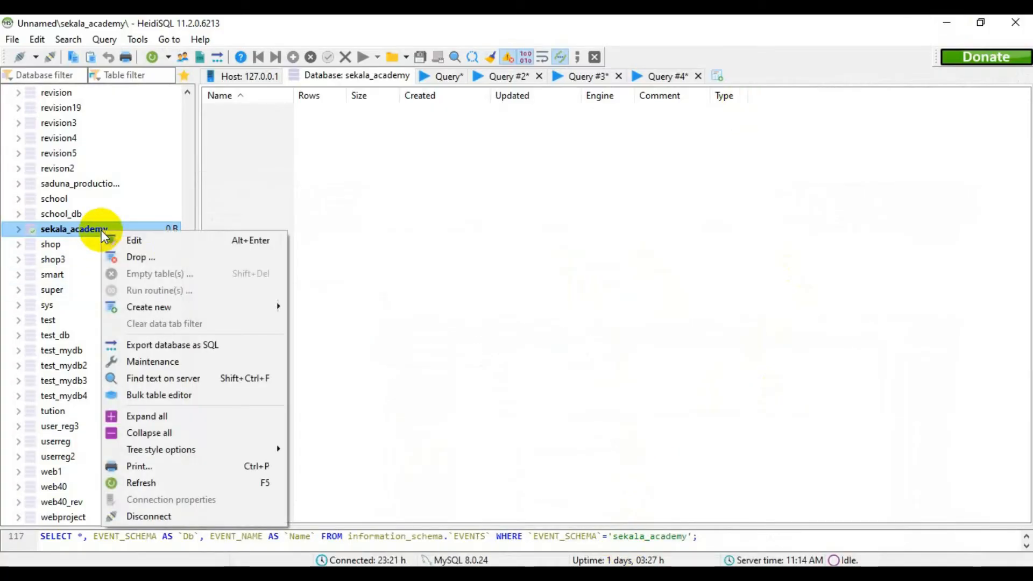
mouse_move(182, 314)
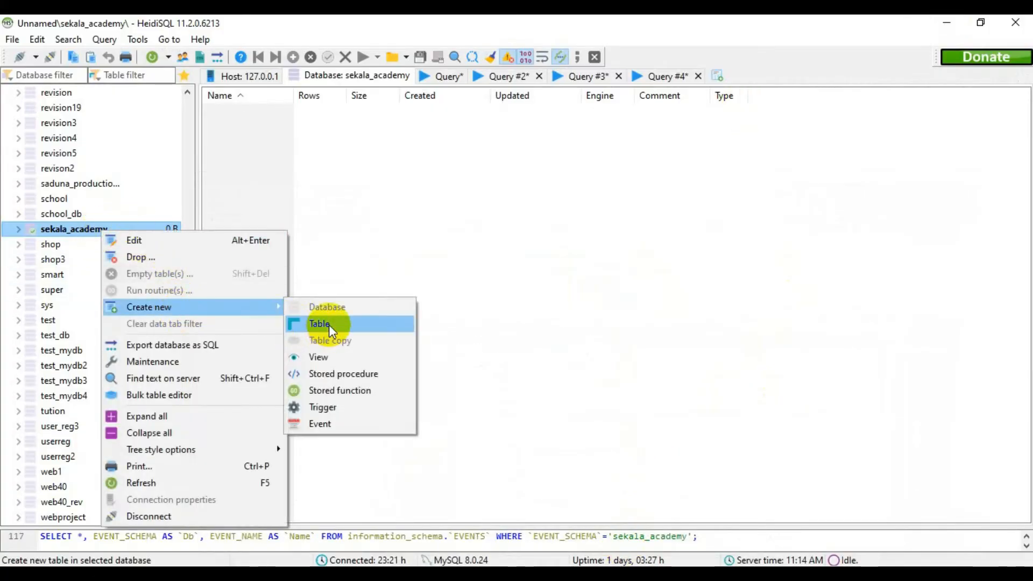
click(328, 325)
click(355, 121)
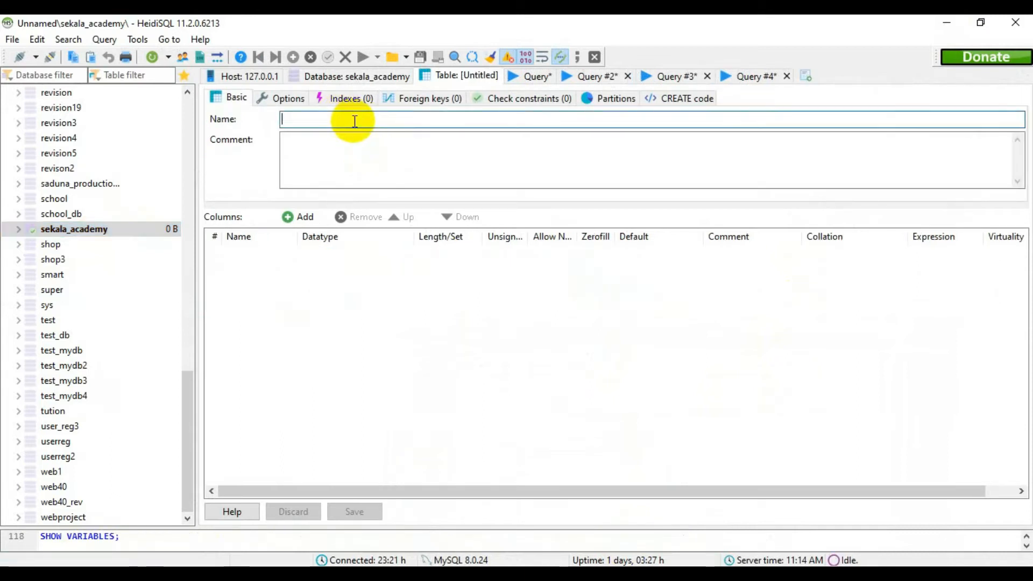
text(student)
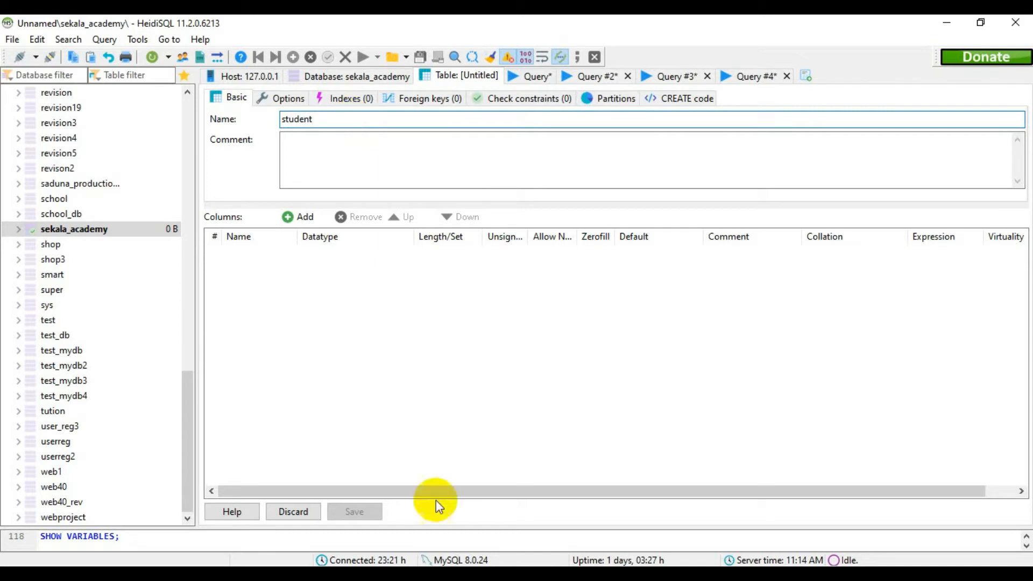
key(alt+Tab)
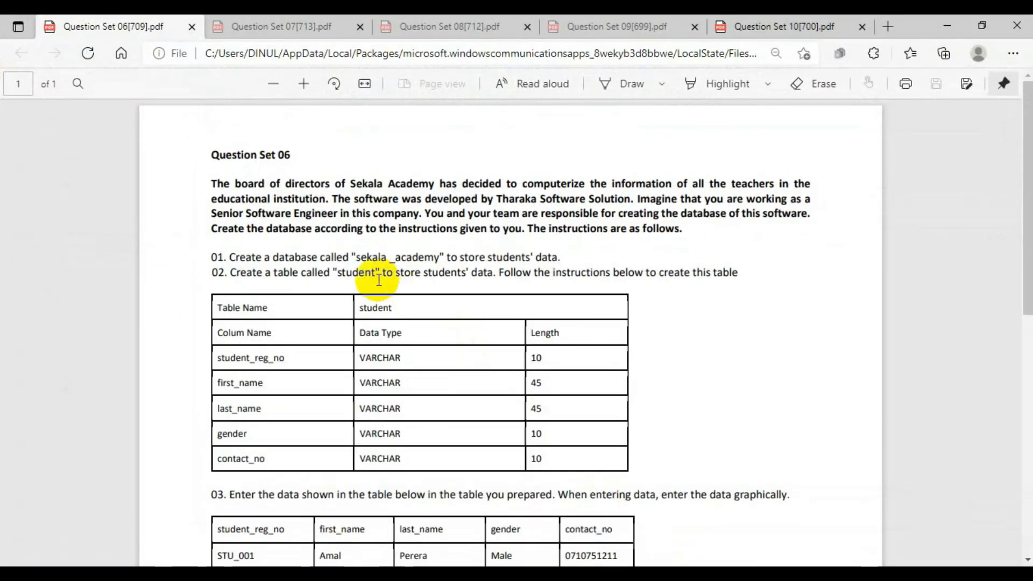
drag(333, 271, 372, 272)
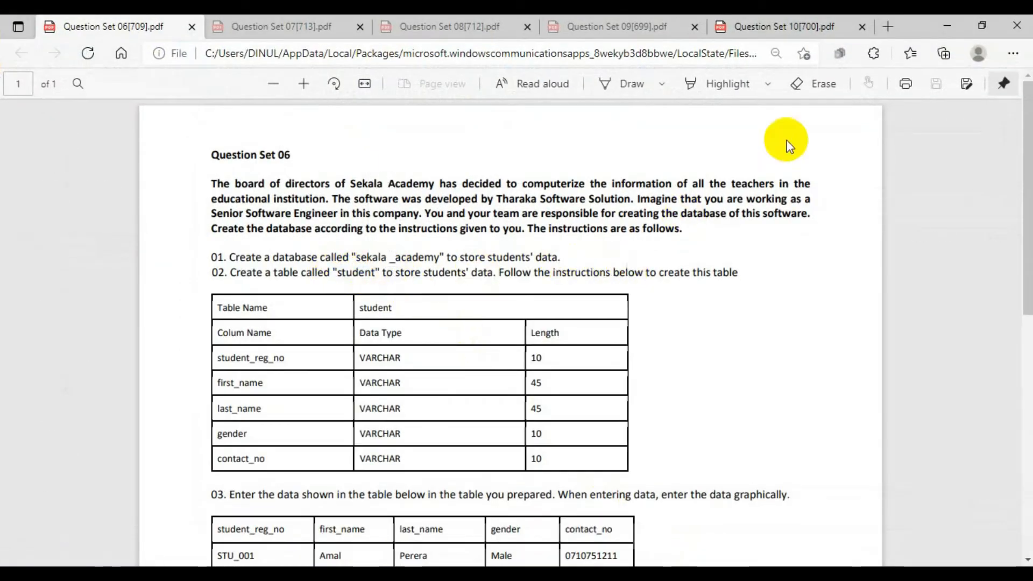
Dock the Question Set 06 PDF window to one half of the desktop and minimize the mail window.
click(947, 26)
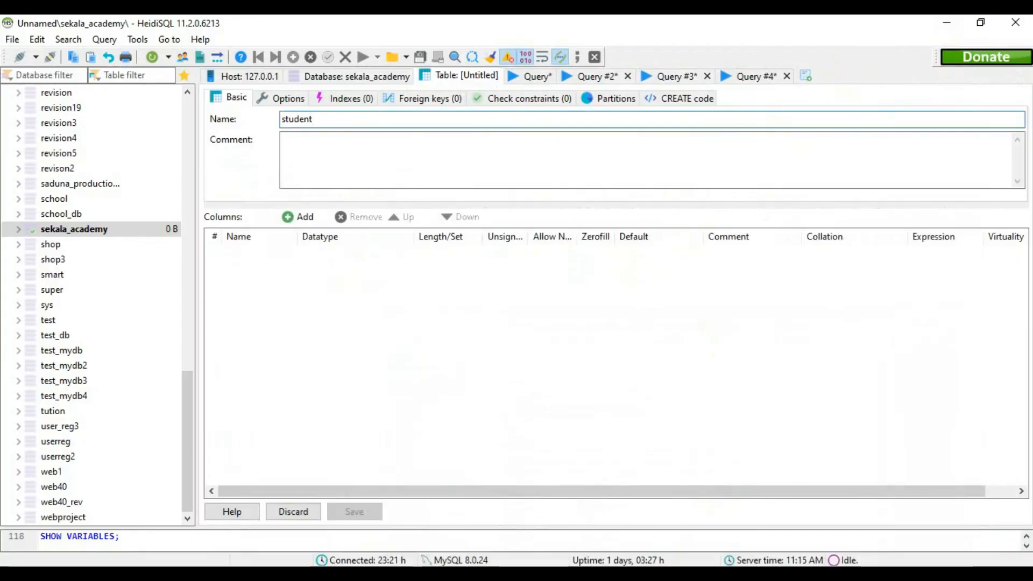
key(alt+Tab)
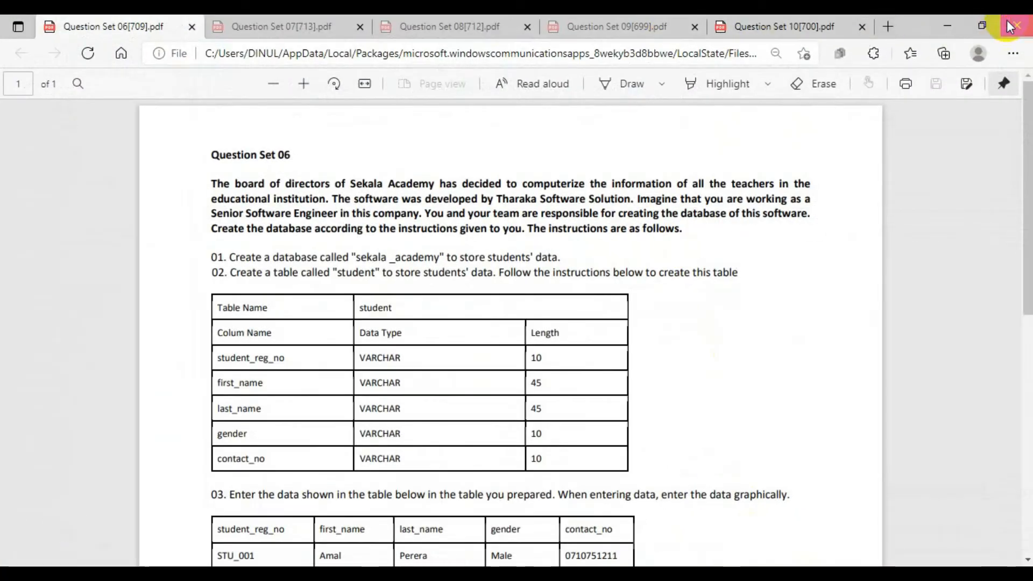
click(951, 29)
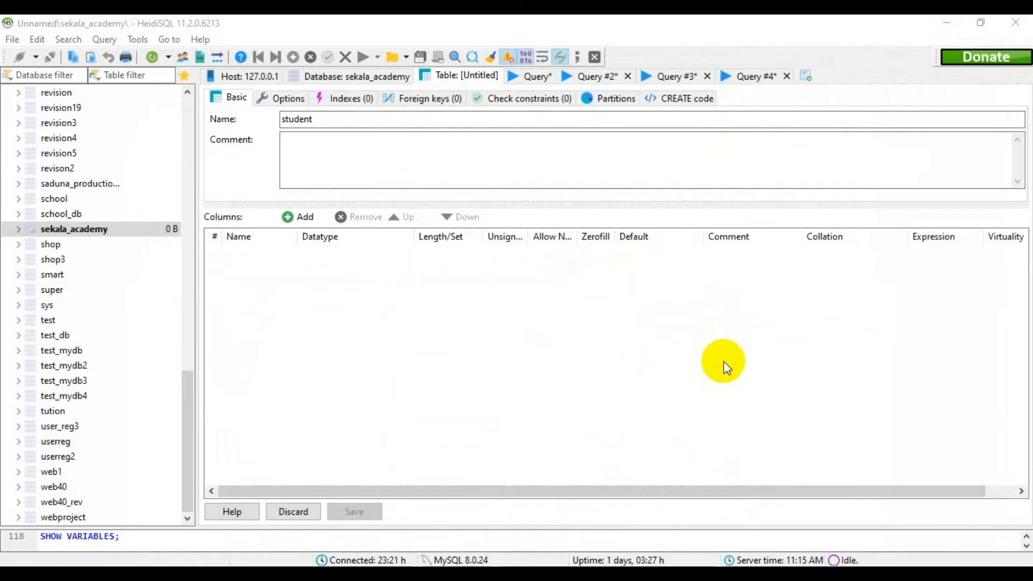
key(alt+Tab)
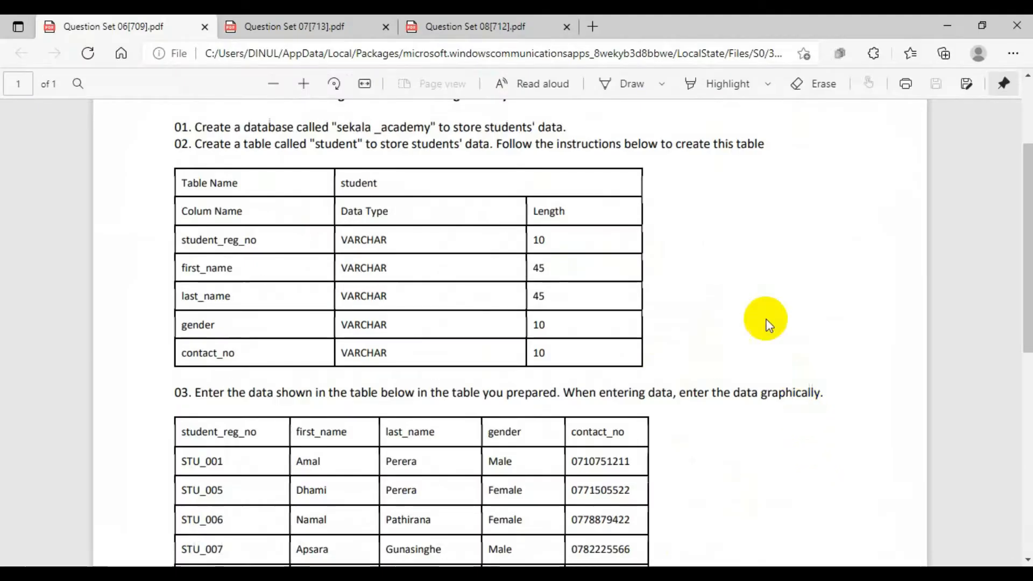
click(986, 26)
drag(711, 39, 7, 143)
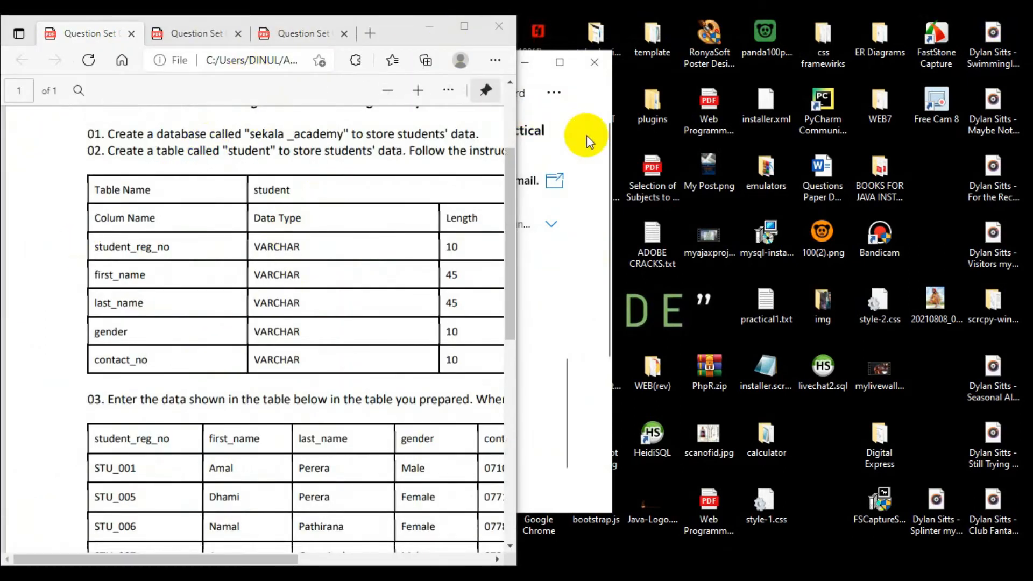
click(603, 143)
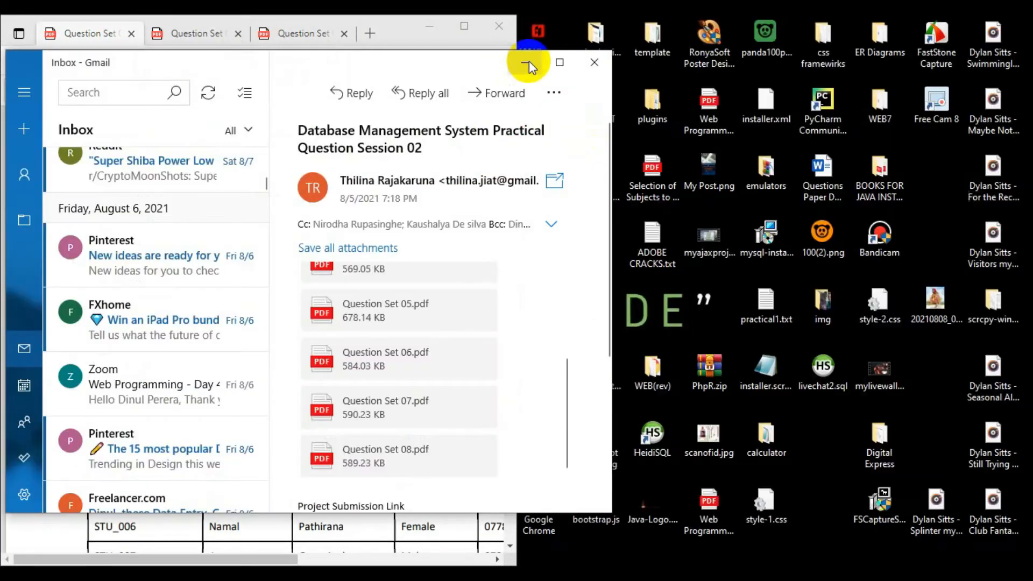
click(527, 62)
Dock HeidiSQL beside the PDF and narrow its database tree to give the table editor more room.
key(alt+Tab)
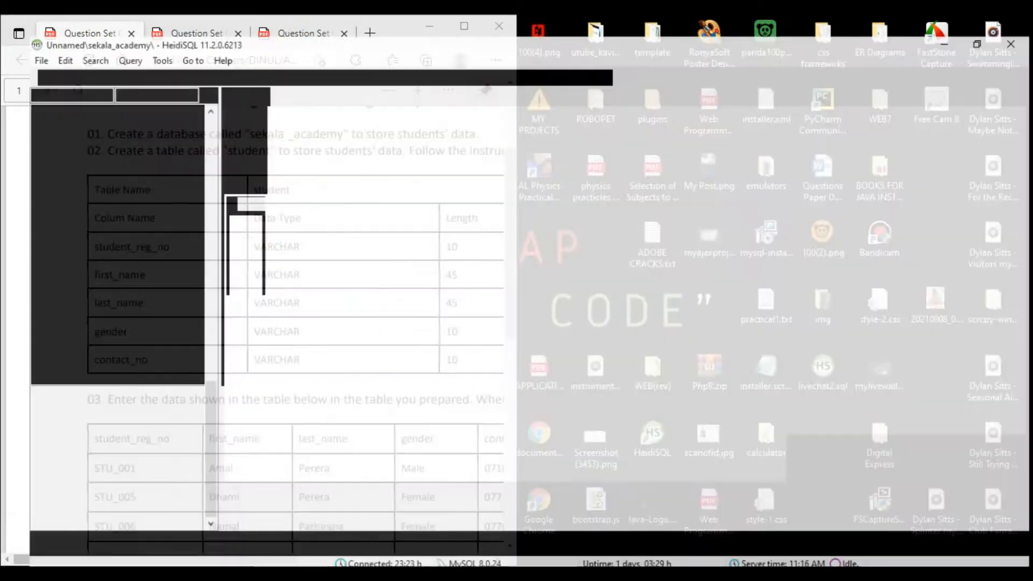
click(992, 26)
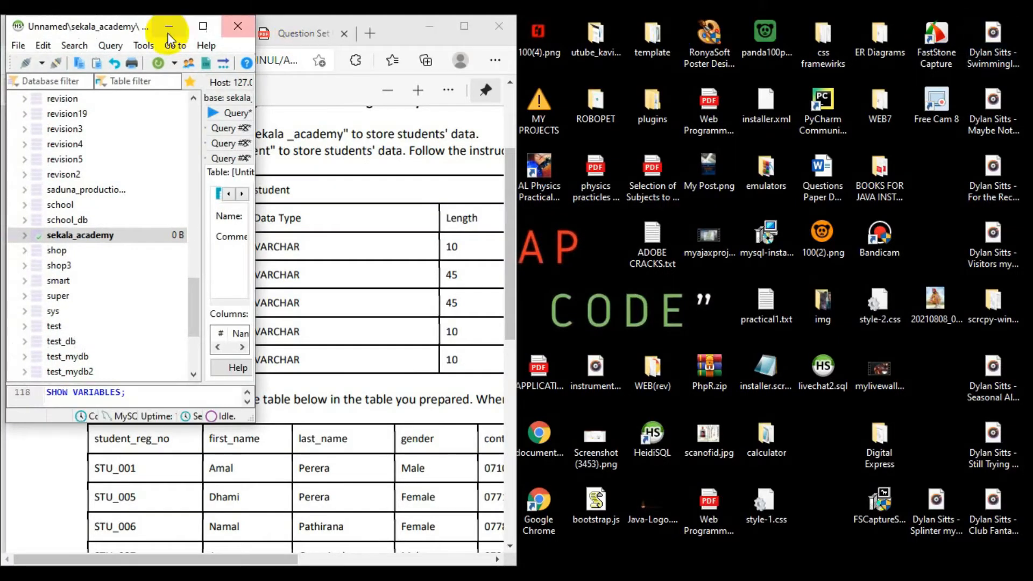
drag(138, 16, 1029, 168)
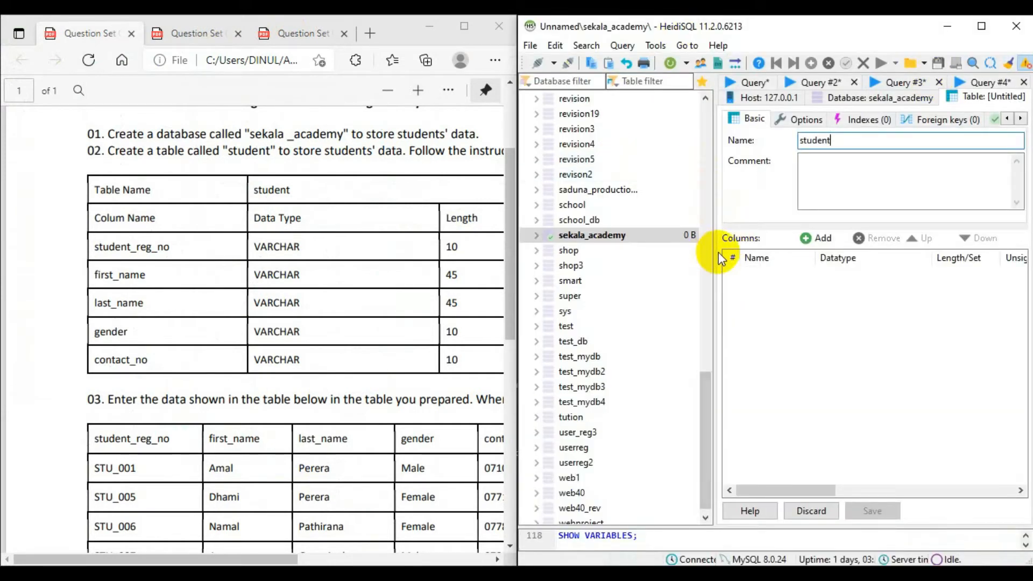
drag(713, 257, 537, 261)
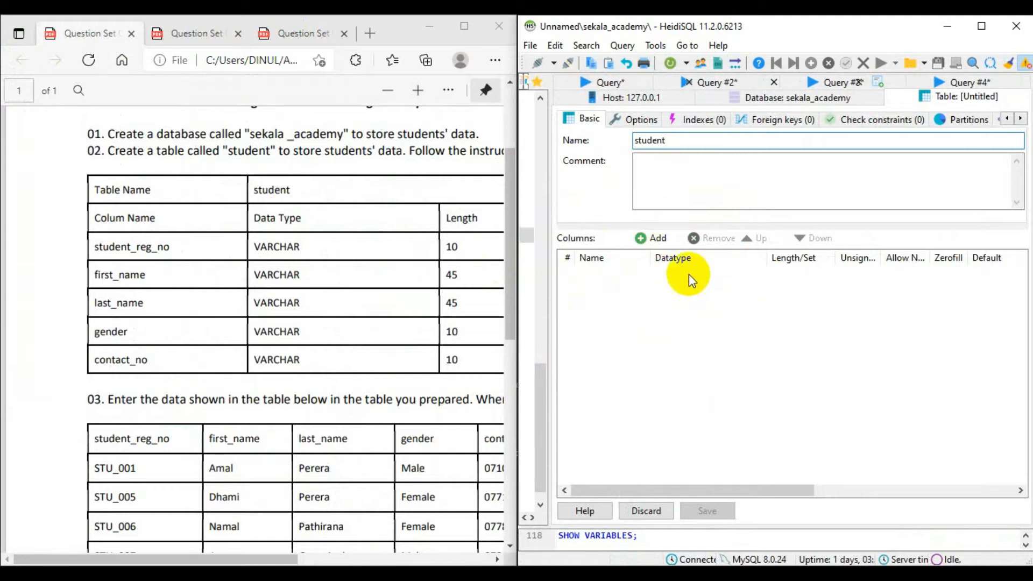
Add a student_reg_no column to the student table with data type VARCHAR and length 10.
click(655, 239)
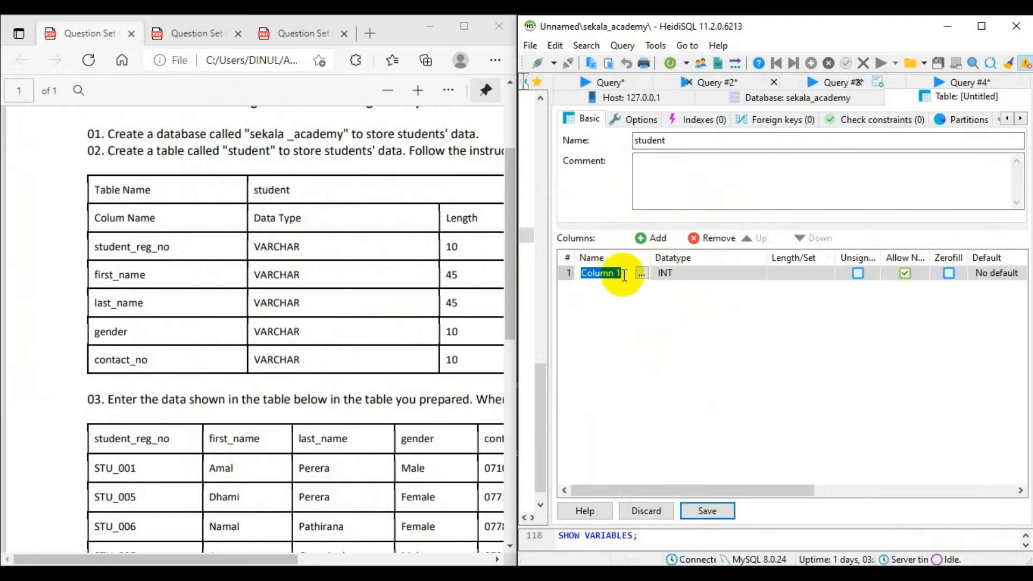
key(BackSpace)
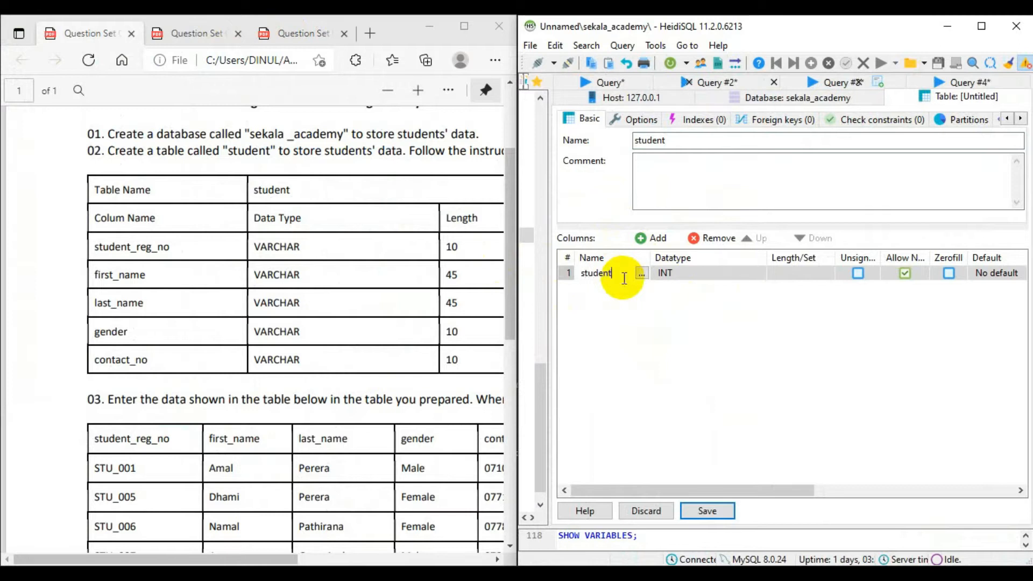
text(student_reg_no)
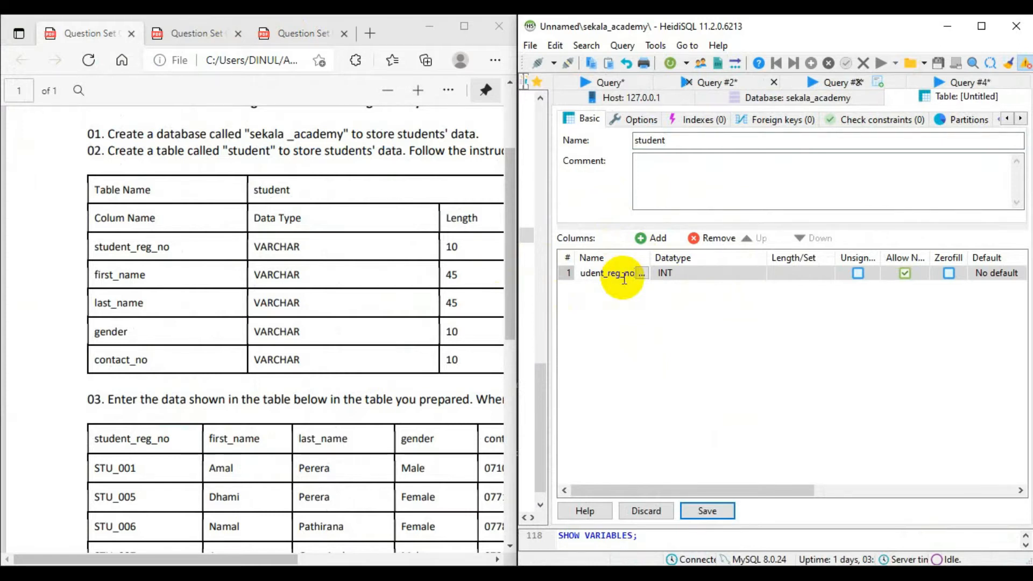
click(695, 311)
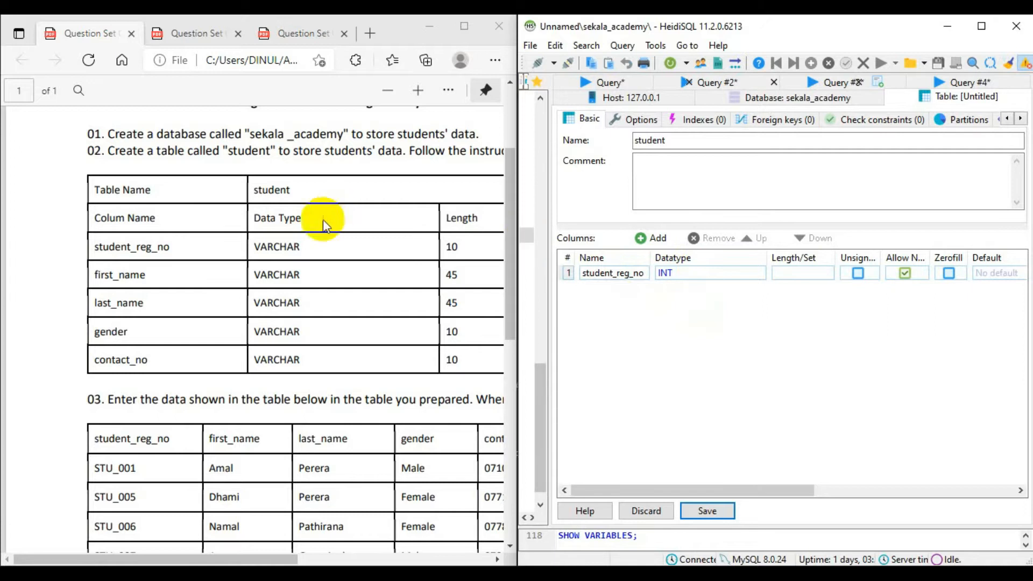
click(747, 271)
click(741, 274)
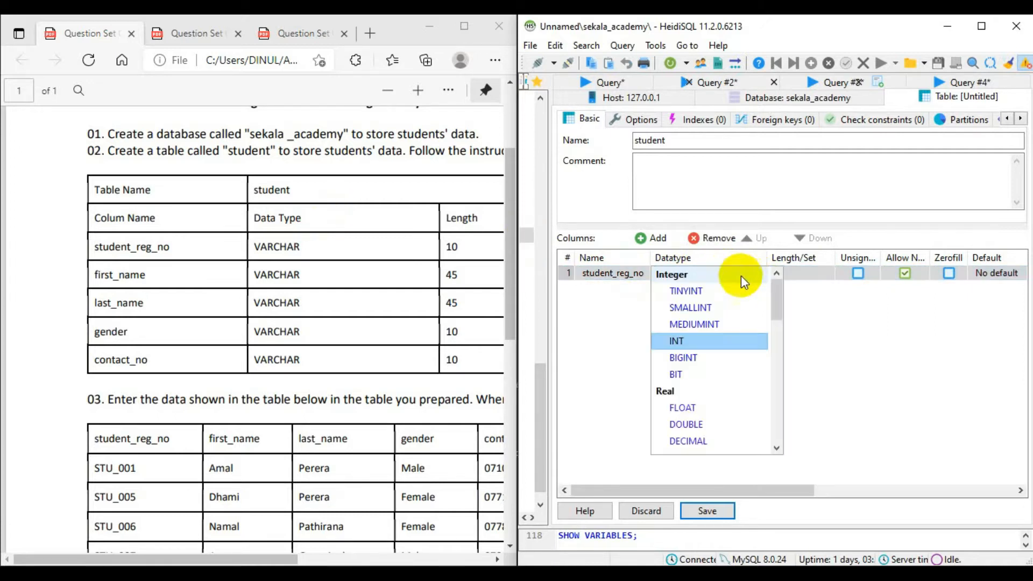
scroll(719, 382, down, 3)
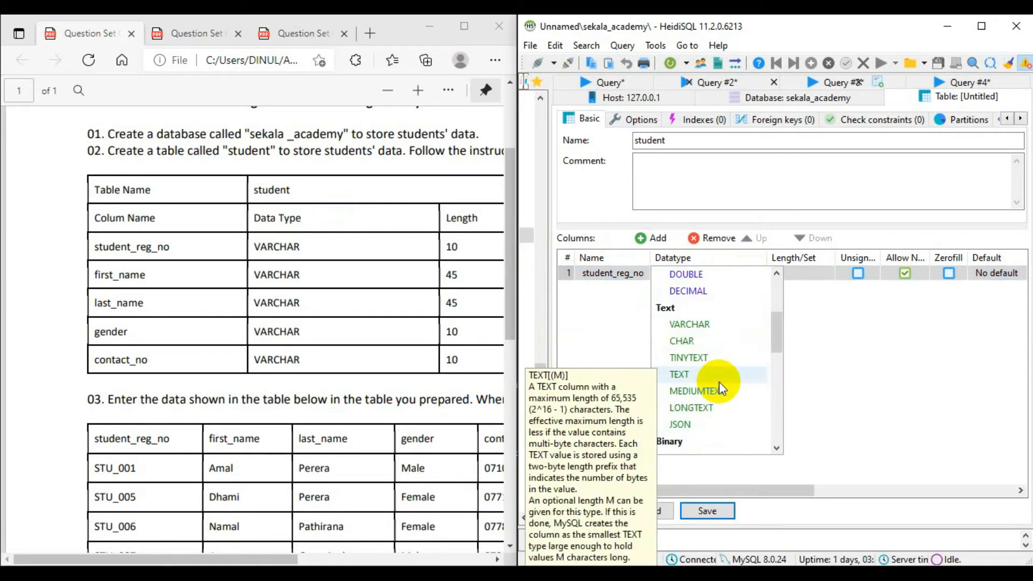
click(714, 327)
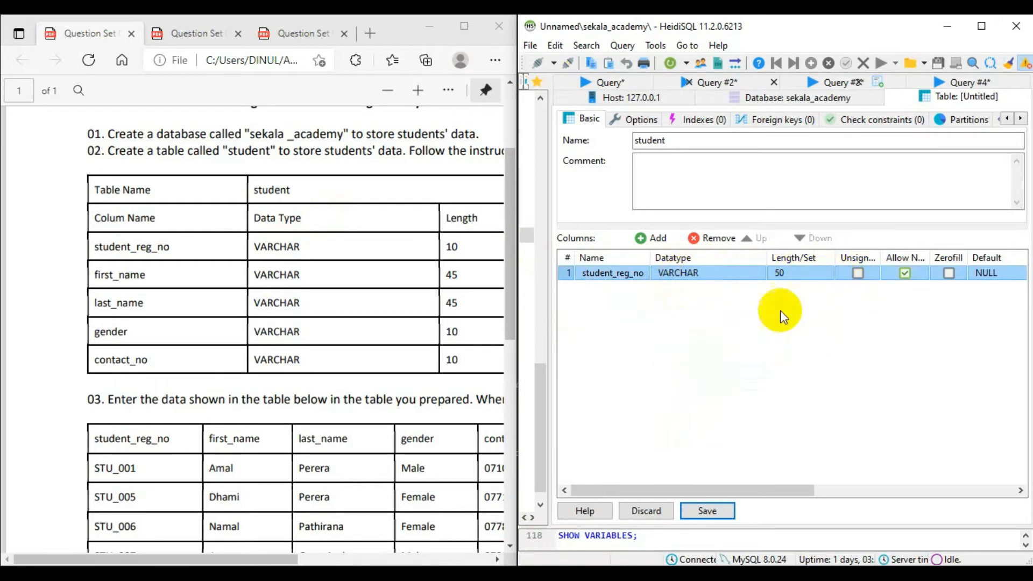
click(796, 272)
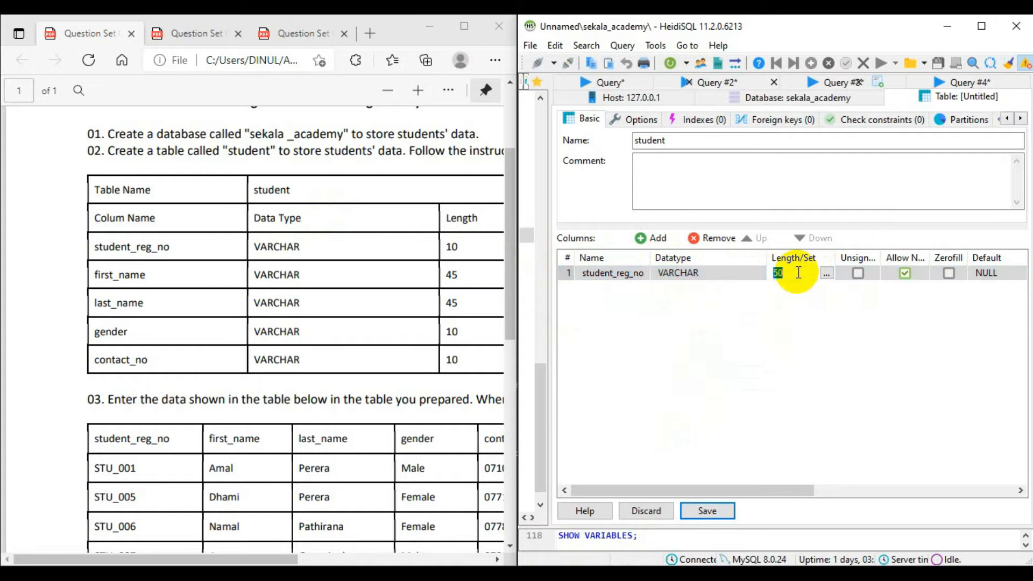
click(945, 362)
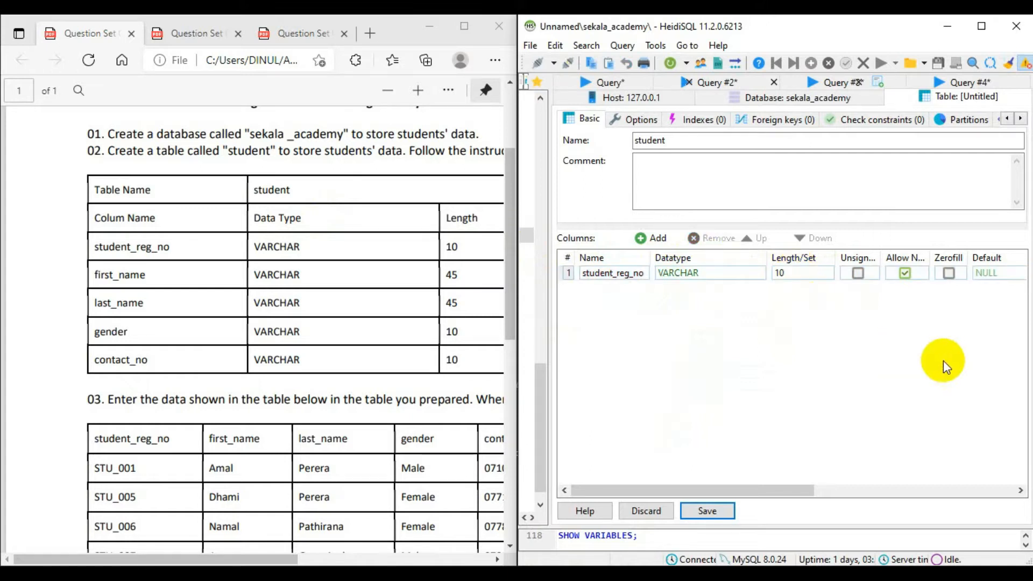
Set the student_reg_no column's default to No default value.
drag(730, 490, 676, 477)
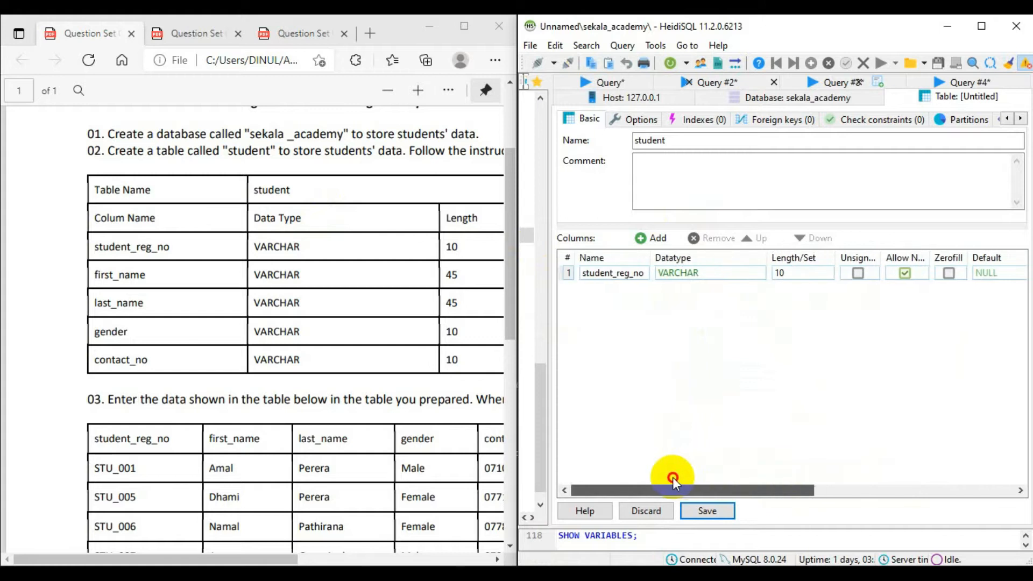
click(1000, 276)
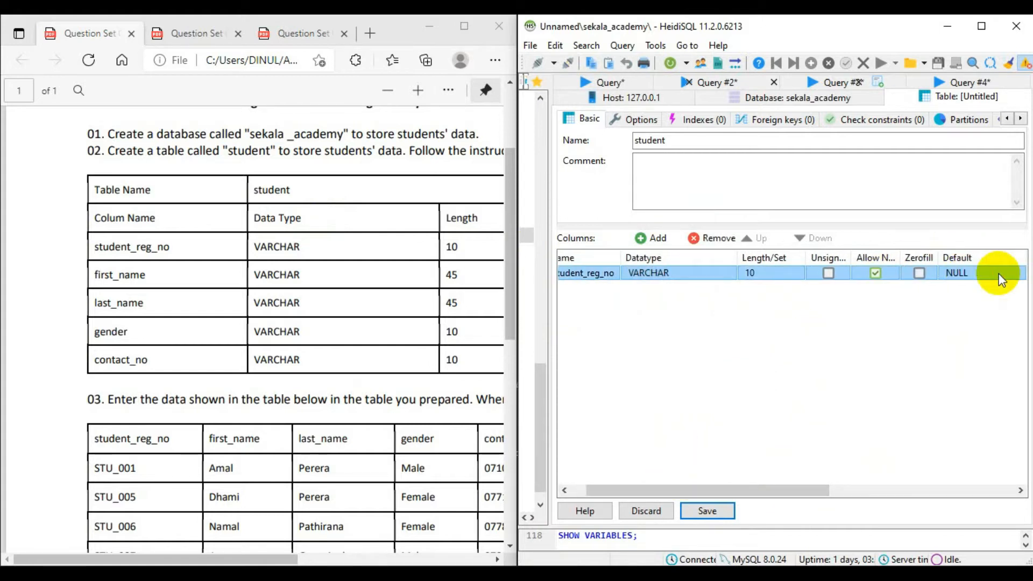
click(1000, 276)
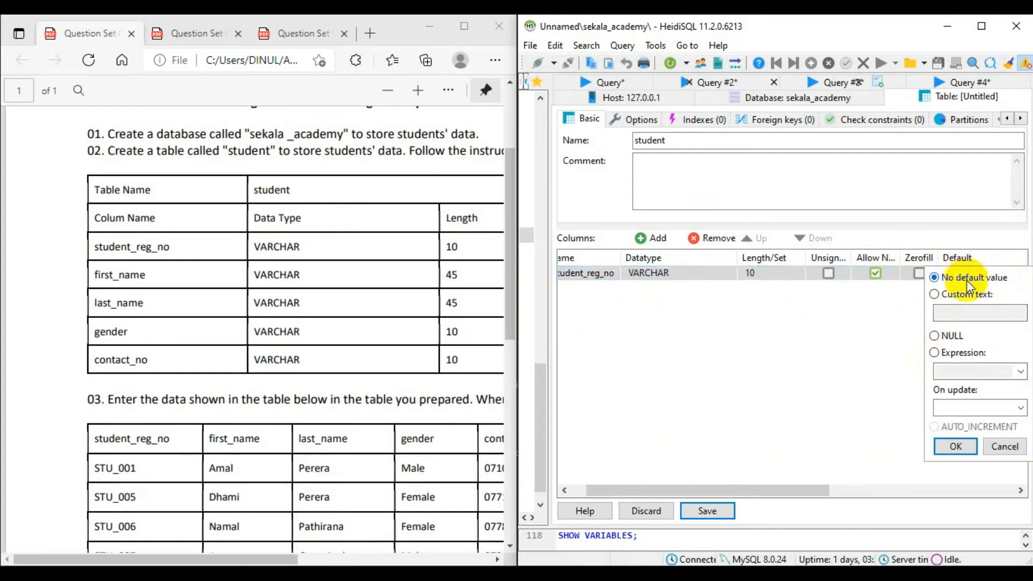
click(956, 446)
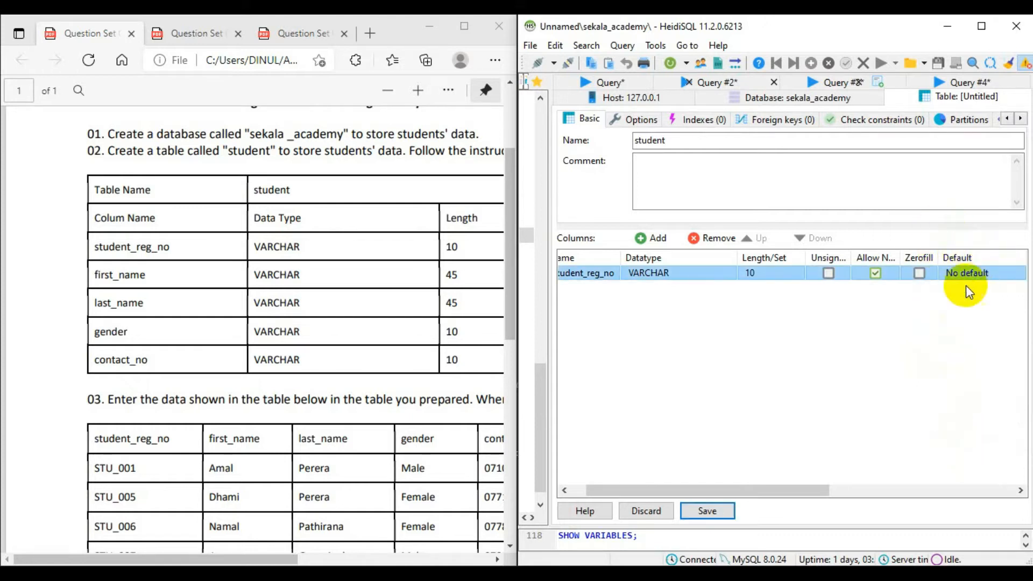
drag(719, 491, 689, 477)
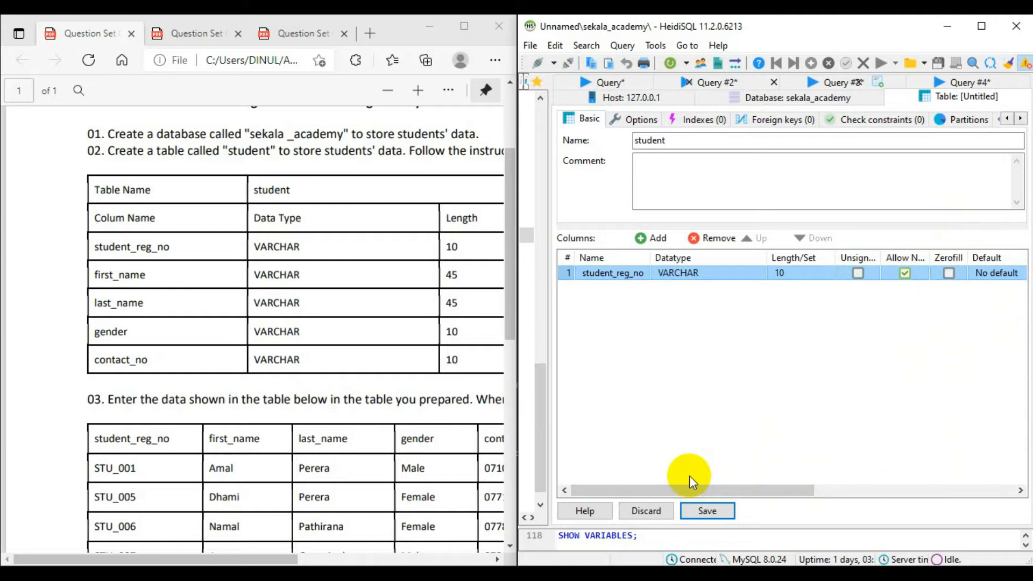
Add the first_name and last_name columns to the student table, both VARCHAR with length 45.
click(652, 238)
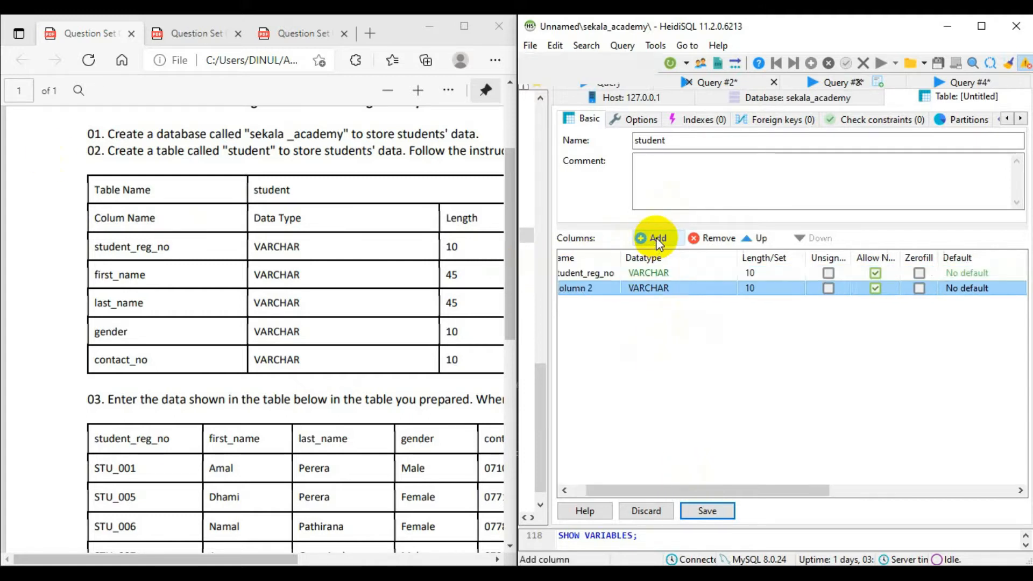
drag(718, 491, 590, 490)
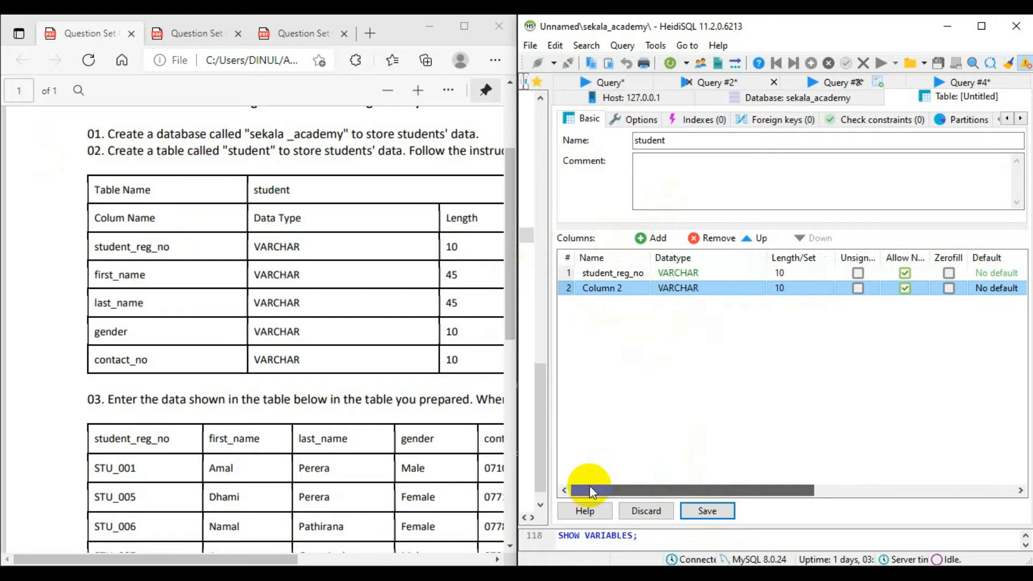
click(621, 286)
key(BackSpace)
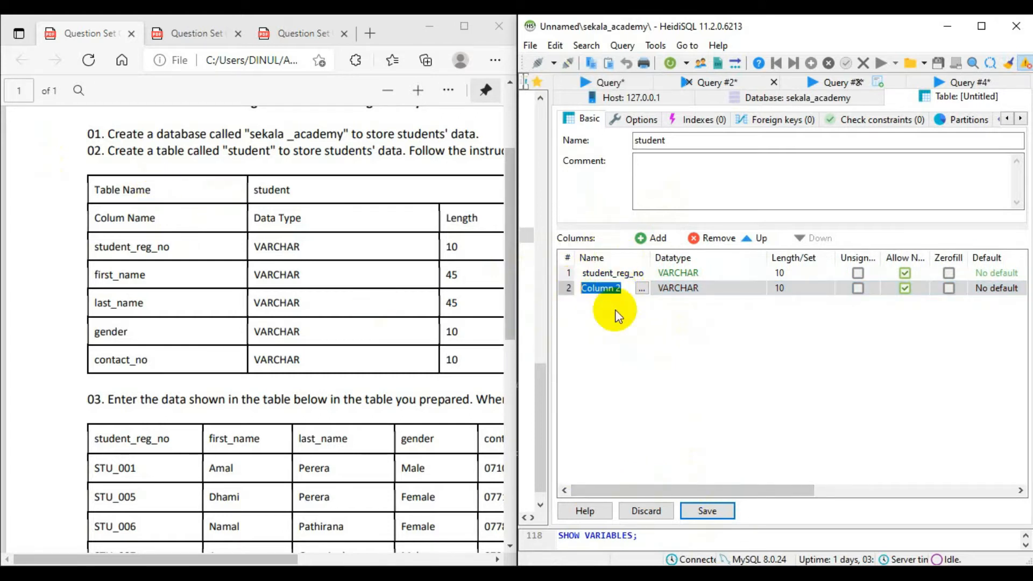
text(first_name)
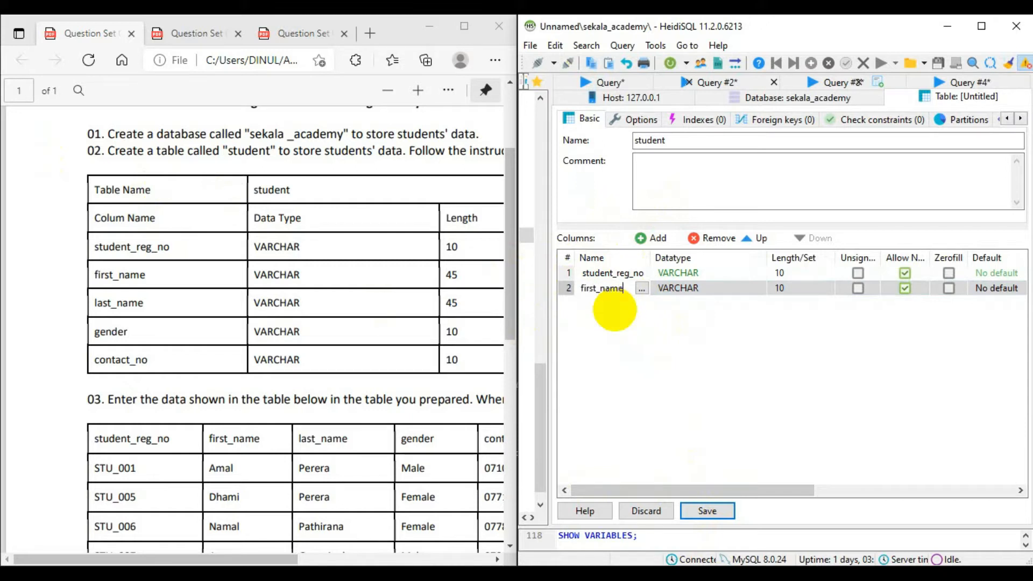
click(781, 288)
click(790, 289)
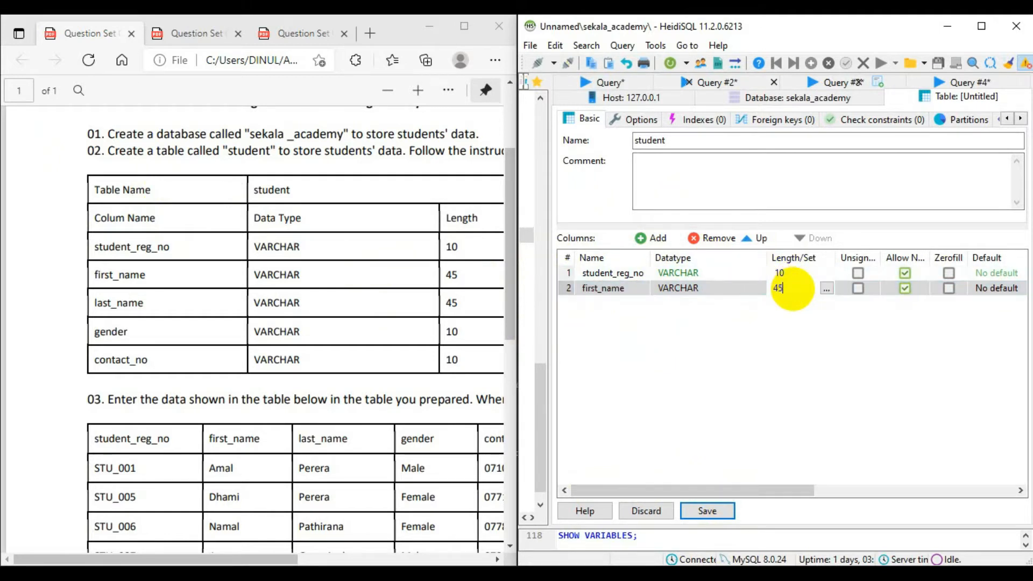
text(45)
click(655, 239)
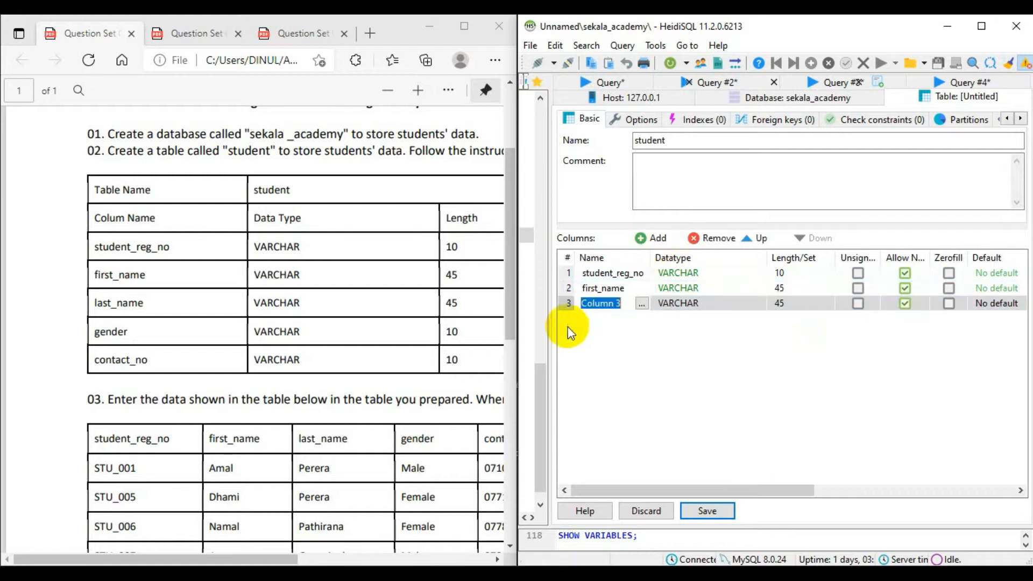
text(last_name)
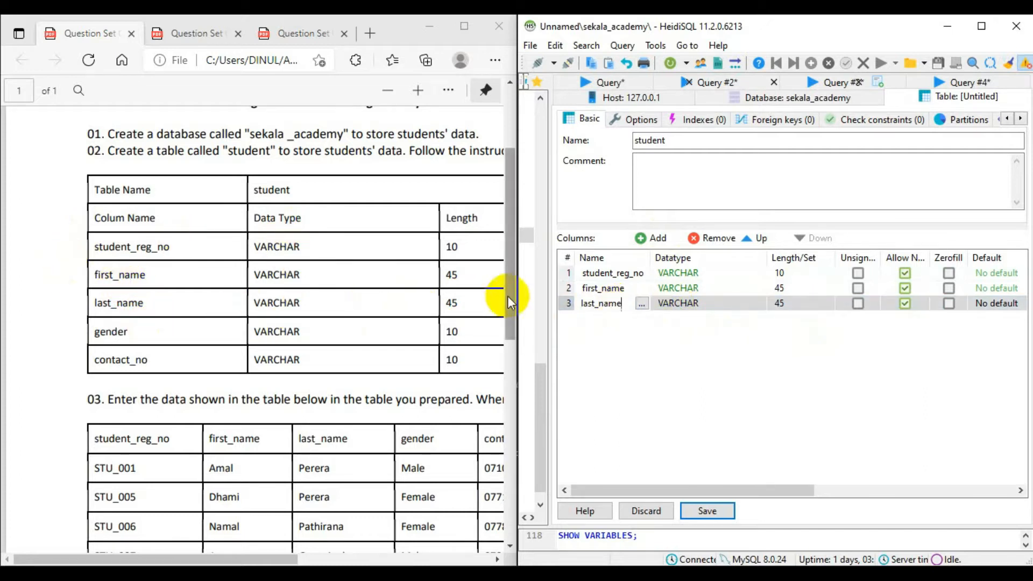
Add a gender column to the student table with data type VARCHAR and length 10.
click(654, 239)
key(BackSpace)
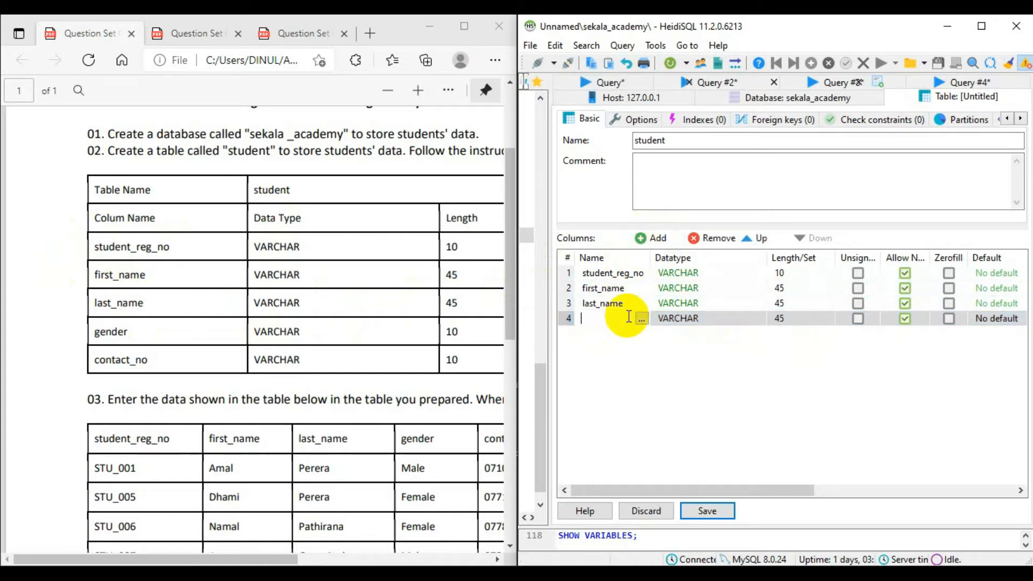
click(787, 320)
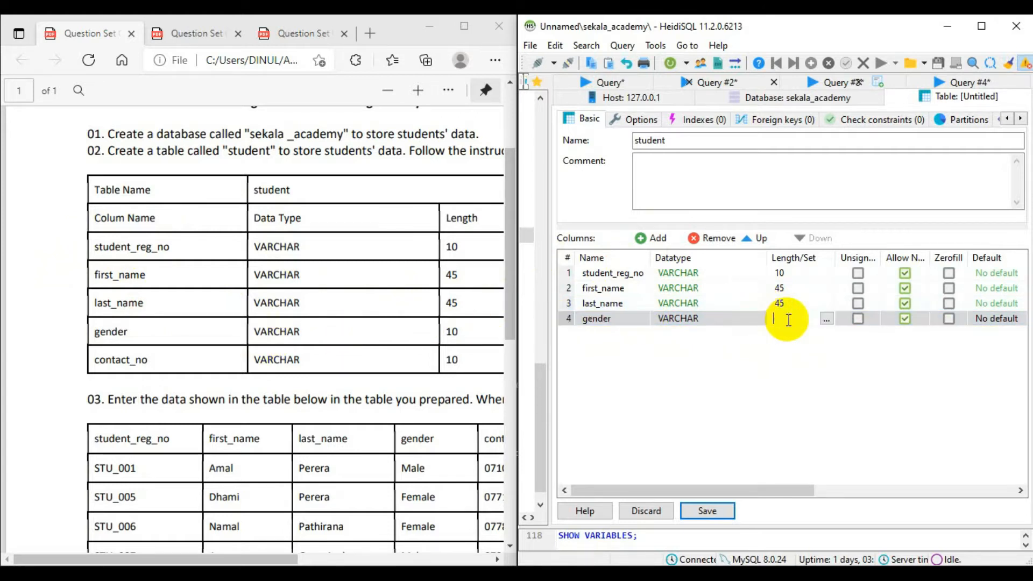
text(10)
key(Return)
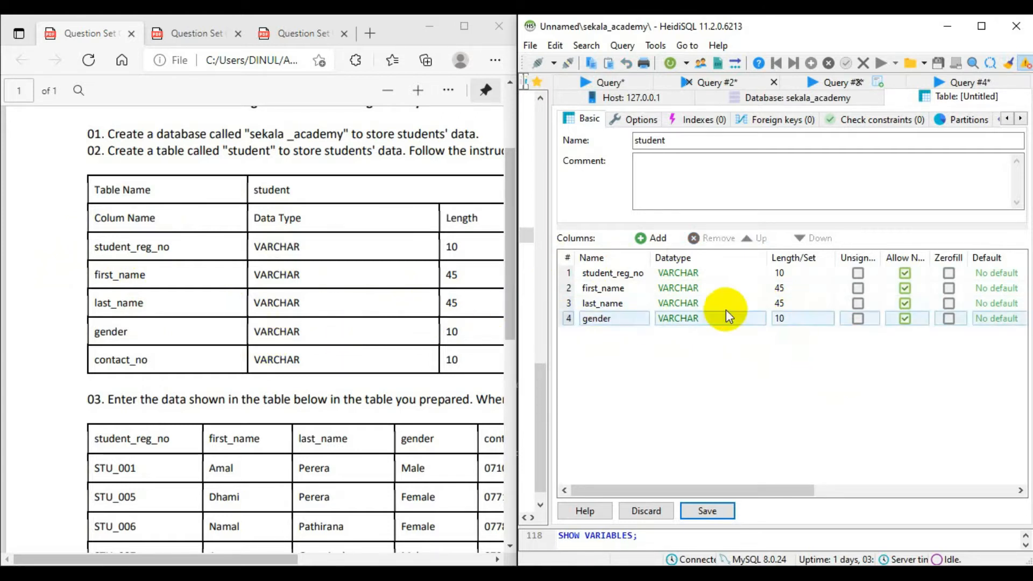
Add a contact_no column of type VARCHAR with length 10 and save the student table.
click(653, 238)
key(BackSpace)
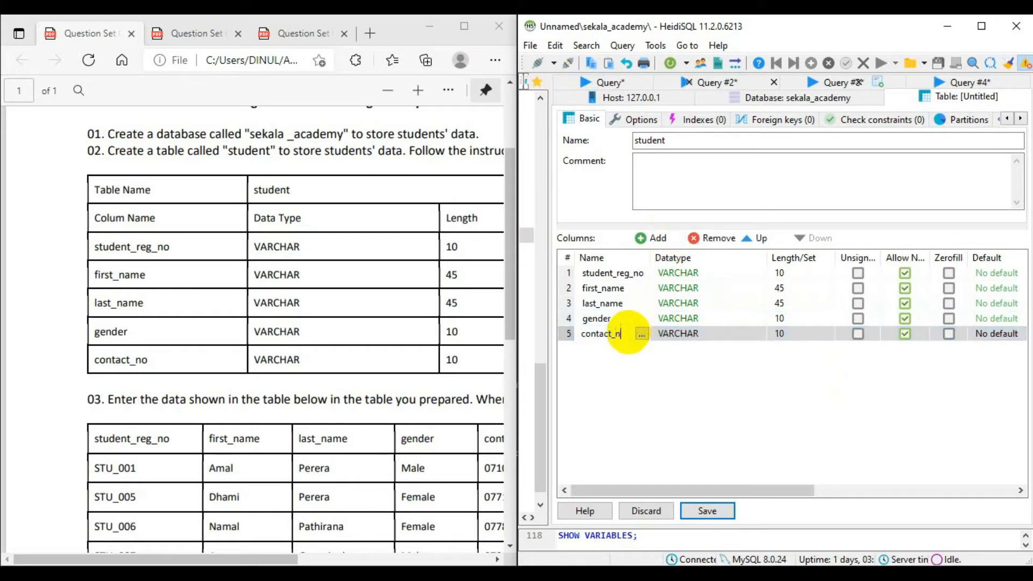
text(contact_no)
key(Return)
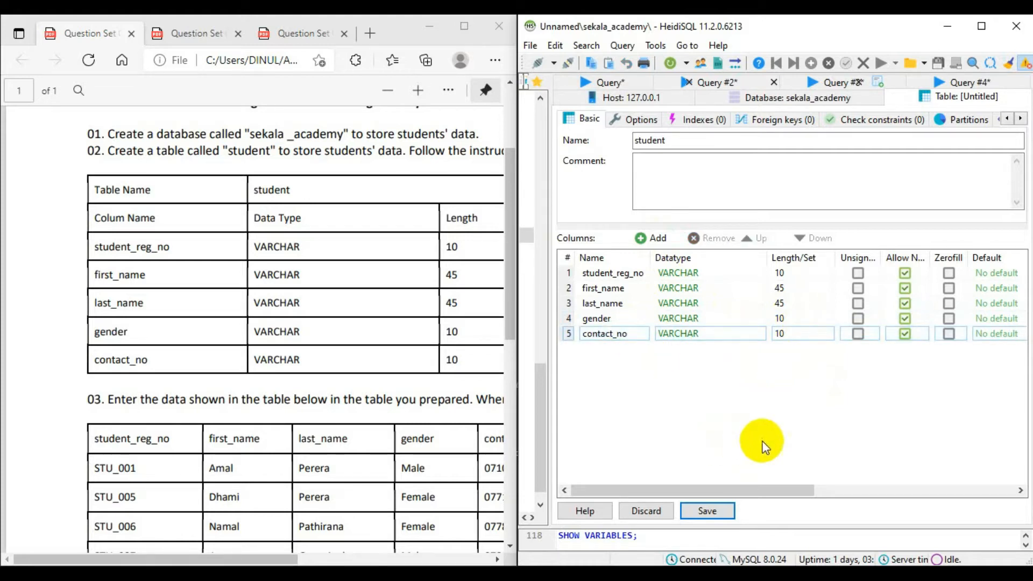
click(716, 518)
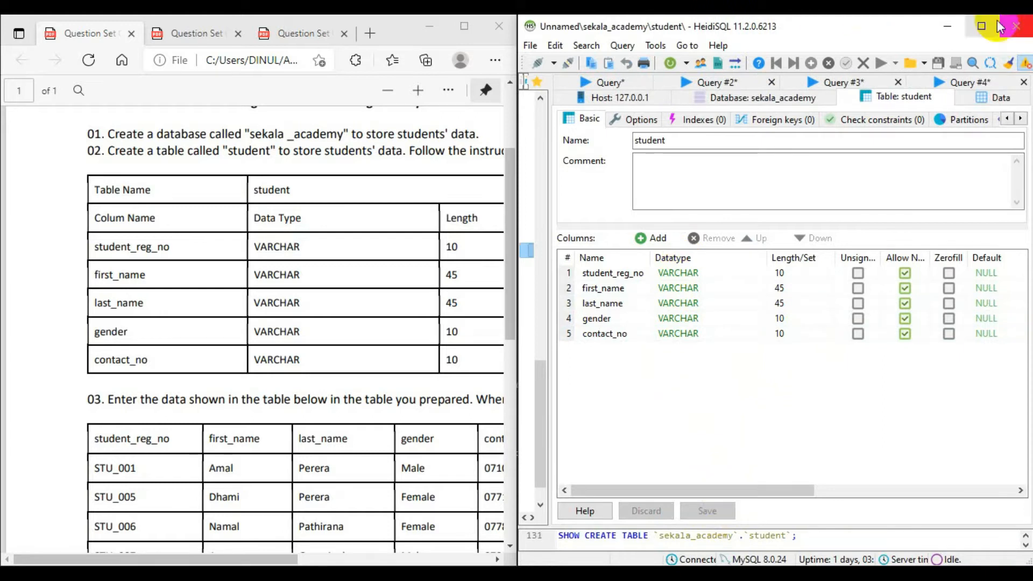
Minimize the PDF, maximize HeidiSQL and show the student table's data.
click(429, 26)
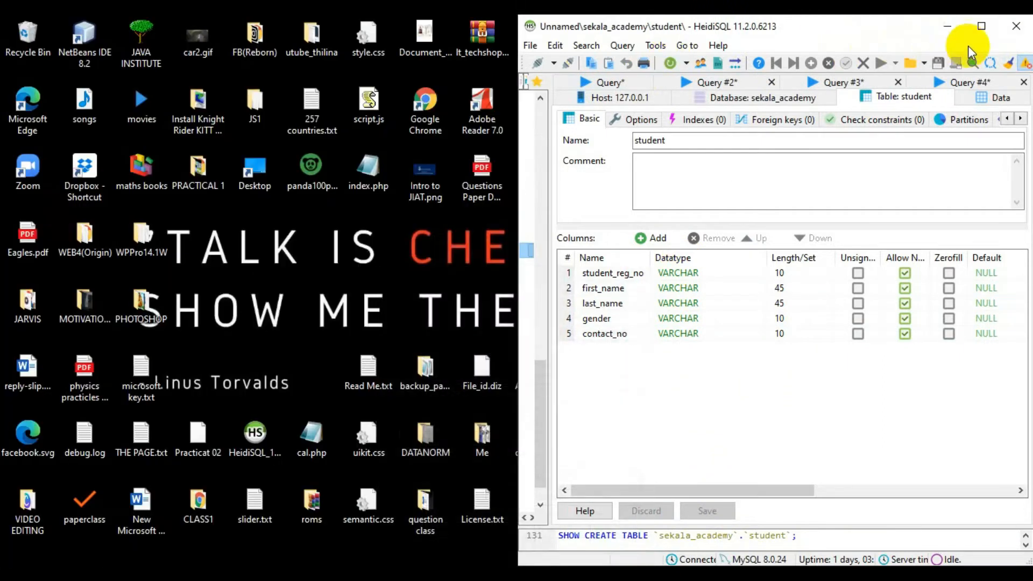
click(983, 26)
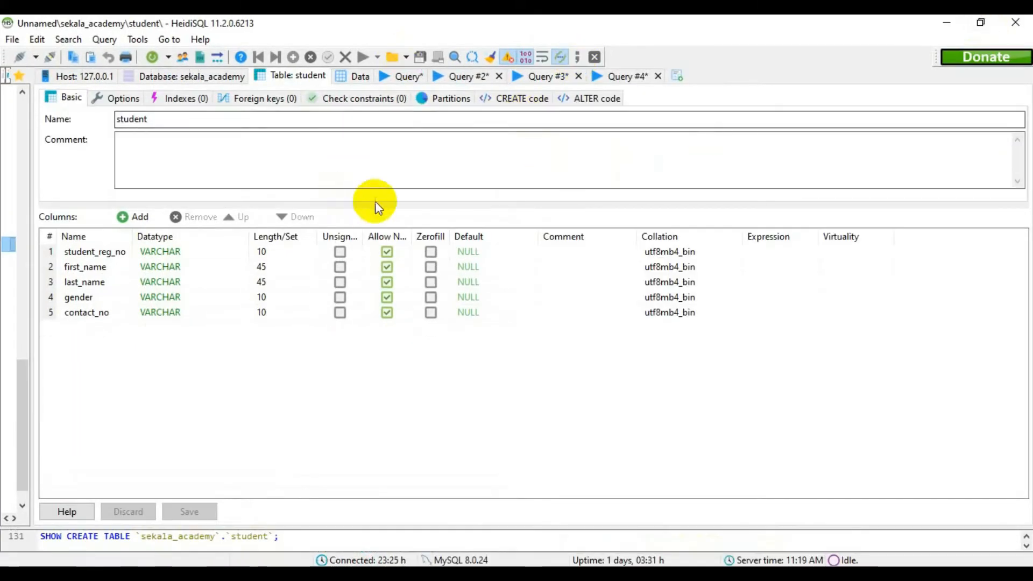
click(356, 76)
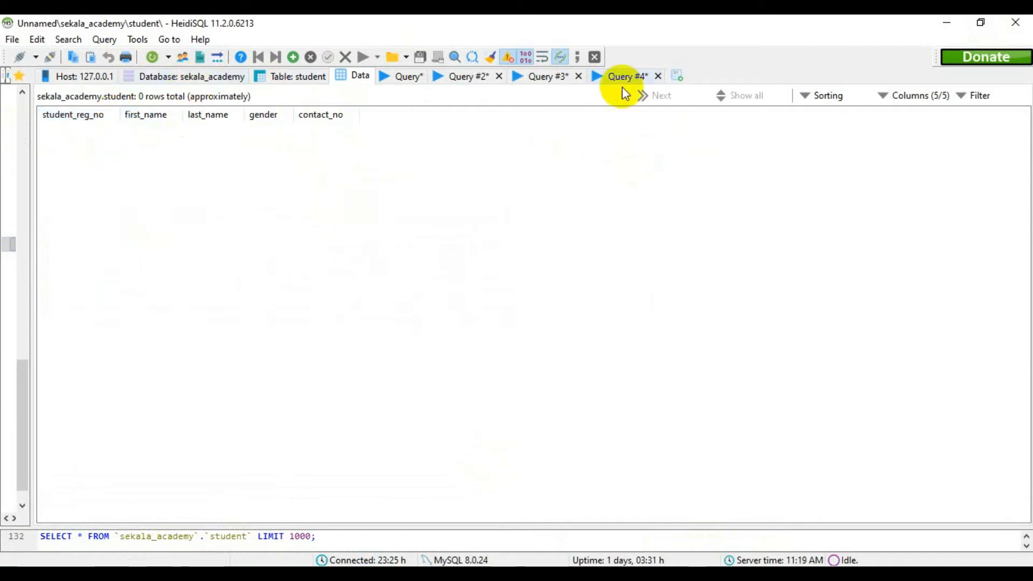
Close Query #2, Query #3 and Query #4 without saving them and return to the student table's data.
click(500, 76)
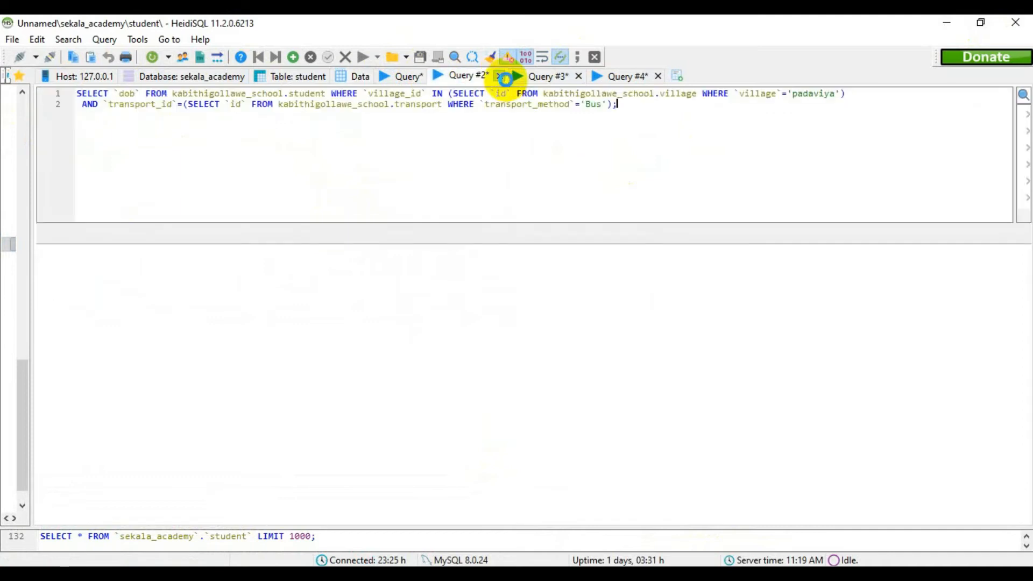
click(599, 308)
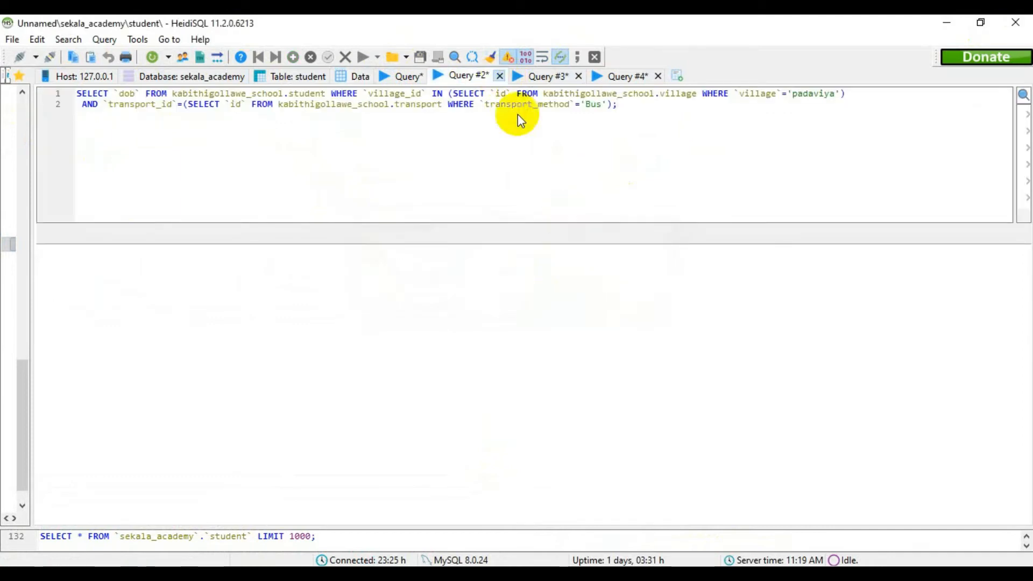
click(547, 76)
click(500, 76)
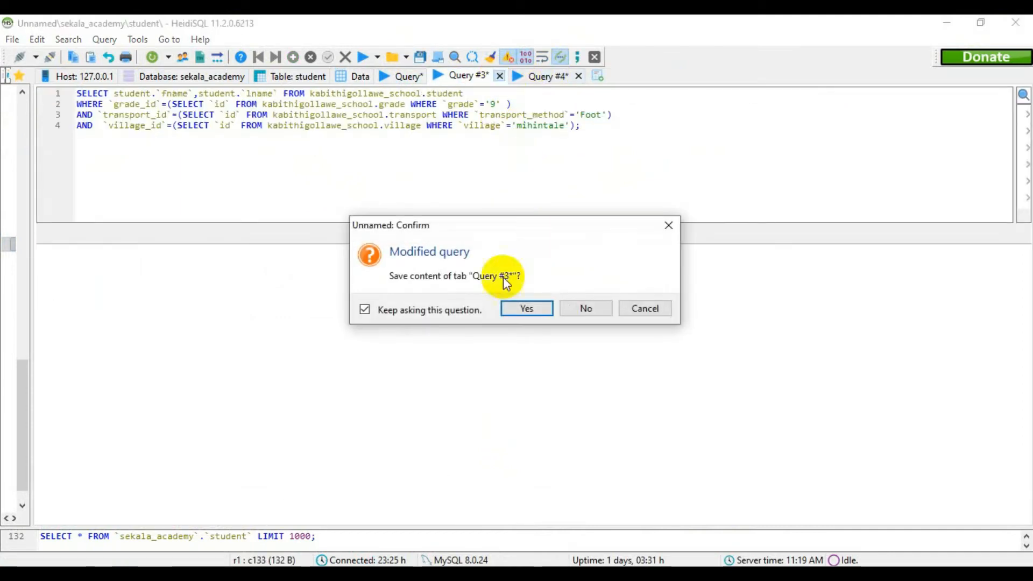
click(585, 308)
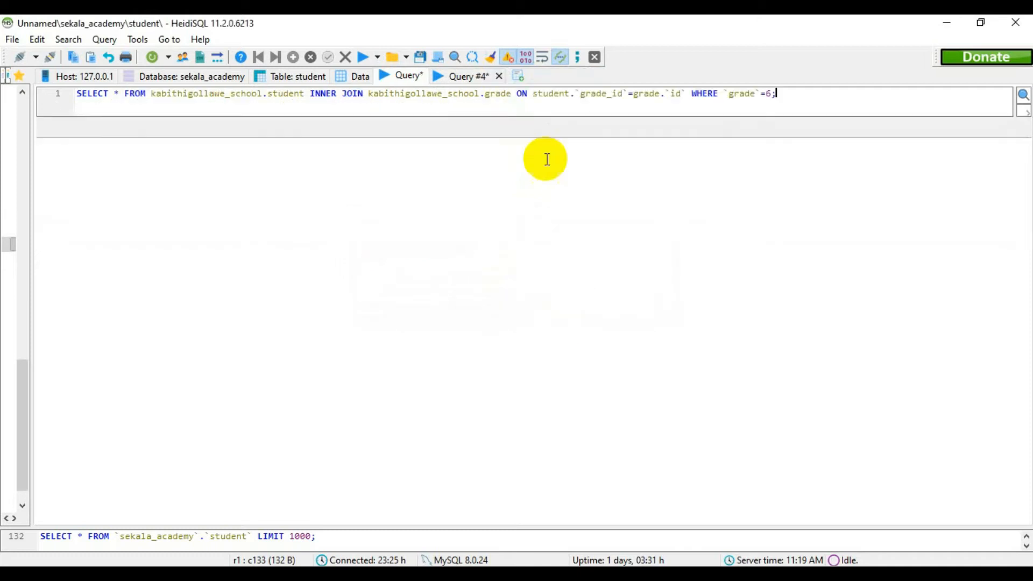
click(499, 78)
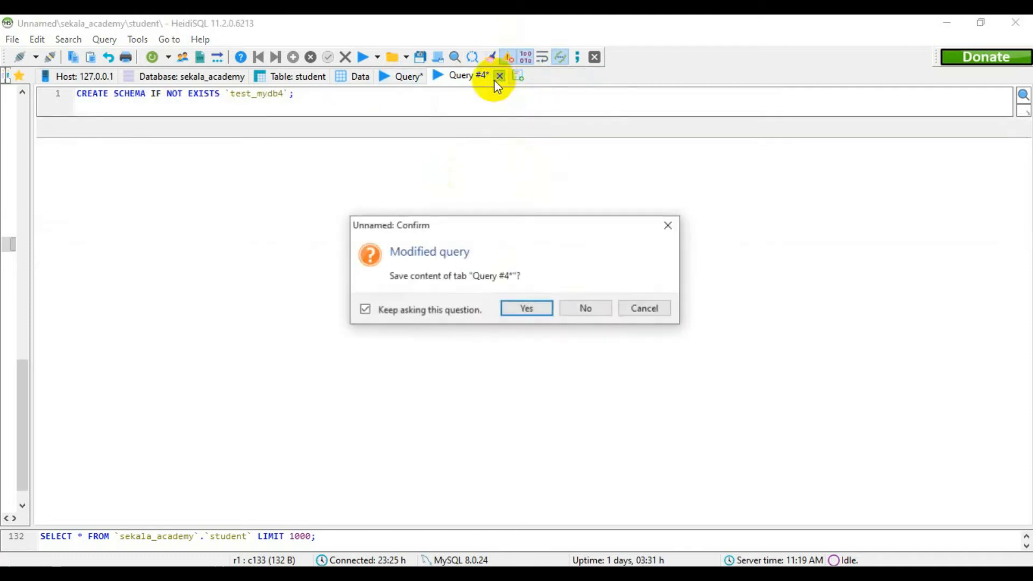
click(586, 307)
click(357, 76)
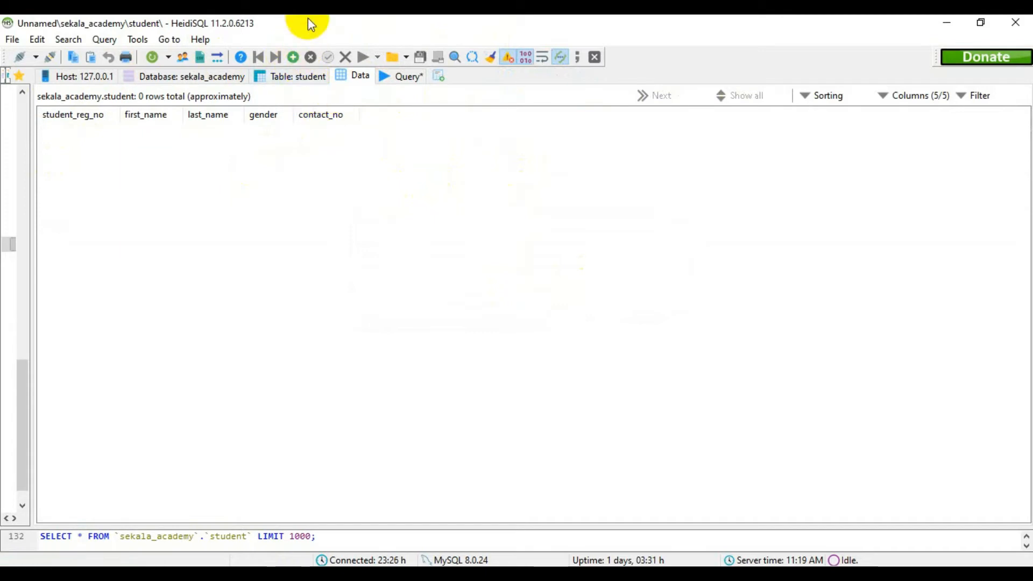
Insert a new row in the student table and show HeidiSQL beside the PDF's question 03 data table.
click(293, 57)
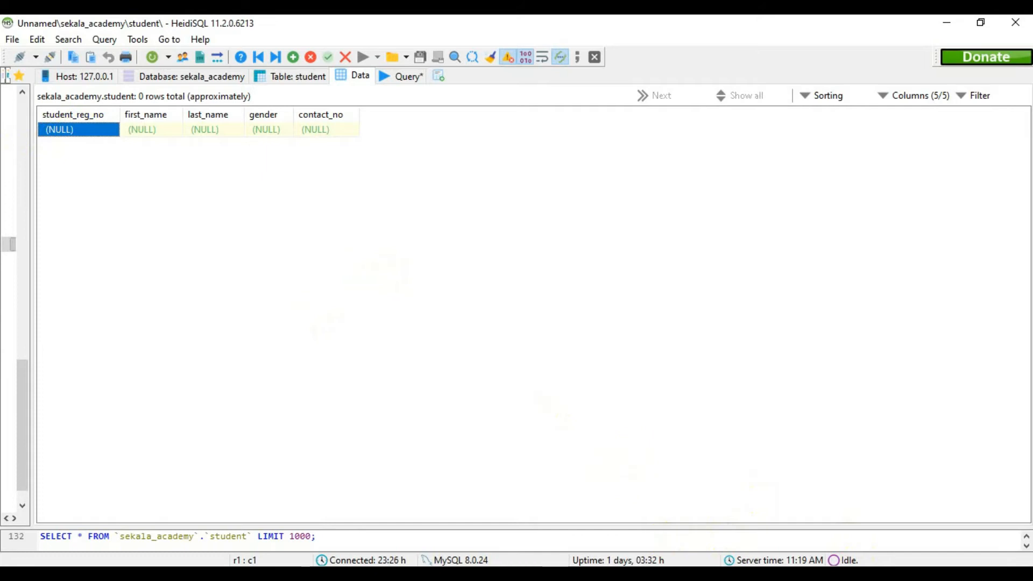
click(781, 573)
drag(386, 33, 7, 137)
click(711, 153)
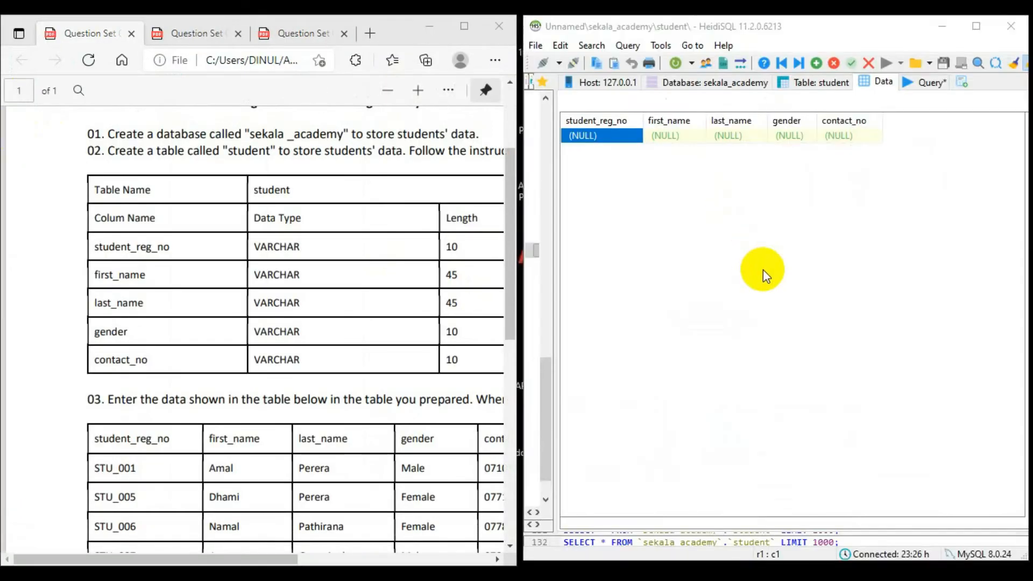
scroll(231, 295, down, 5)
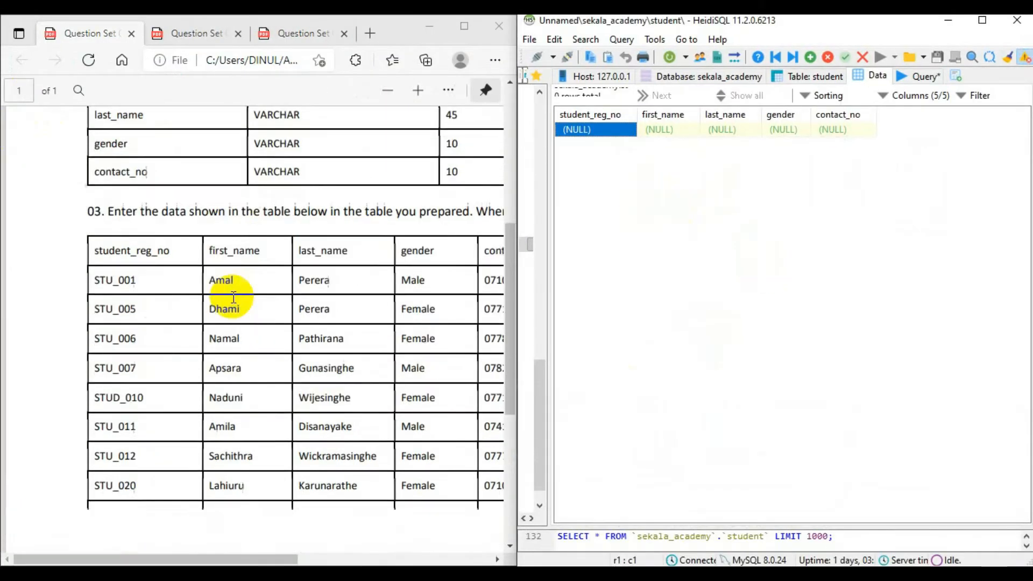
scroll(231, 293, up, 1)
scroll(235, 298, down, 1)
scroll(235, 297, up, 2)
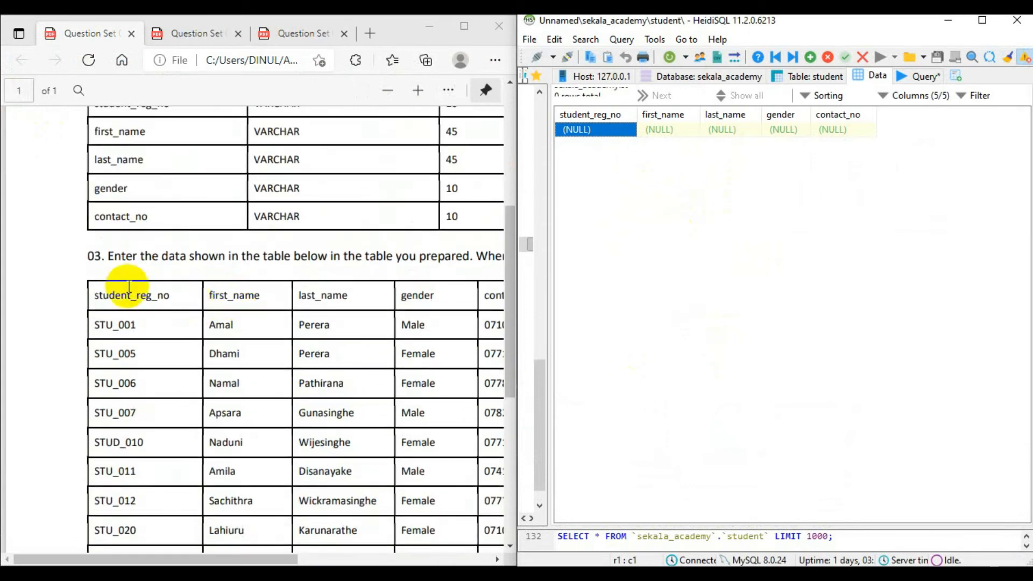
mouse_move(185, 564)
mouse_down()
mouse_move(283, 563)
mouse_move(184, 563)
mouse_up()
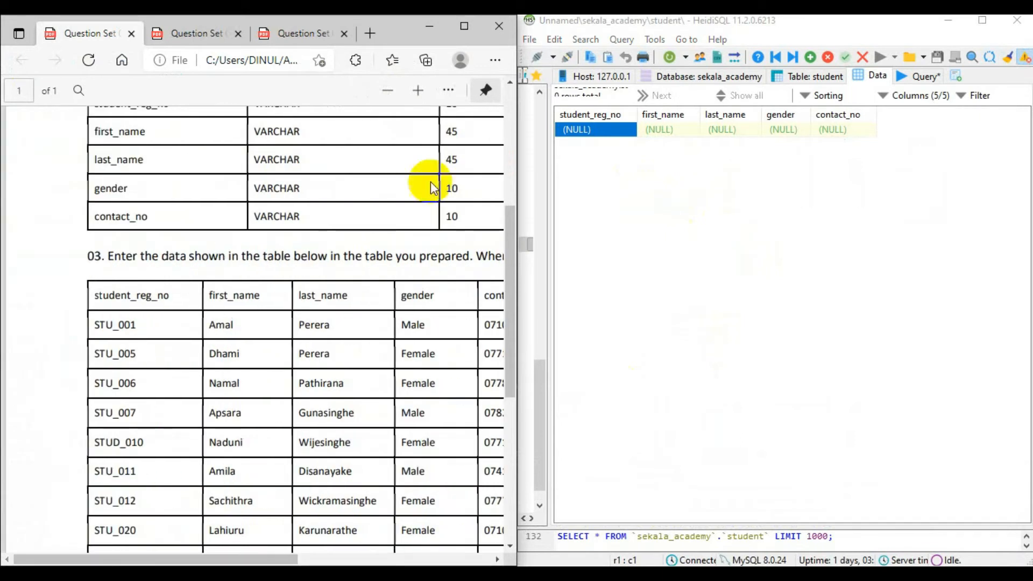
Fill the new row with the first listed student's registration number, first name and last name, and the gender Male.
double_click(593, 131)
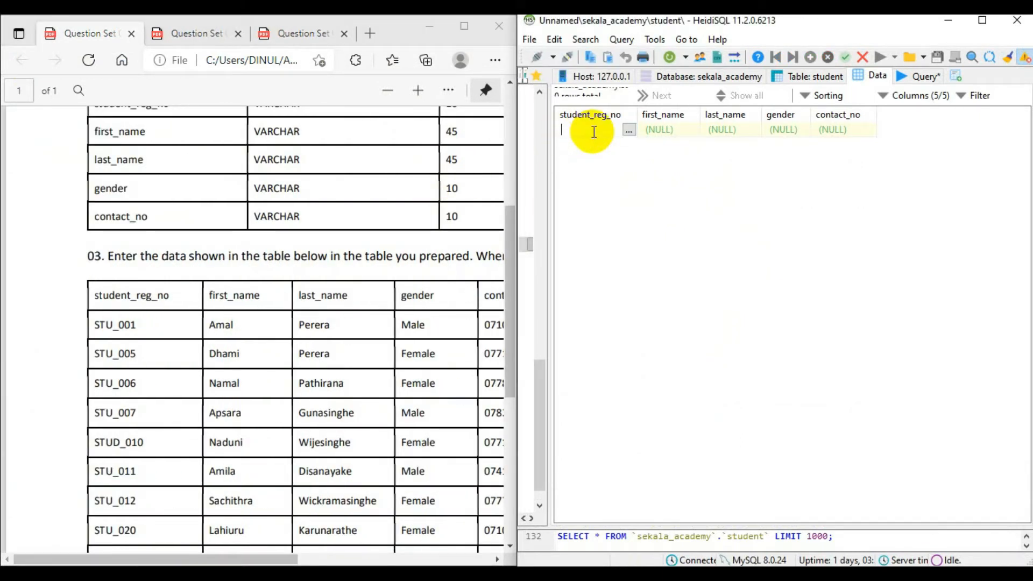
text(STU)
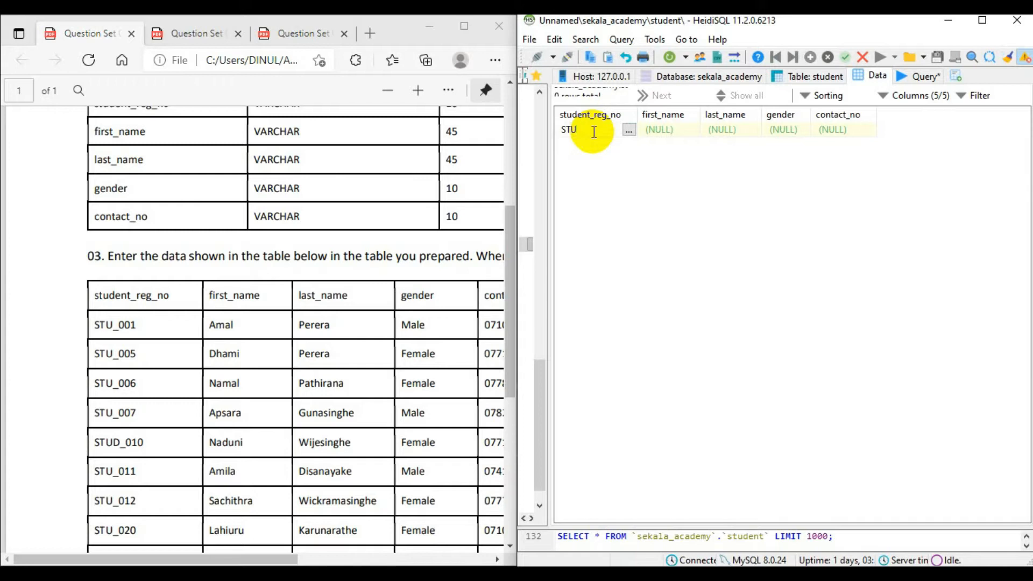
text(_001)
double_click(660, 130)
double_click(726, 129)
click(797, 134)
click(796, 133)
text(Male)
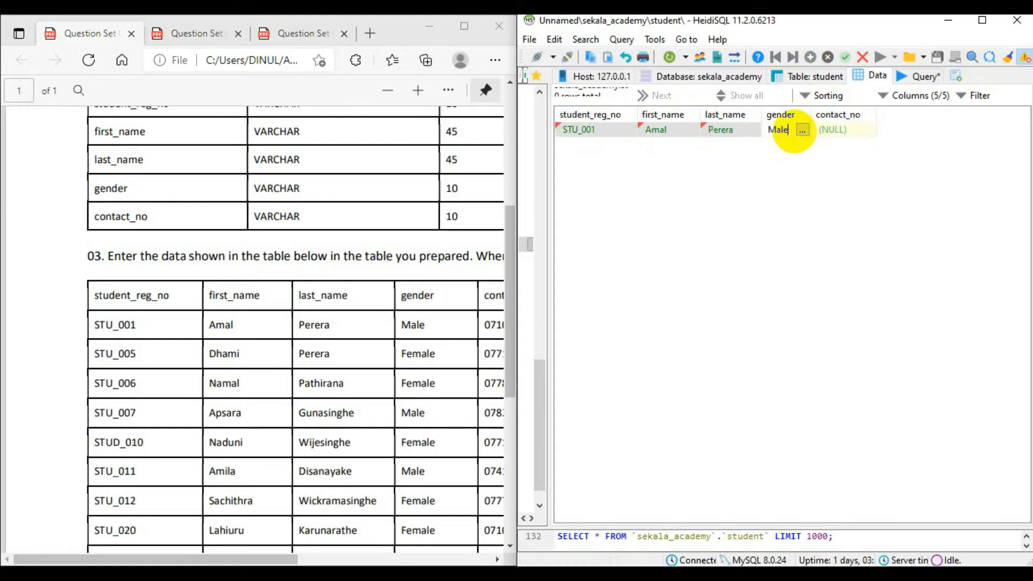
Enter the first student's contact number from the PDF in contact_no and save the record.
click(834, 129)
click(835, 130)
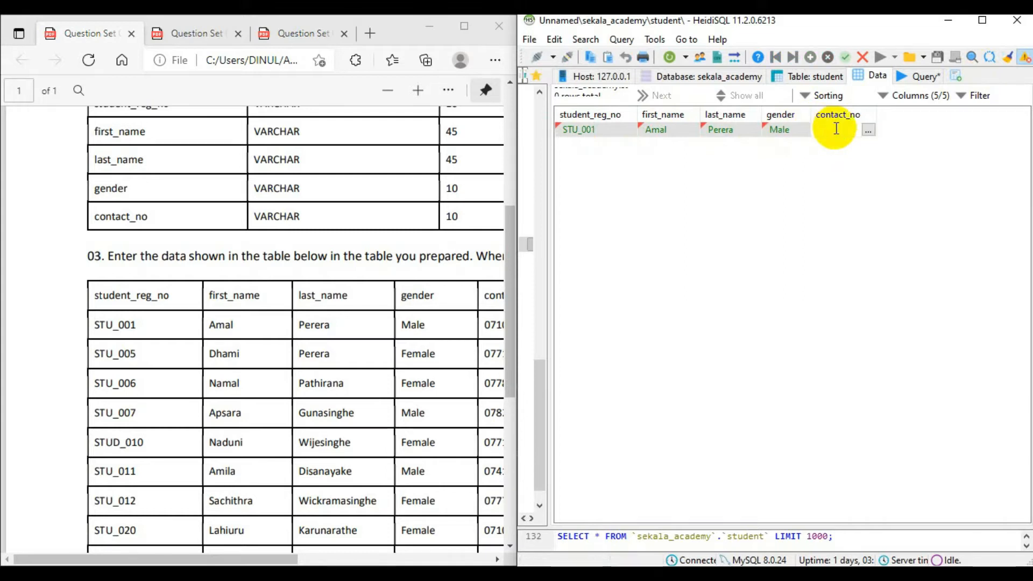
drag(265, 560, 305, 560)
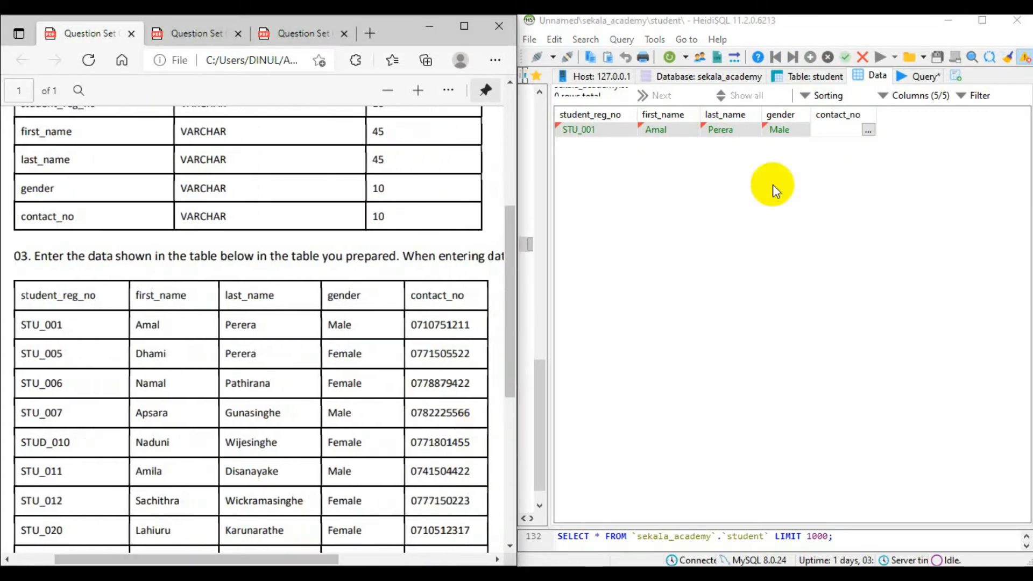
click(853, 132)
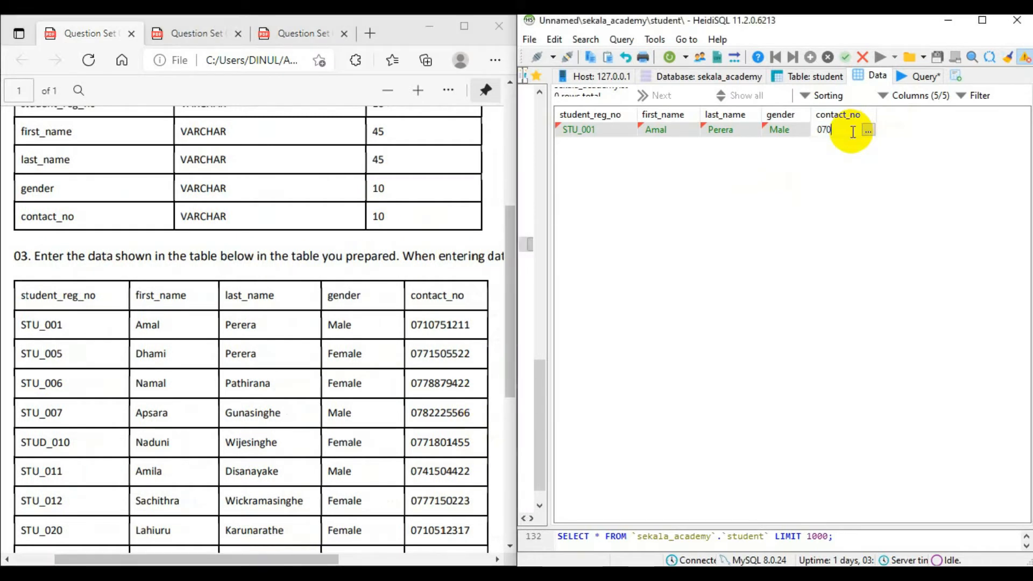
key(Return)
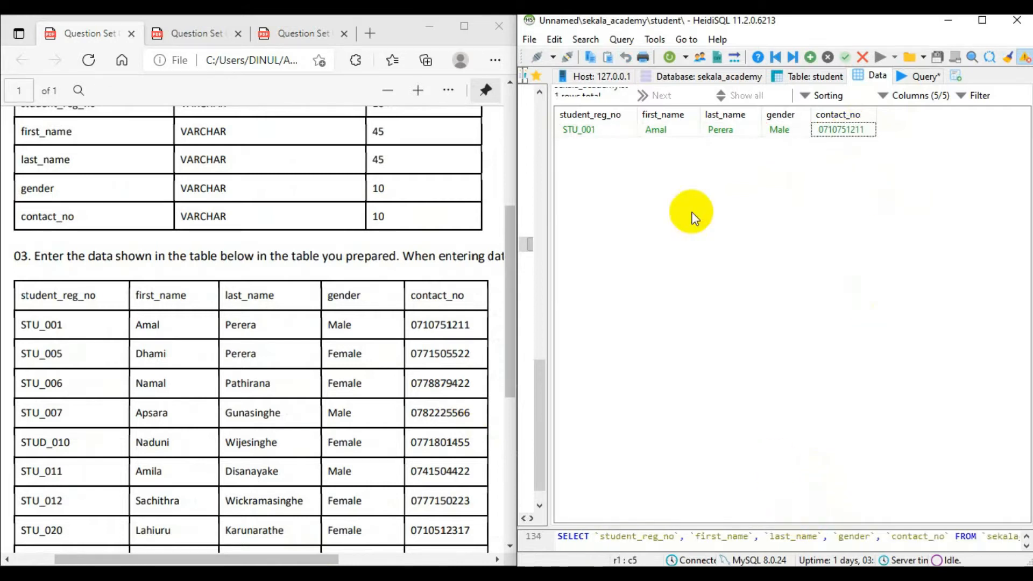
Insert a second row in the student table and enter the second listed student's registration number.
click(813, 57)
click(599, 145)
text(STU)
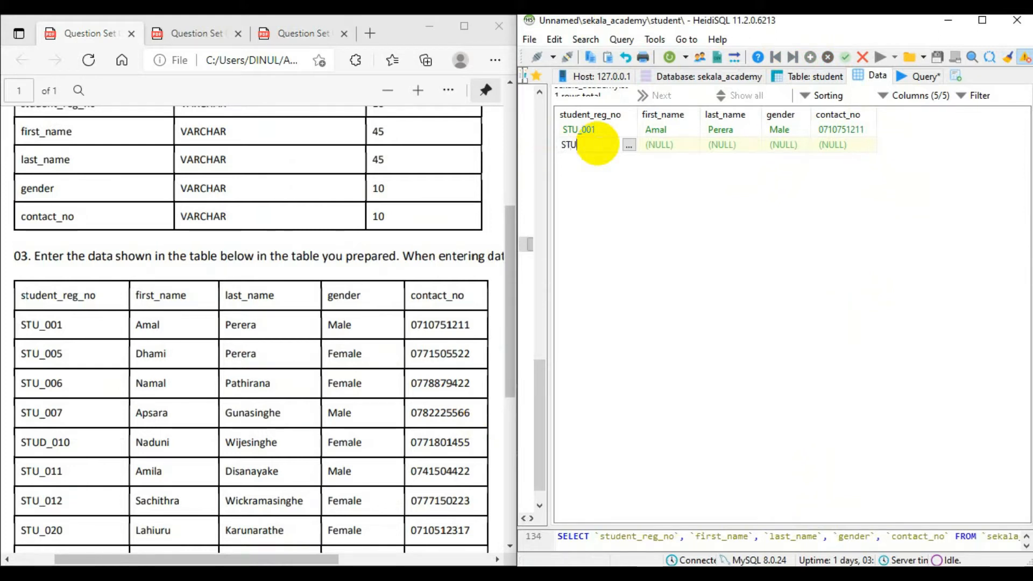
text(_005)
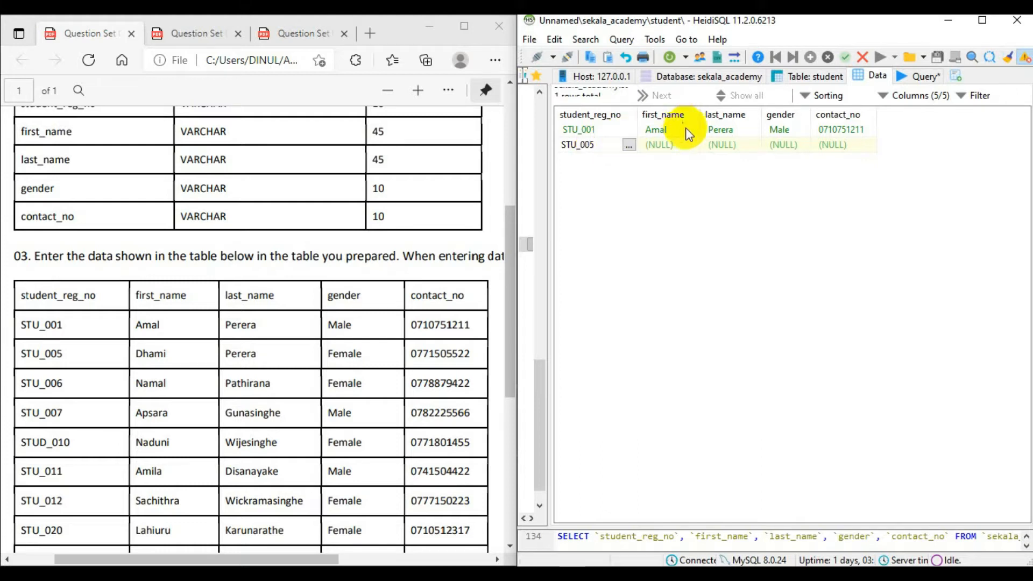
Enter the second student's first name and last name in the second row as listed in the PDF.
click(675, 144)
click(676, 144)
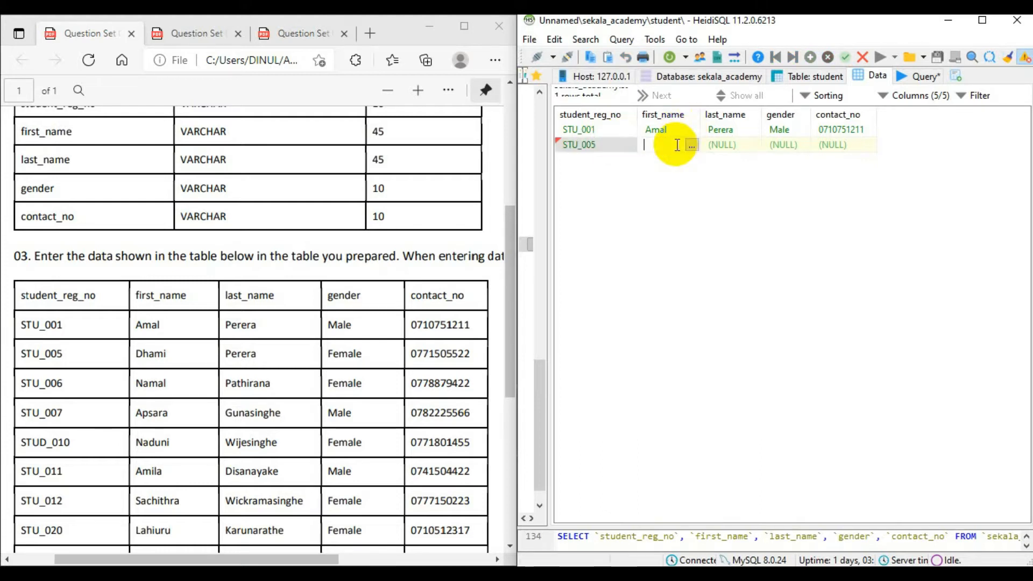
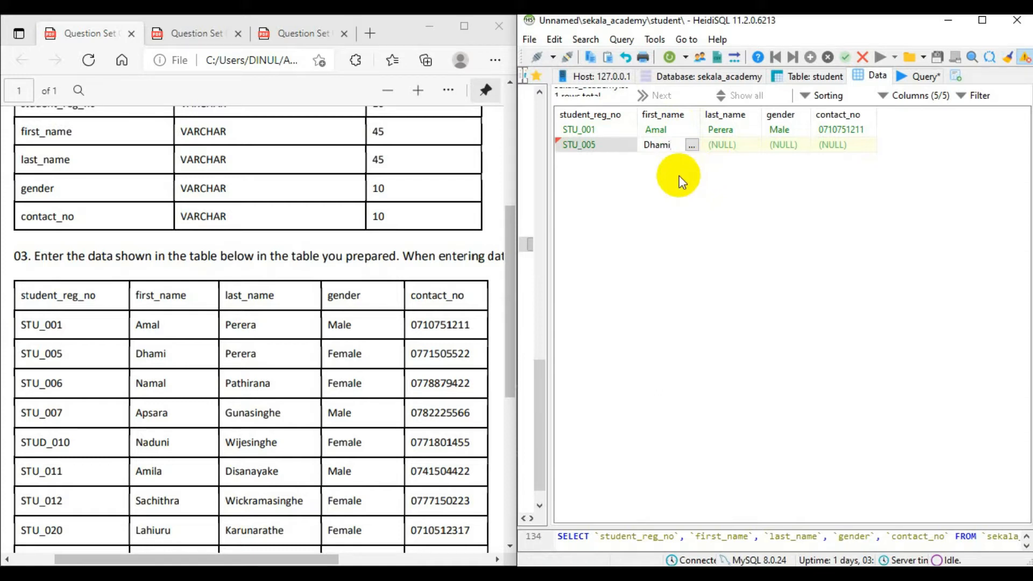
click(728, 143)
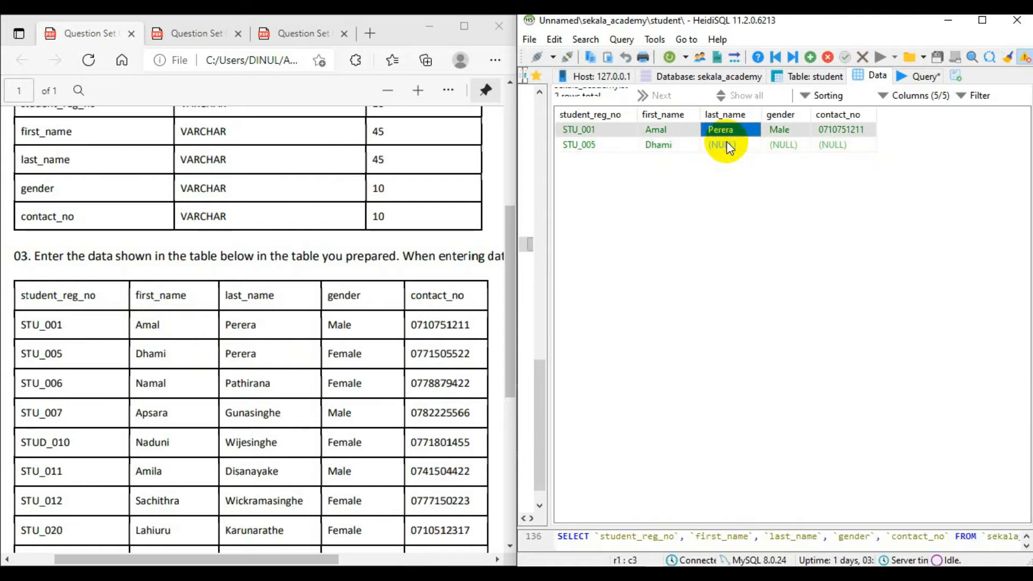
double_click(731, 143)
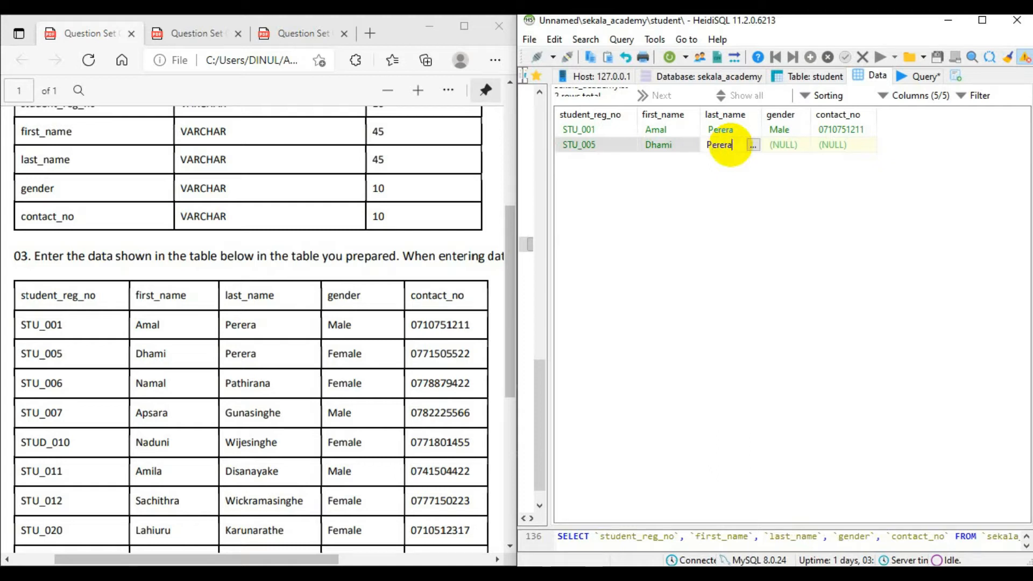
Set the second student's gender to Female, enter the contact number listed in the PDF and save the record.
click(778, 145)
click(778, 146)
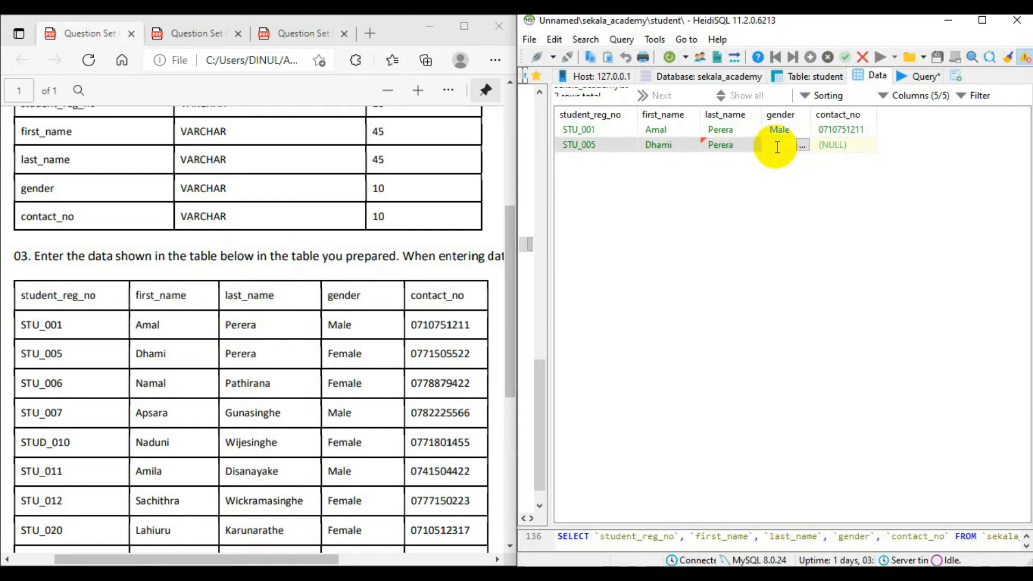
text(Female)
click(826, 143)
click(833, 141)
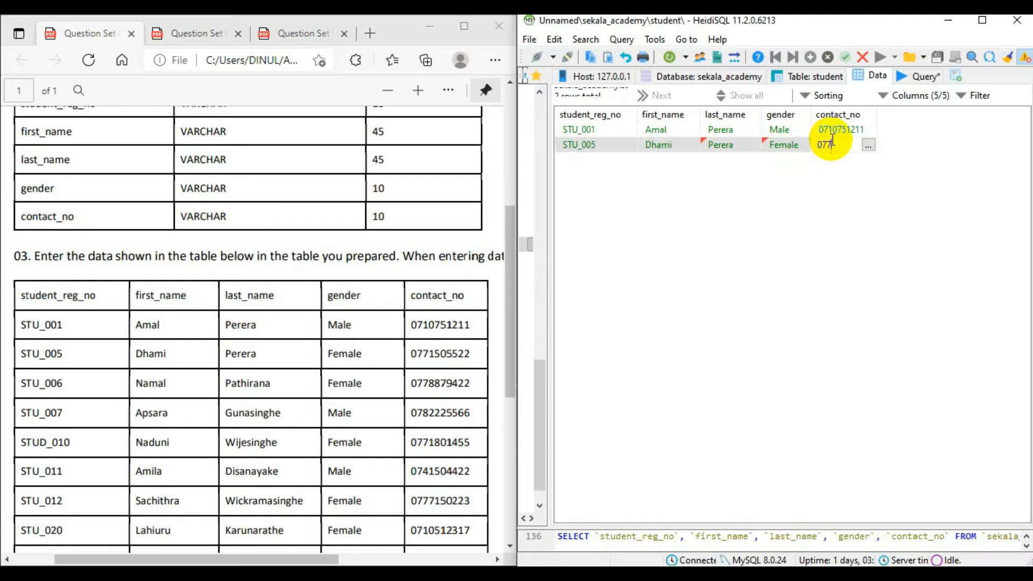
key(Return)
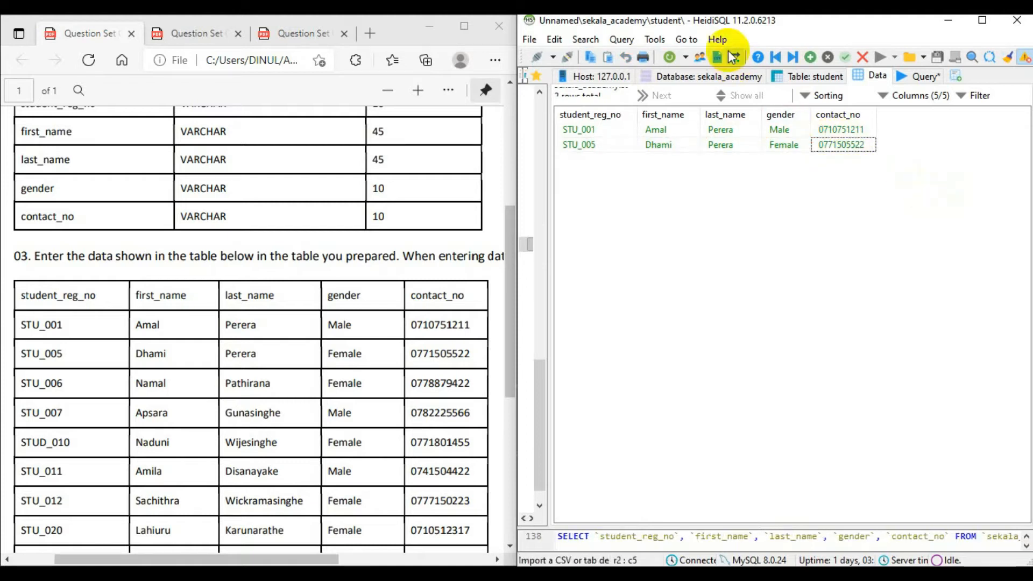
Insert a third row in the student table and enter the third listed student's registration number, first name and last name.
click(811, 57)
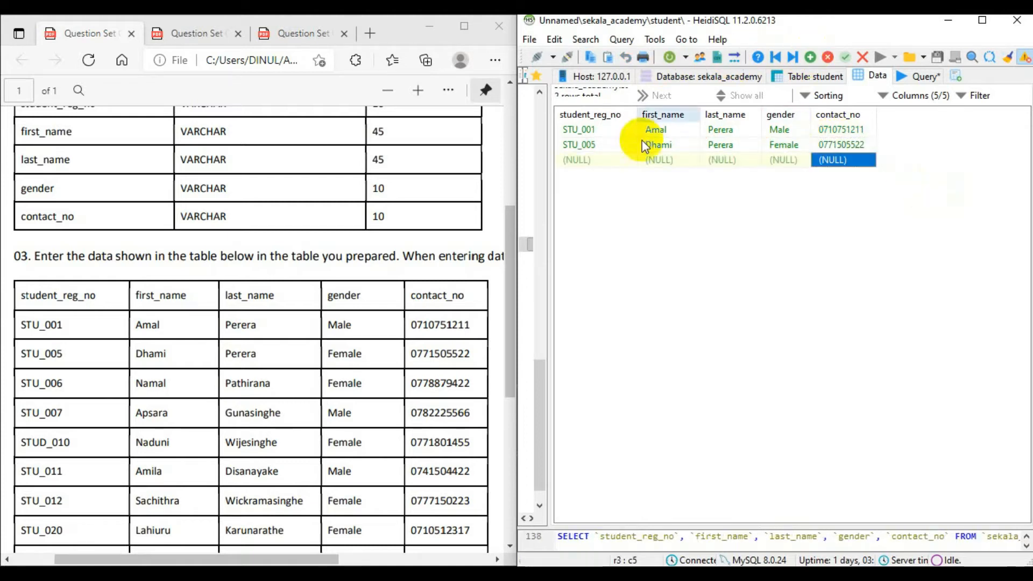
double_click(611, 160)
text(S)
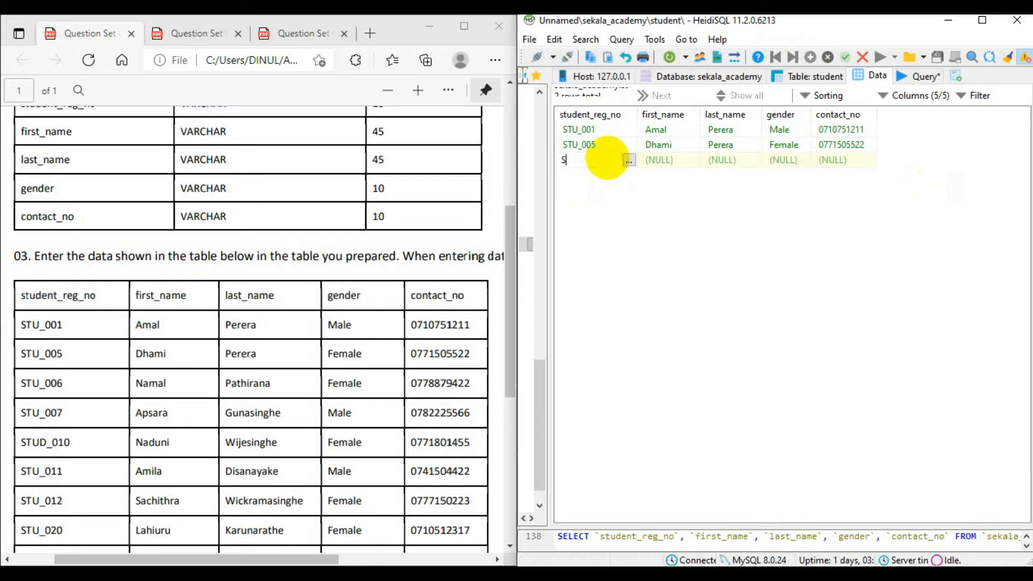
text(TU_006)
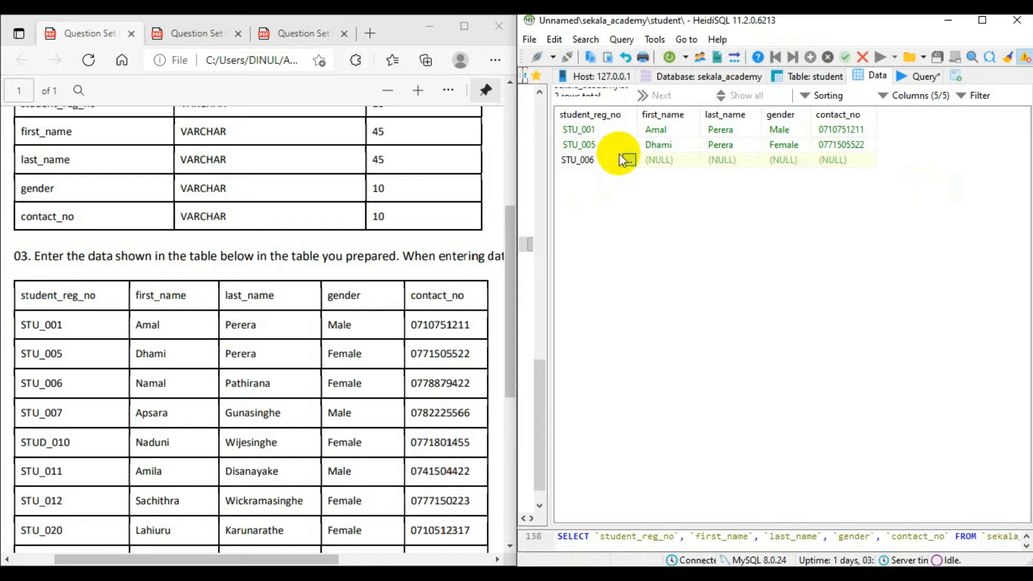
double_click(683, 160)
double_click(721, 160)
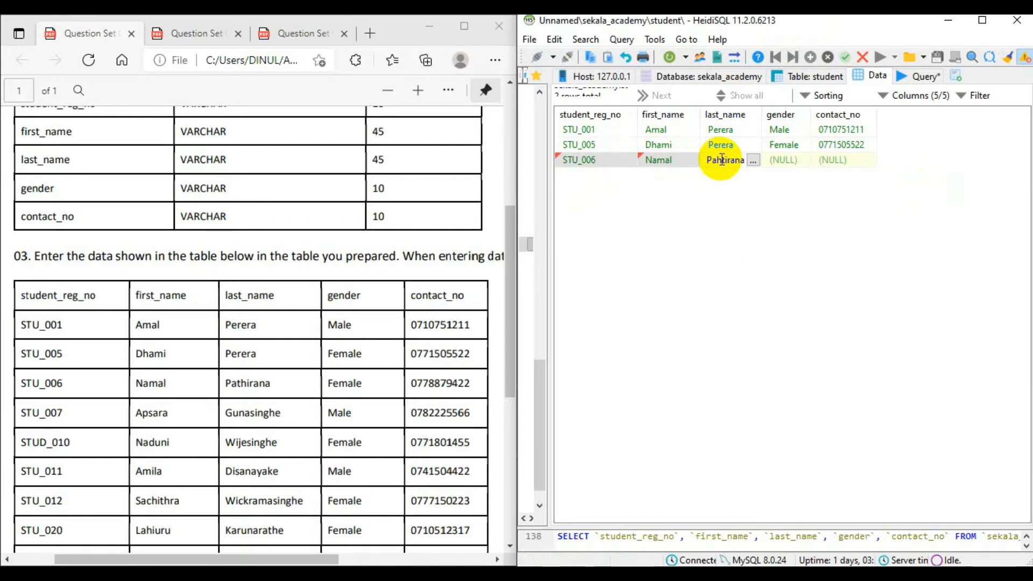
Set the third student's gender to Female, enter the contact number from the PDF and save the row.
double_click(785, 159)
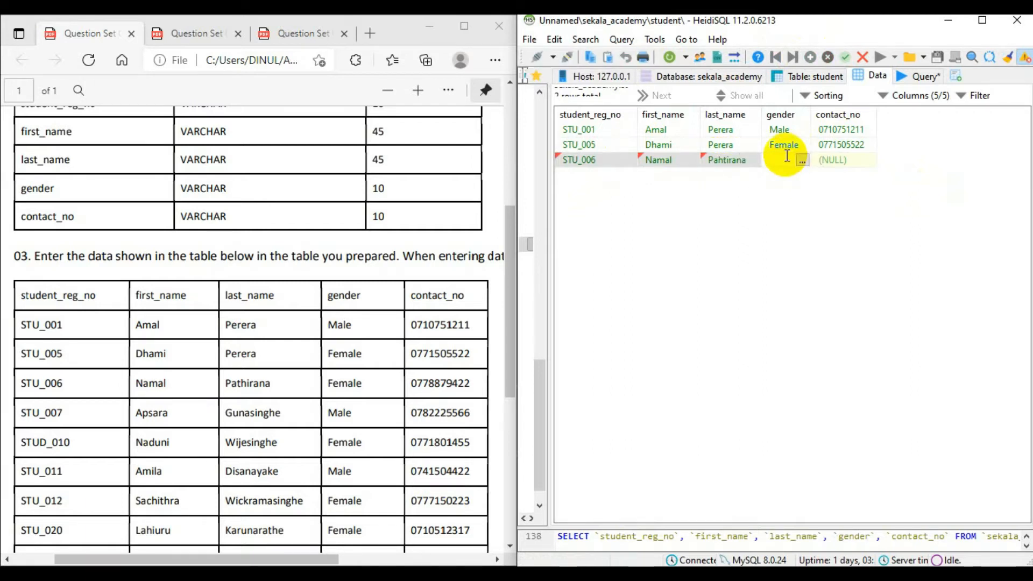
text(Female)
double_click(861, 160)
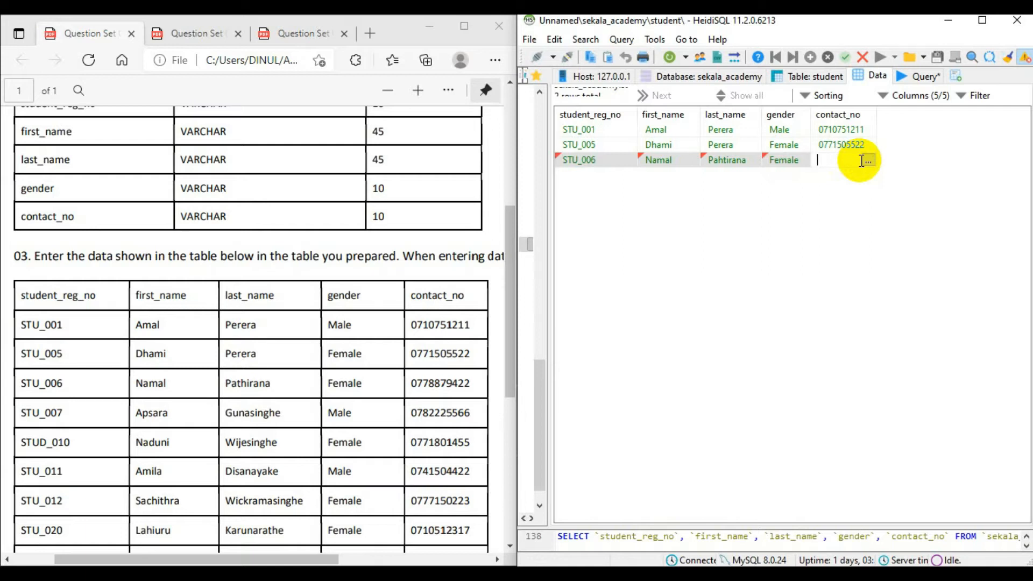
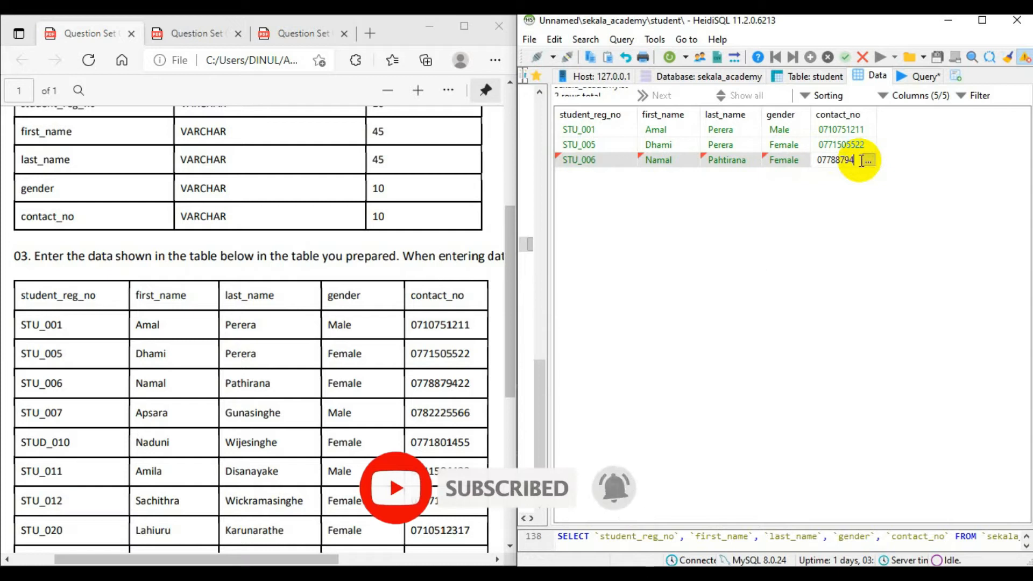
key(Return)
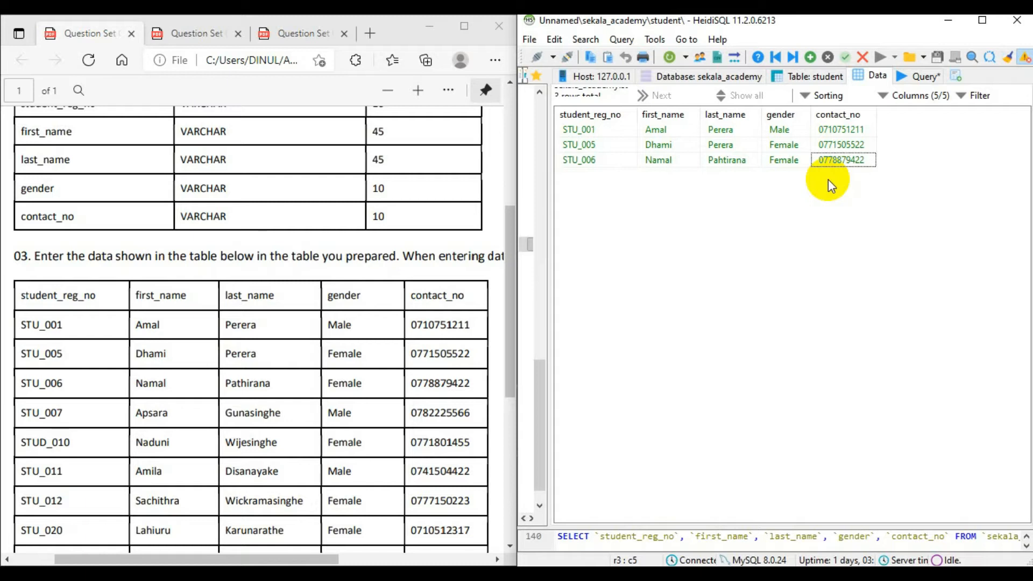
Insert a fourth row in the student table and enter the fourth listed student's registration number, first name and last name.
click(811, 56)
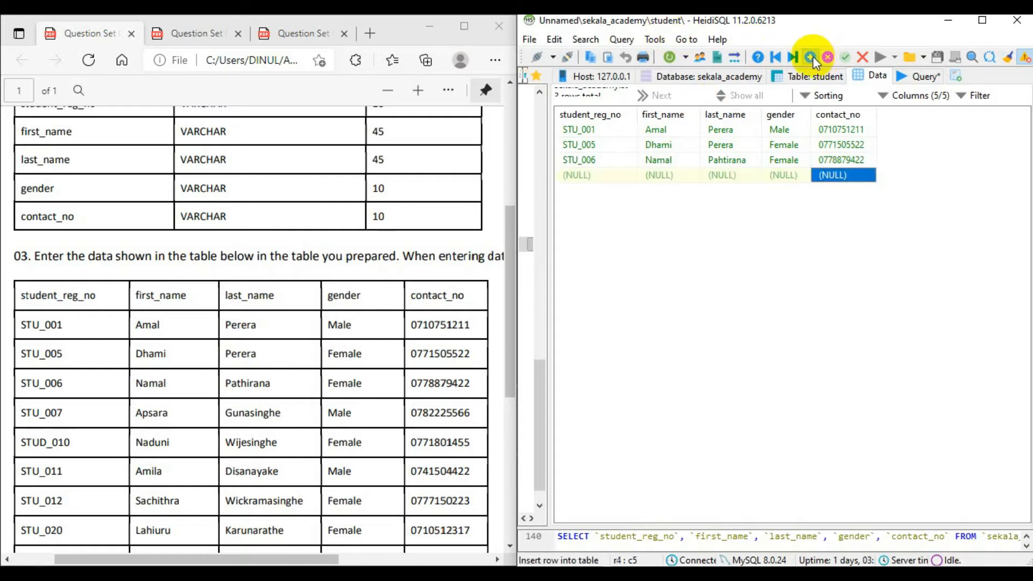
double_click(606, 176)
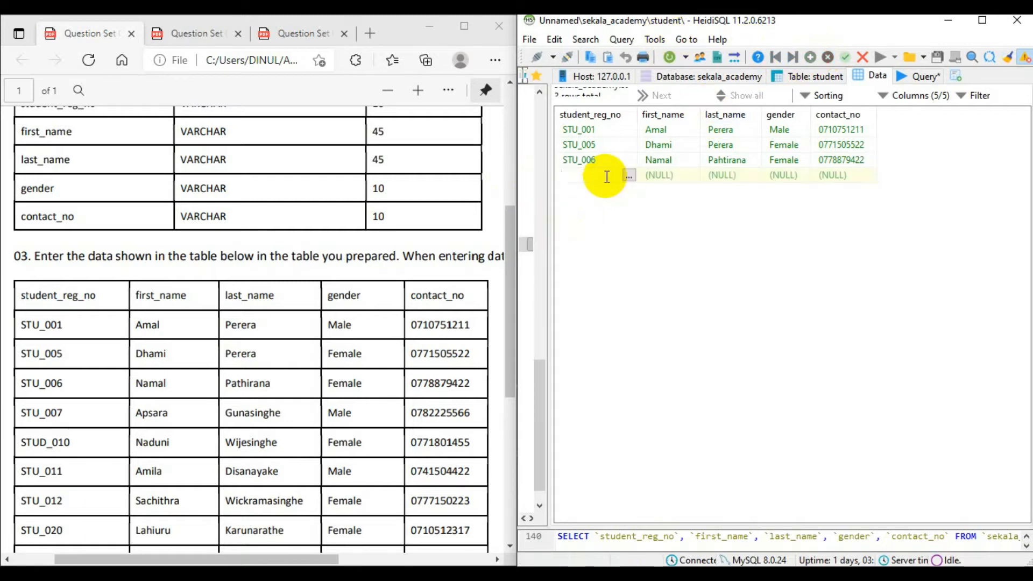
text(STU_)
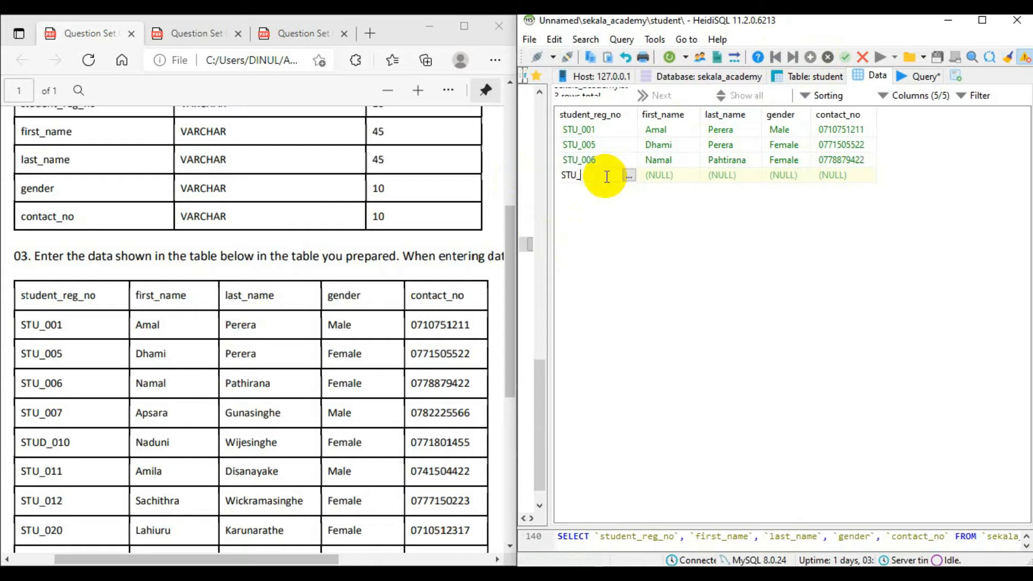
text(007)
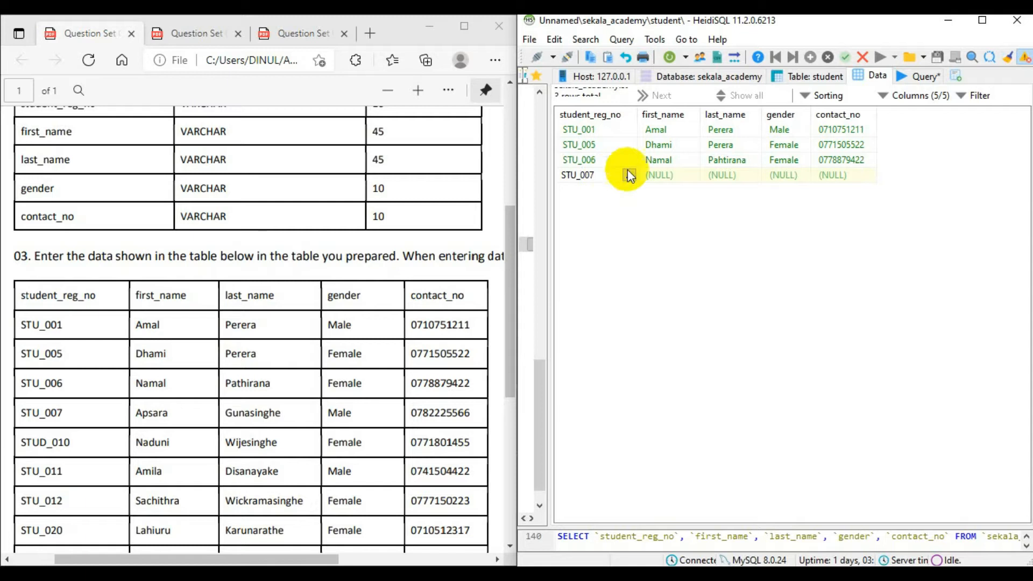
double_click(670, 178)
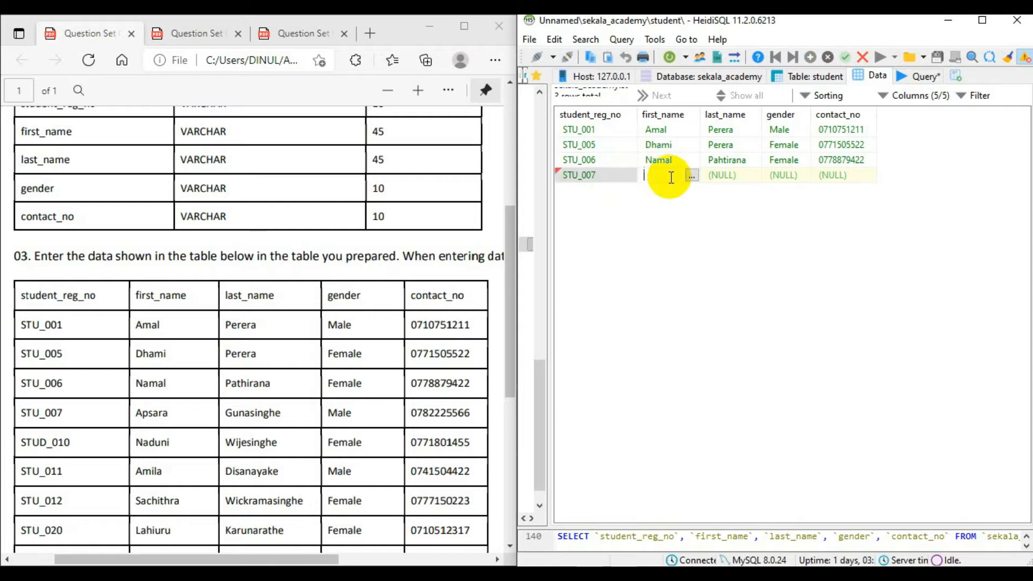
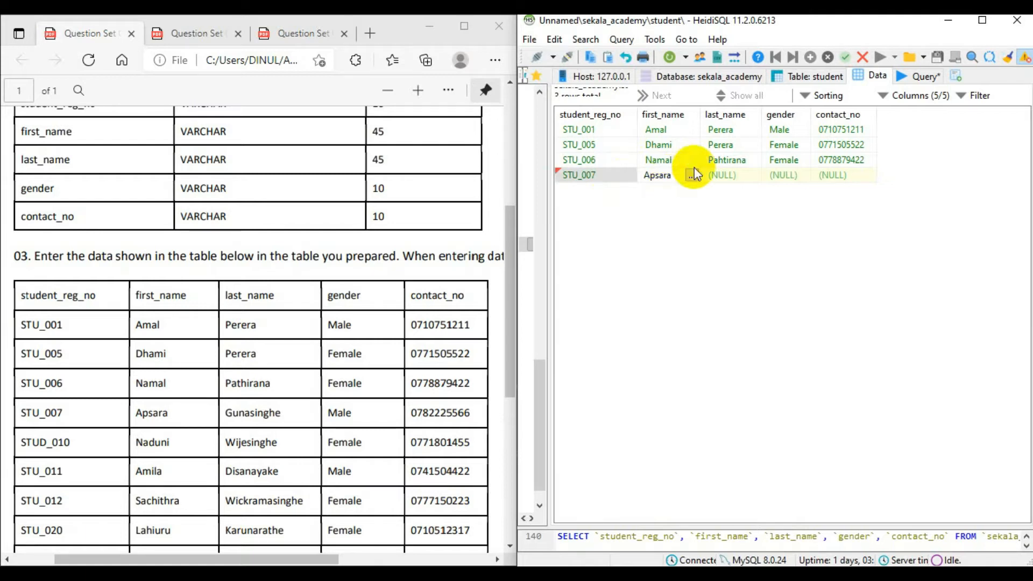
double_click(734, 170)
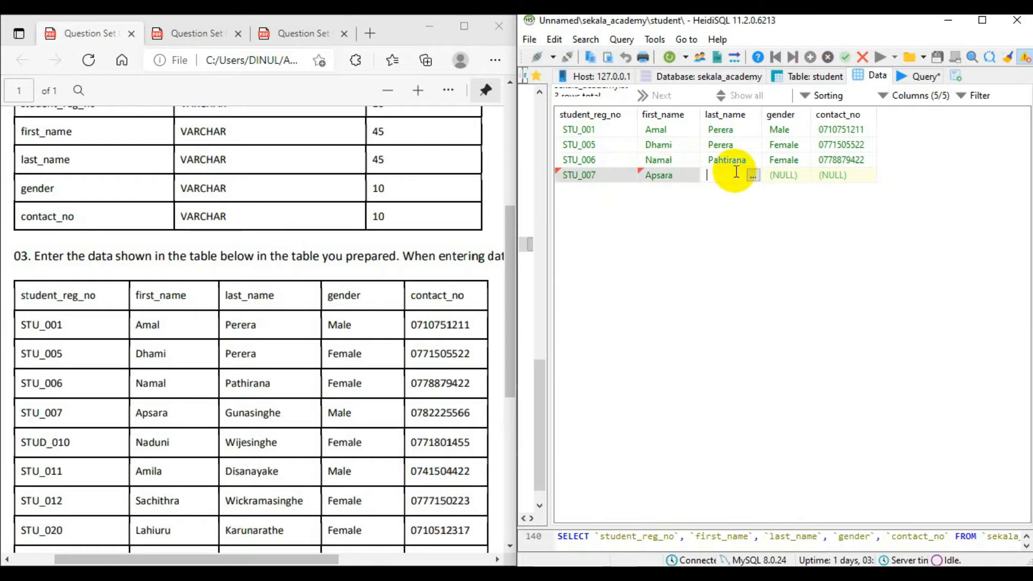
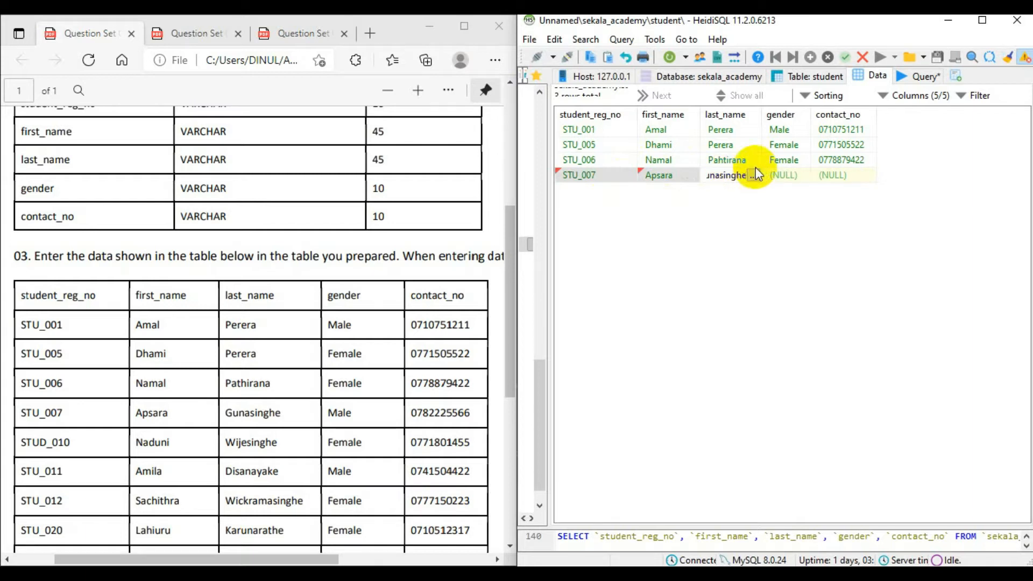
Set the fourth student's gender to Male, enter the listed contact number and save the record.
click(775, 173)
click(777, 174)
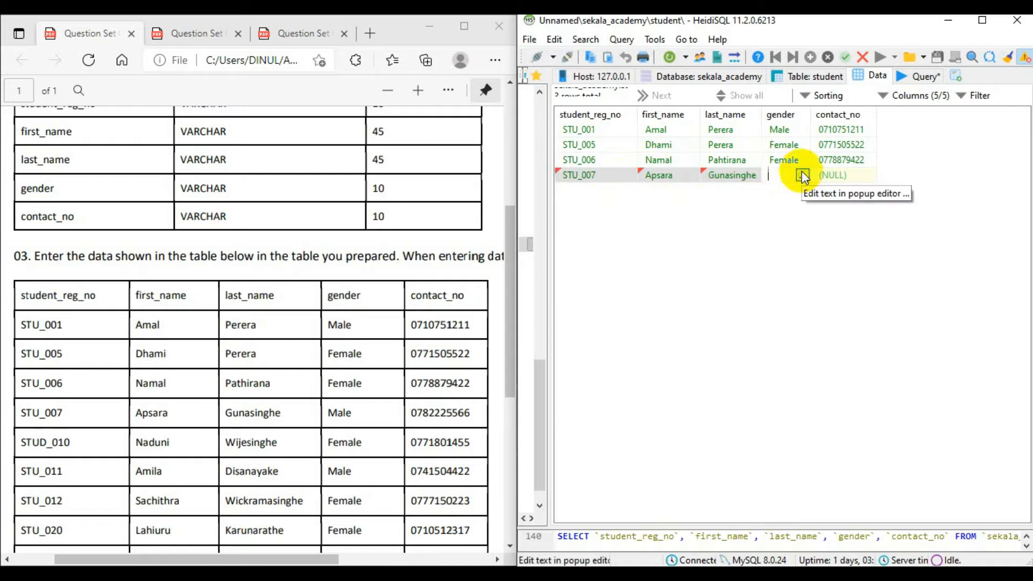
text(Male)
click(842, 174)
click(845, 176)
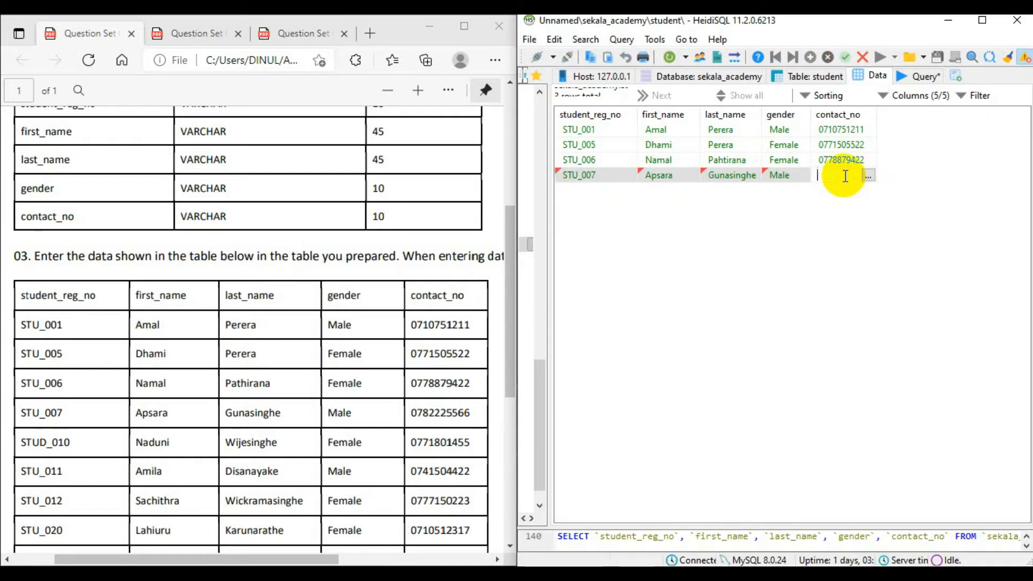
click(946, 205)
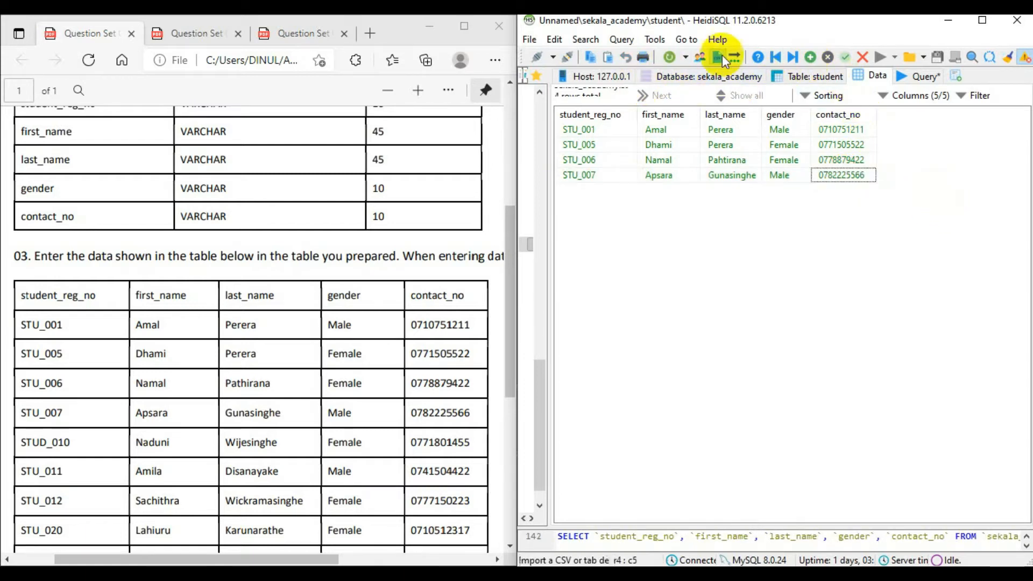
Insert a fifth row and enter the fifth listed student's registration number with the prefix STU_, plus the first name and last name.
click(811, 56)
double_click(587, 191)
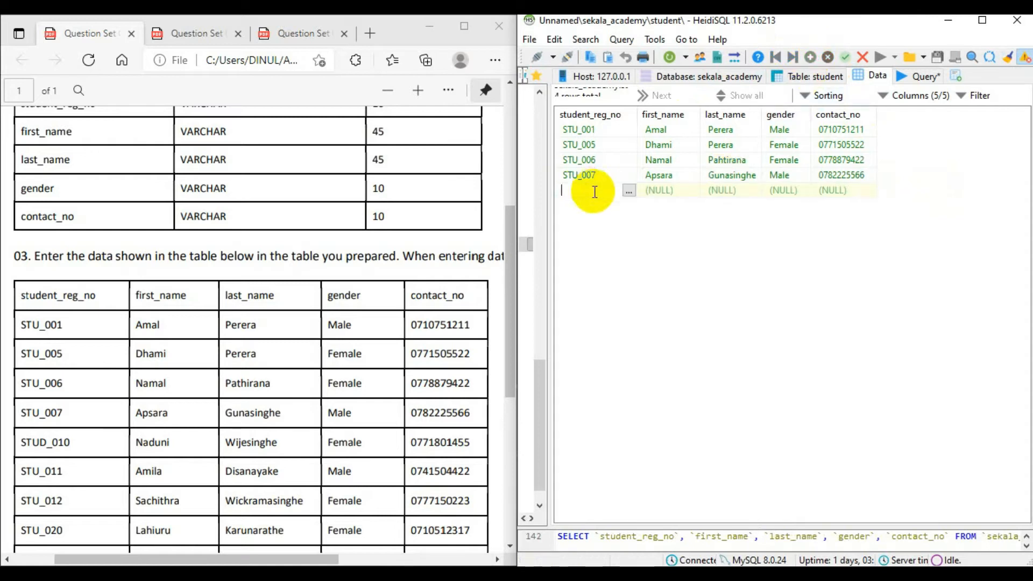
text(STU_010)
double_click(667, 192)
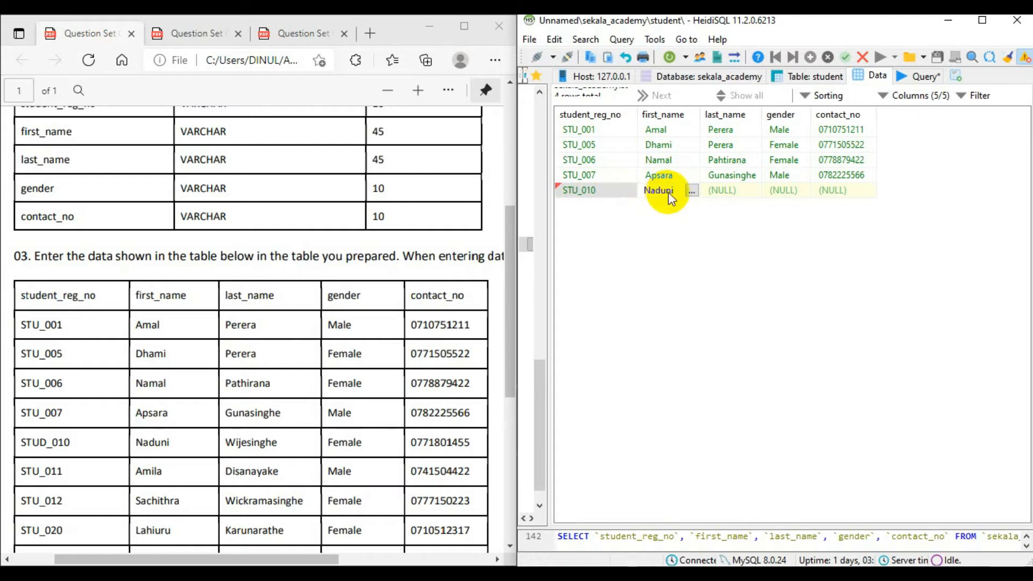
double_click(747, 190)
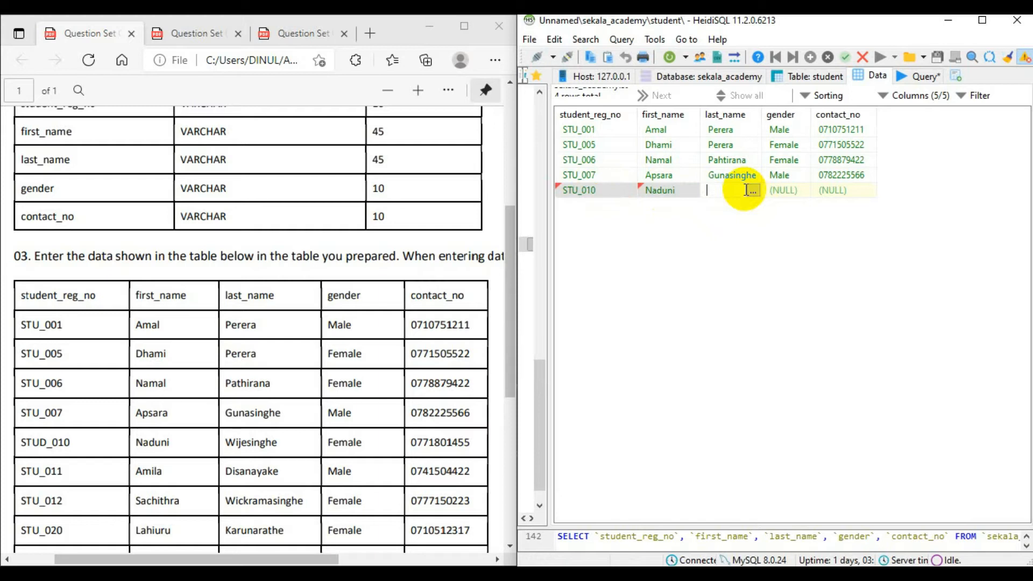
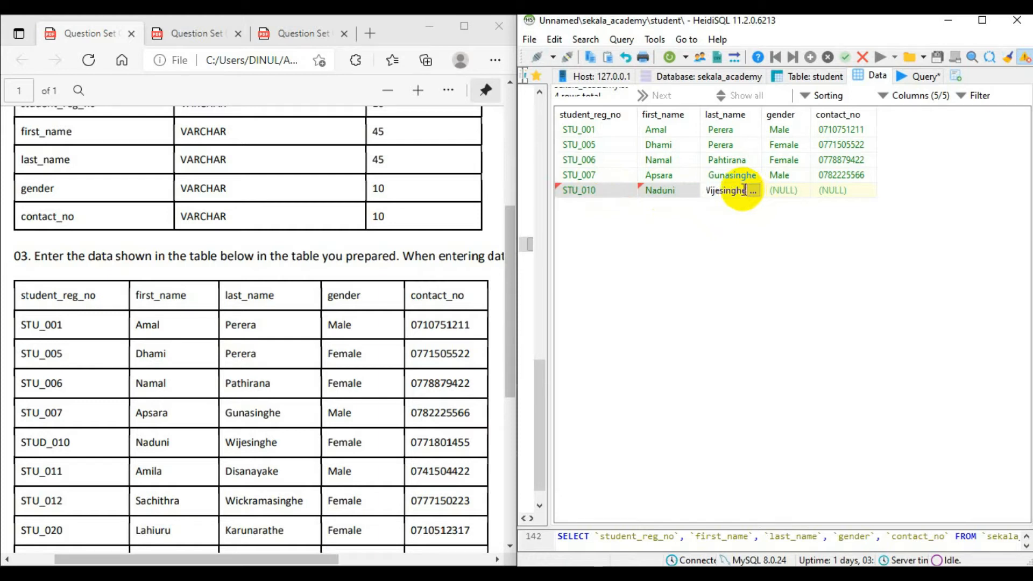
Set the gender of the fifth student to Female.
click(783, 188)
click(783, 187)
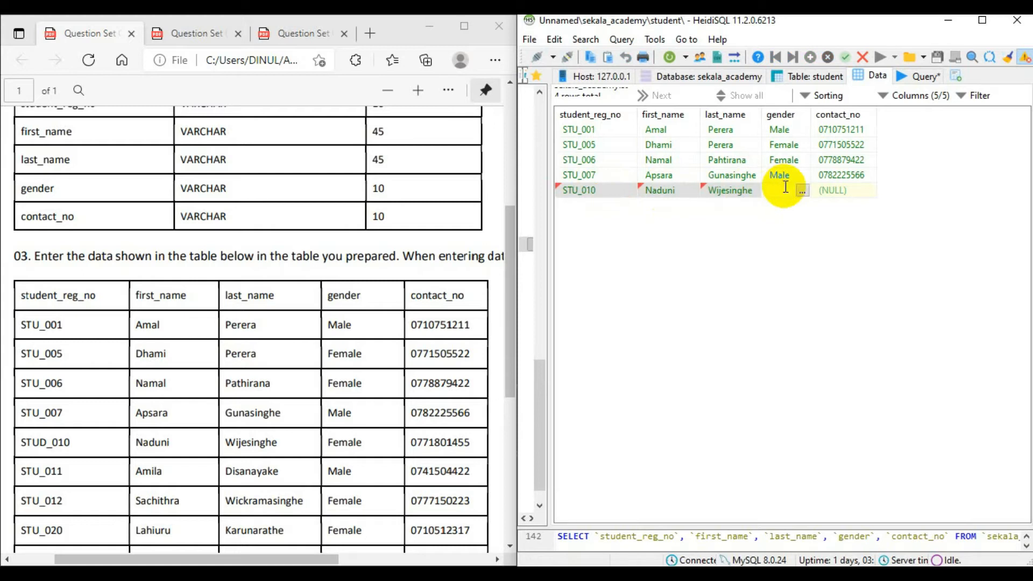
text(Female)
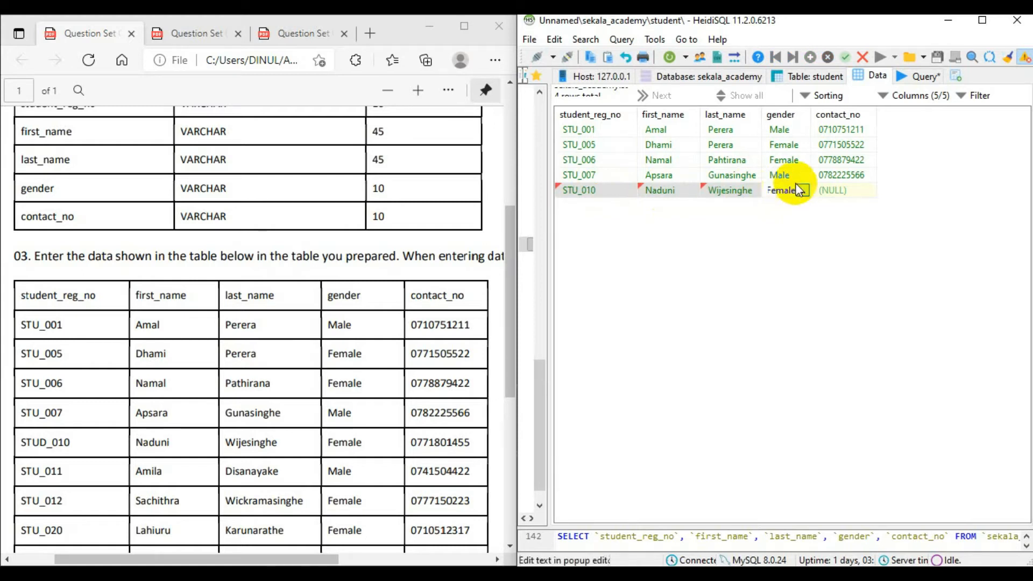
Enter the fifth student's contact number in contact_no, correcting it against the PDF, and save the record.
double_click(848, 191)
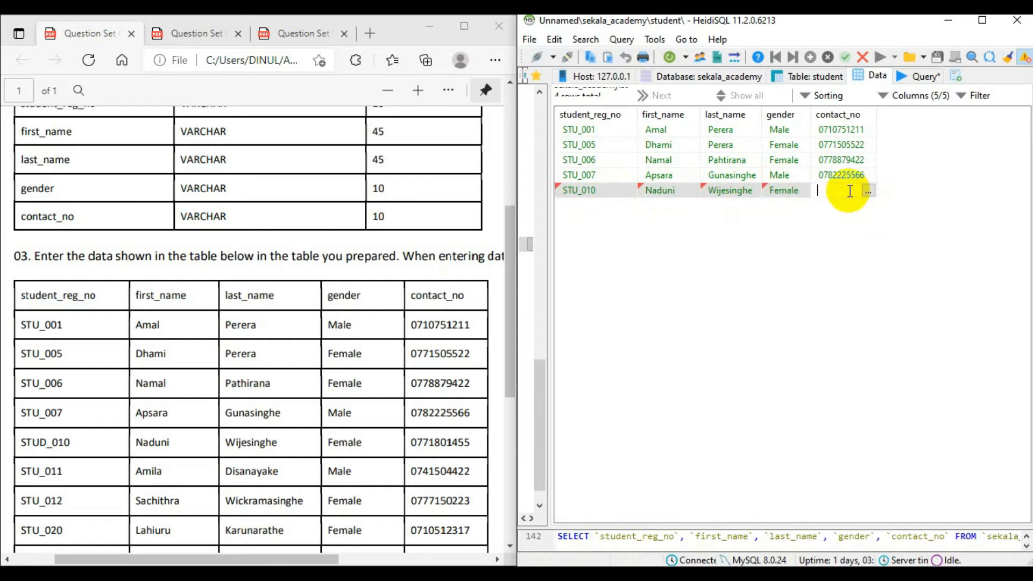
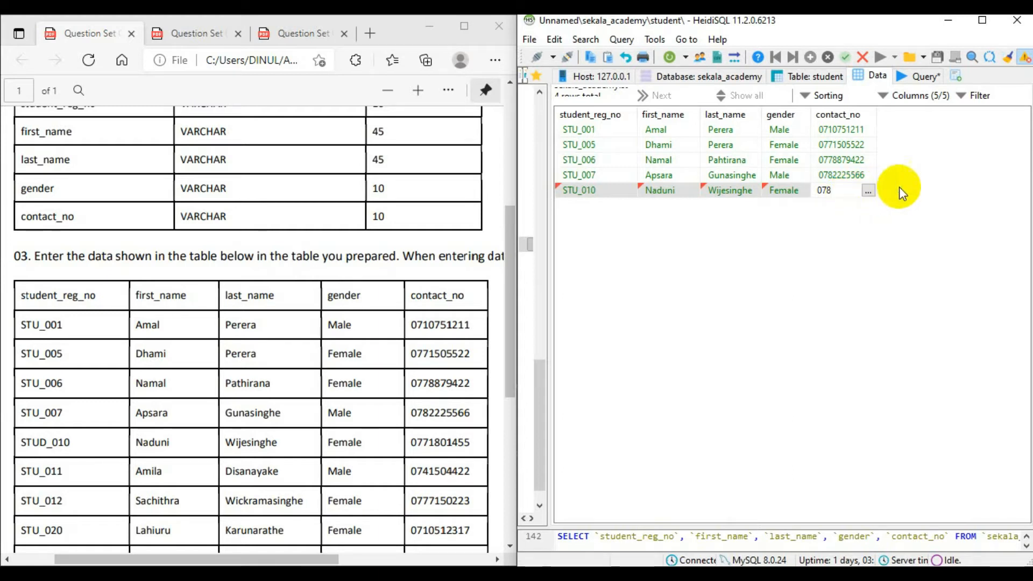
double_click(412, 442)
click(837, 194)
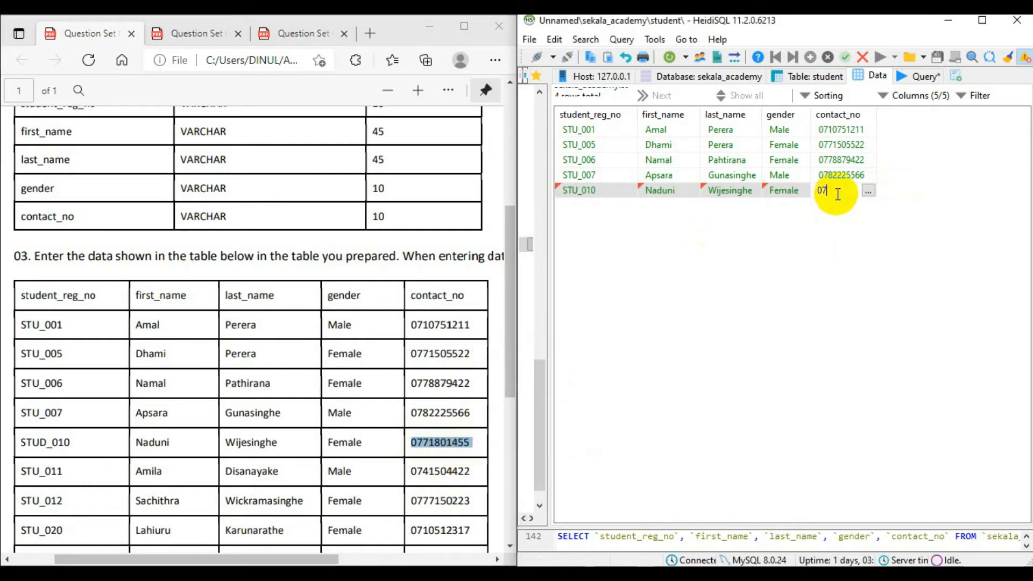
key(Return)
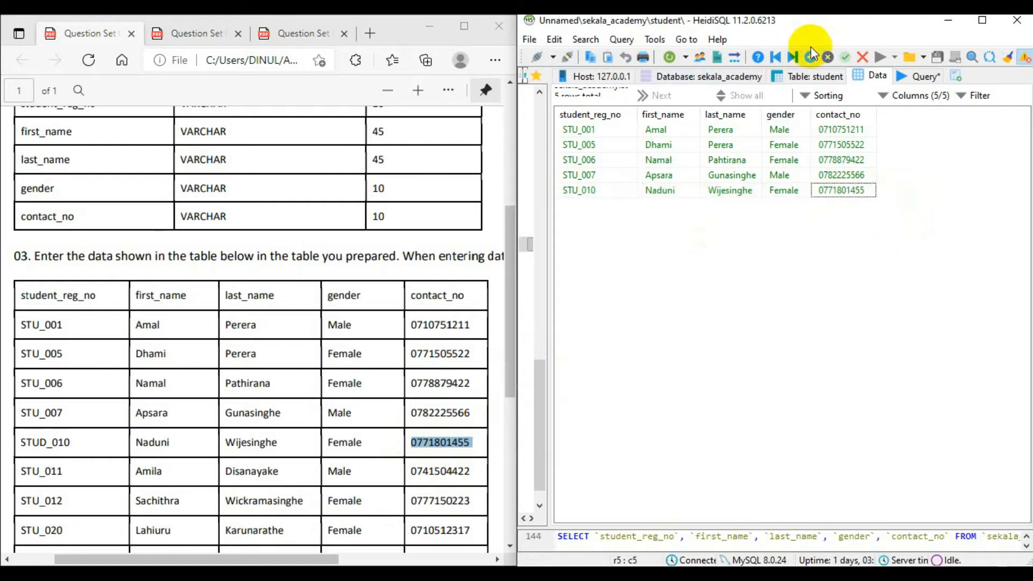
Insert a sixth row and enter the sixth listed student's registration number with the prefix STU_.
click(810, 57)
double_click(596, 202)
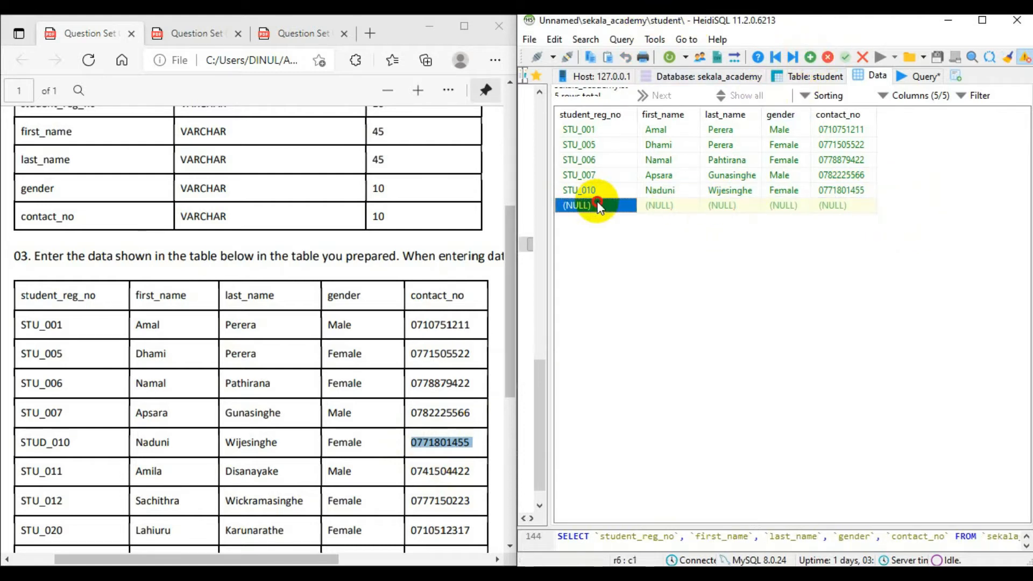
text(STU)
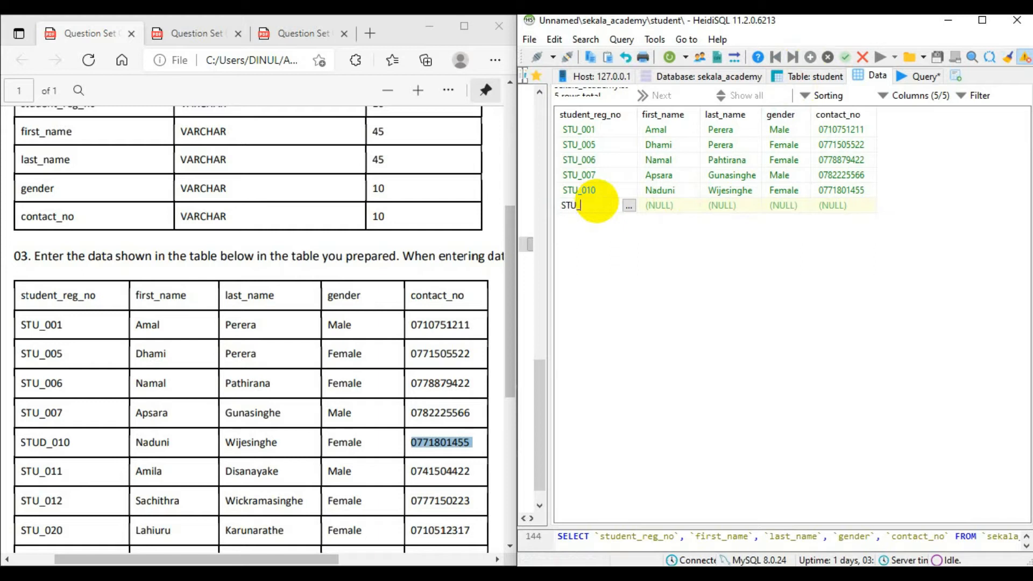
text(_011)
key(Tab)
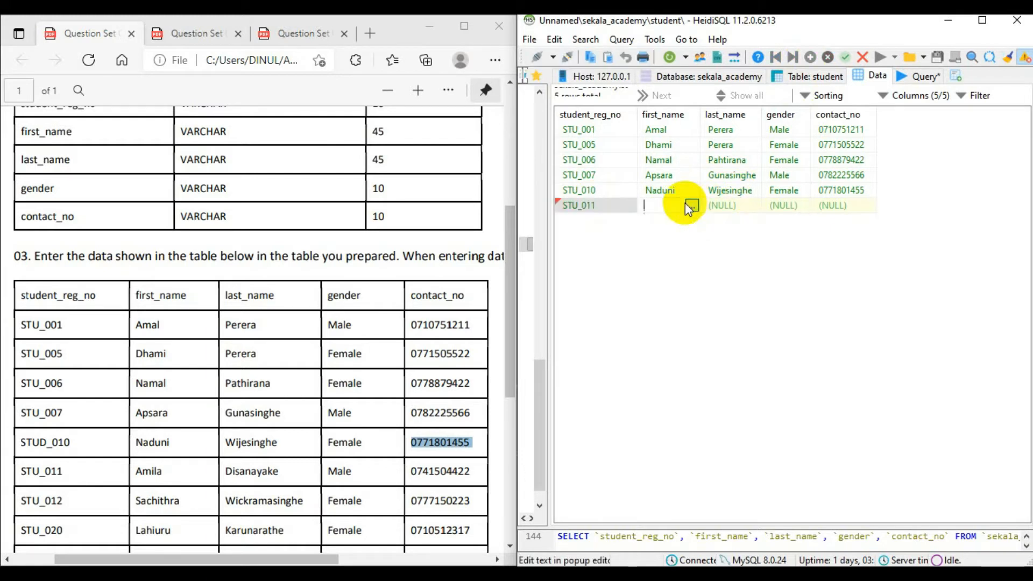
Enter the sixth student's first name and last name in the new row.
text(Amailoa)
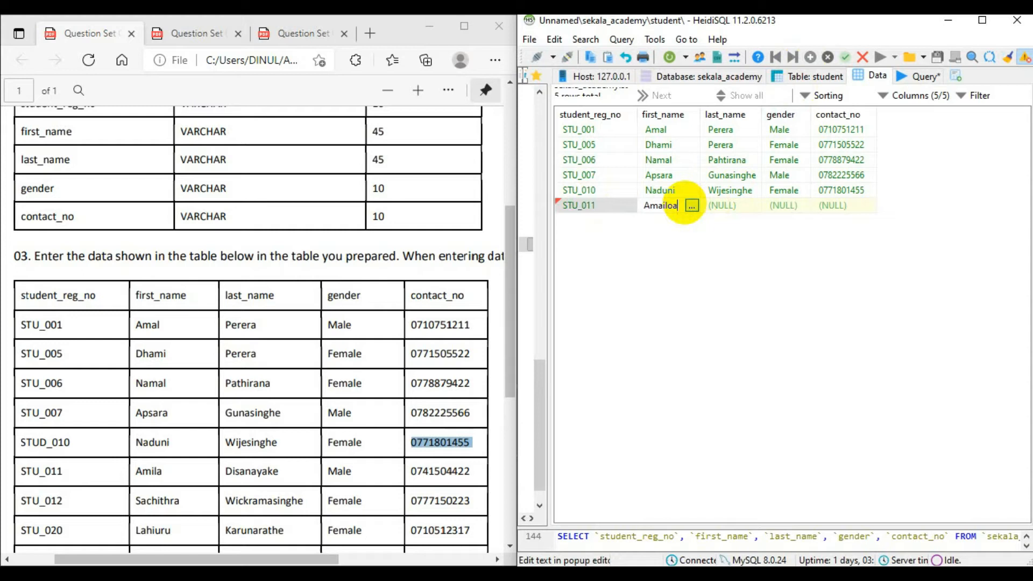
key(BackSpace)
key(BackSpace)
text(a)
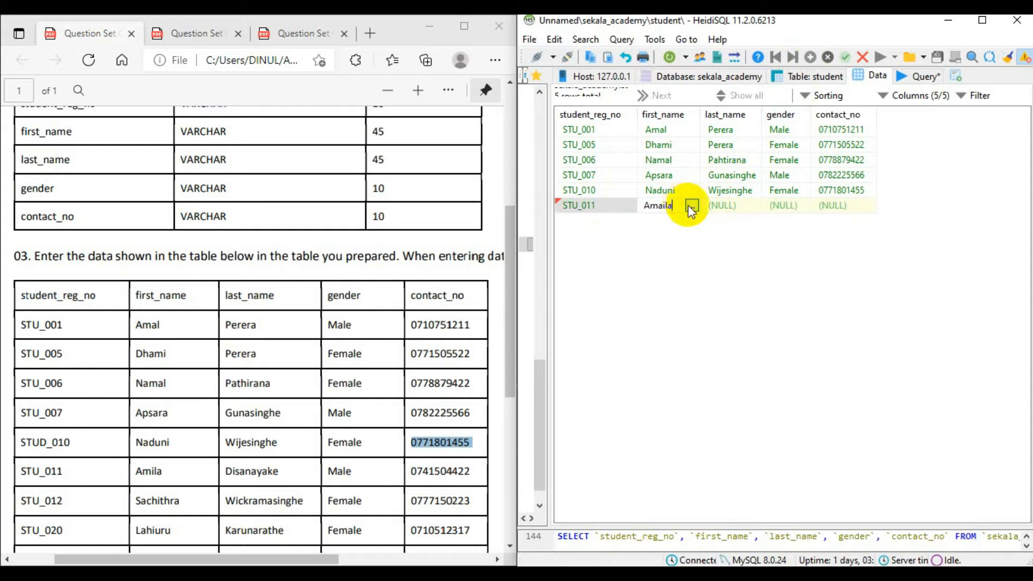
click(732, 207)
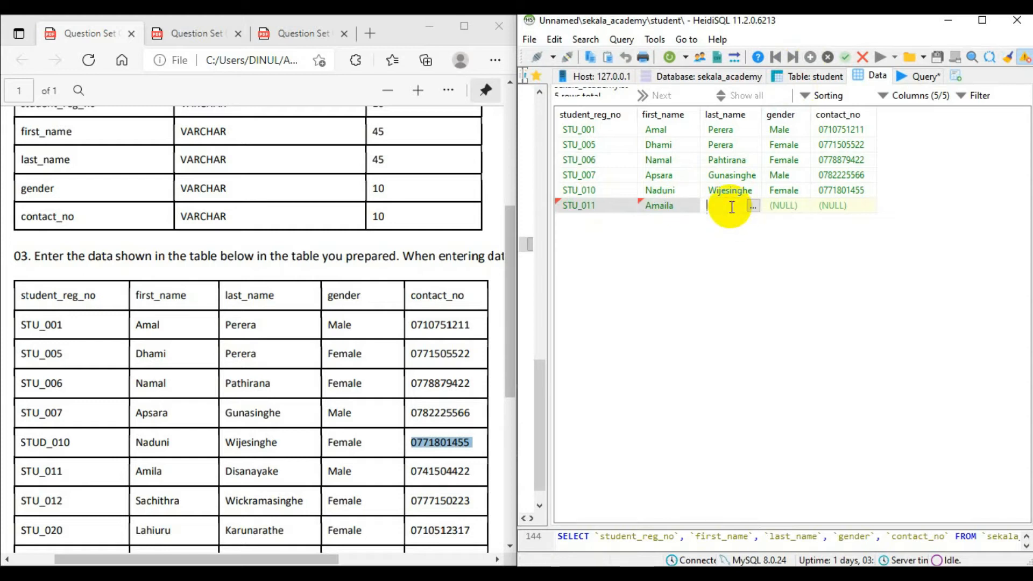
Set the sixth student's gender to Male, enter the listed contact number and save the record.
click(776, 208)
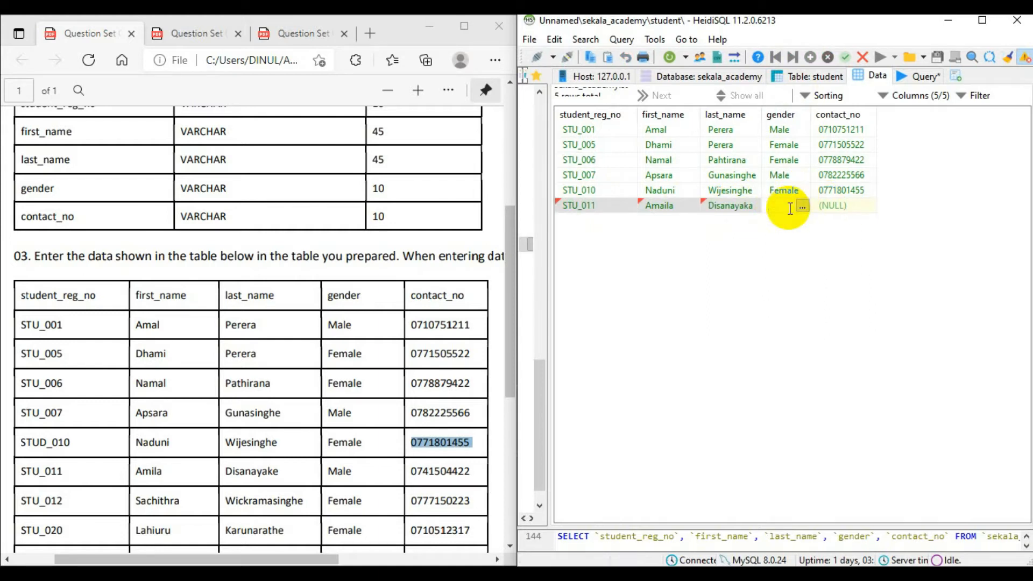
text(Male)
click(837, 210)
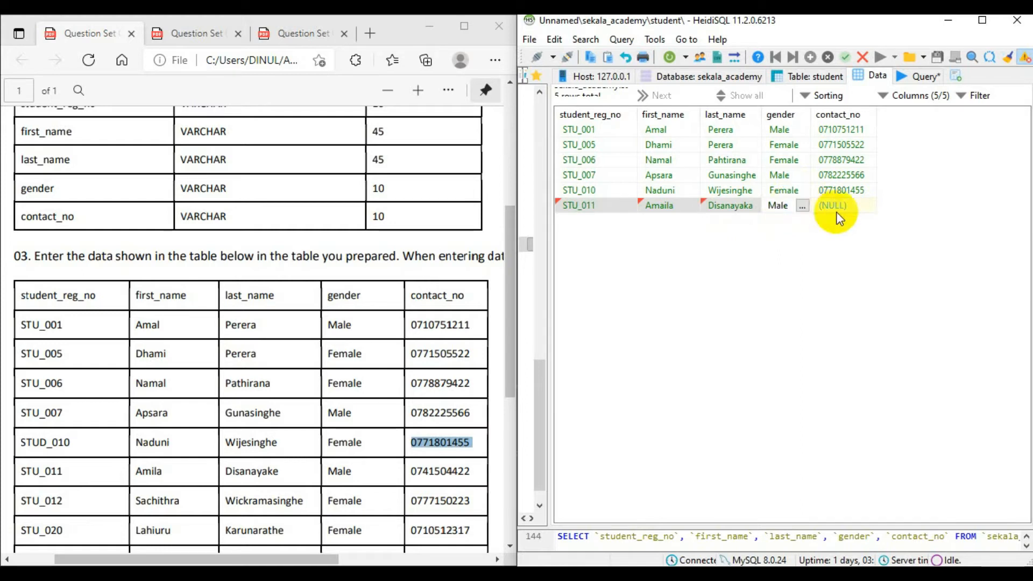
click(856, 209)
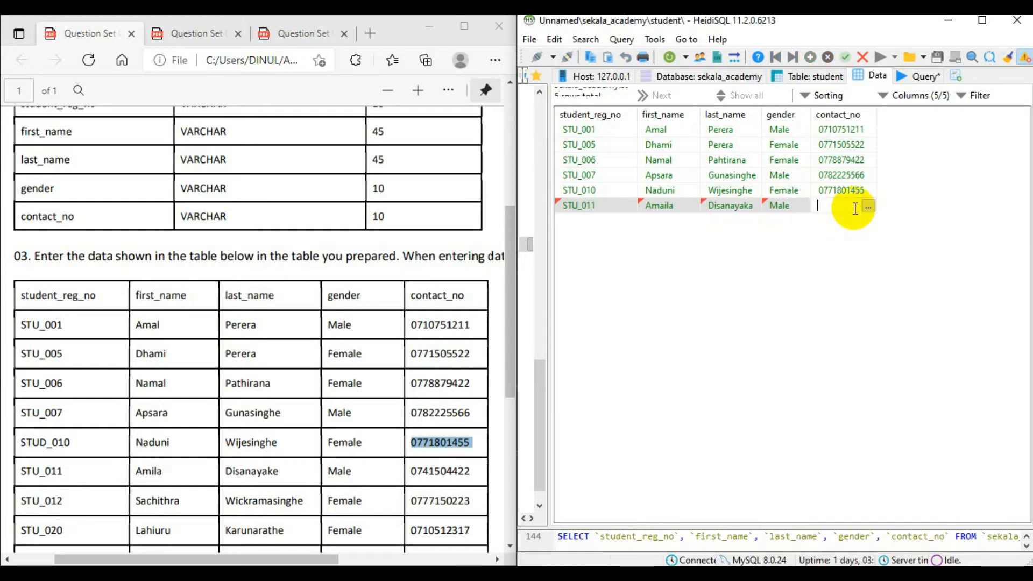
key(Return)
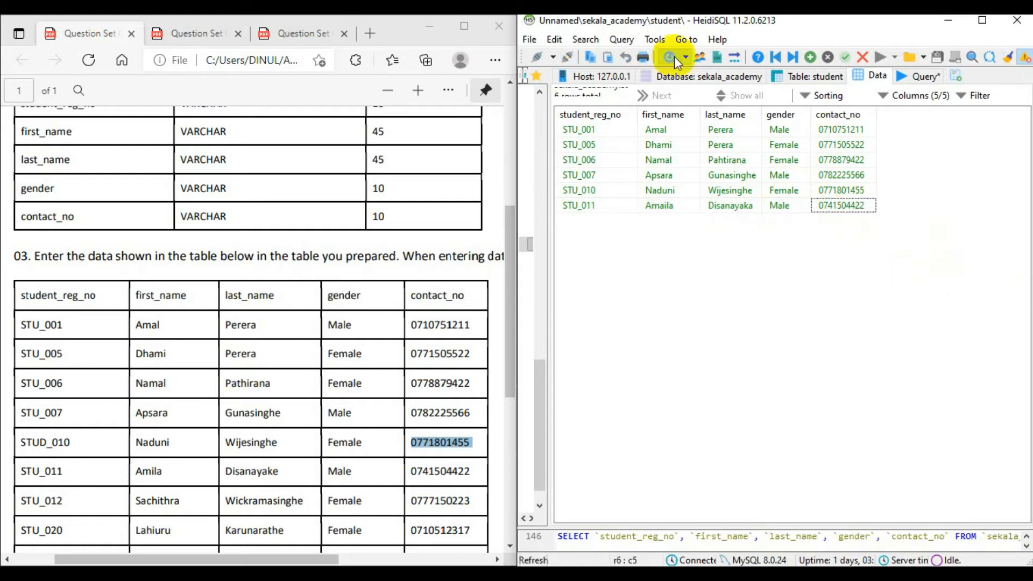
Insert a seventh row and enter the seventh listed student's registration number with the prefix STU_.
click(811, 56)
click(596, 225)
click(599, 220)
text(Stu)
key(BackSpace)
text(TU)
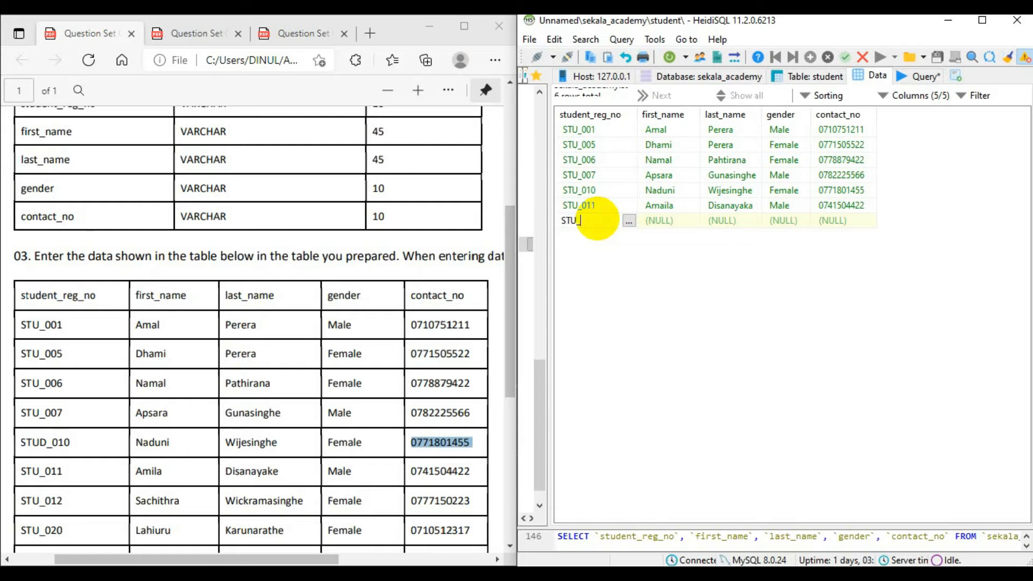
text(_012)
click(658, 220)
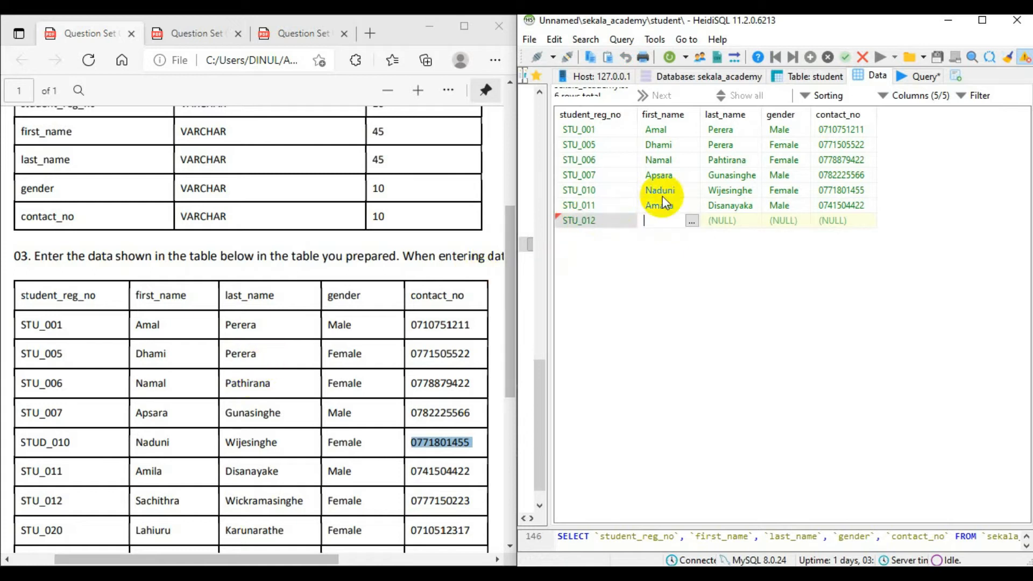
Correct the spelling of the sixth student's first name to match the PDF table.
double_click(675, 207)
click(676, 207)
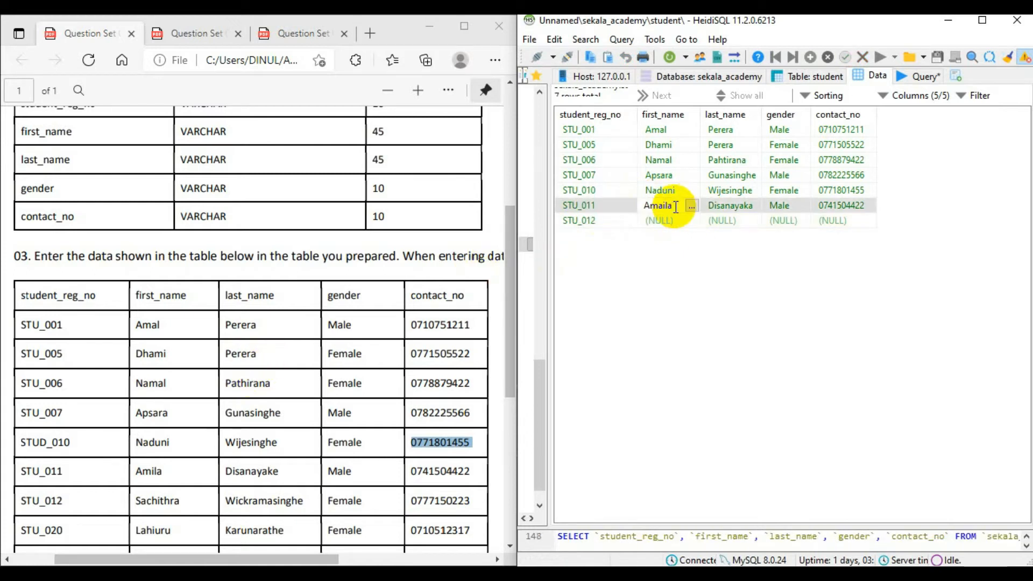
key(BackSpace)
key(BackSpace)
key(BackSpace)
text(ILA)
key(BackSpace)
key(BackSpace)
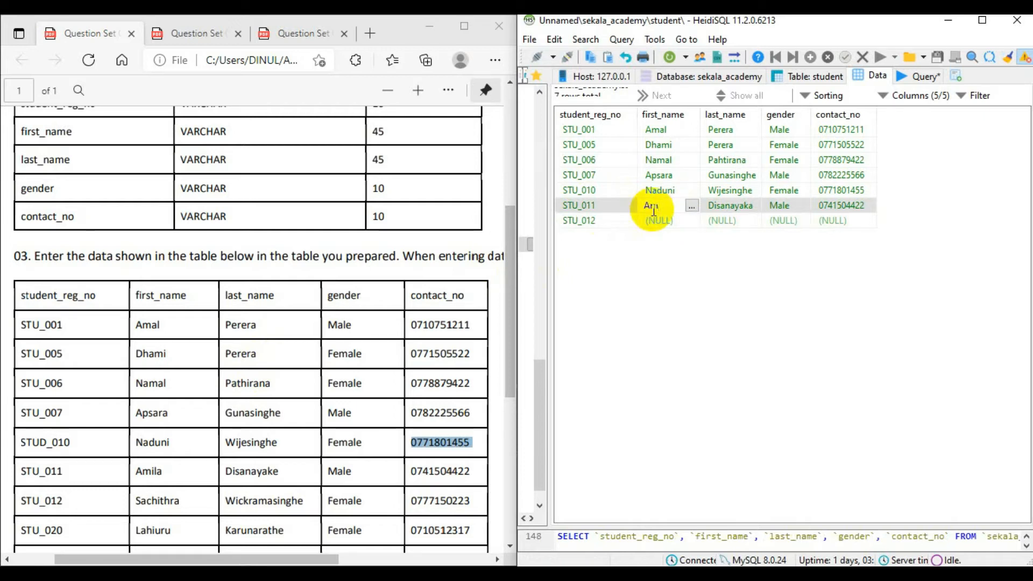
text(ila)
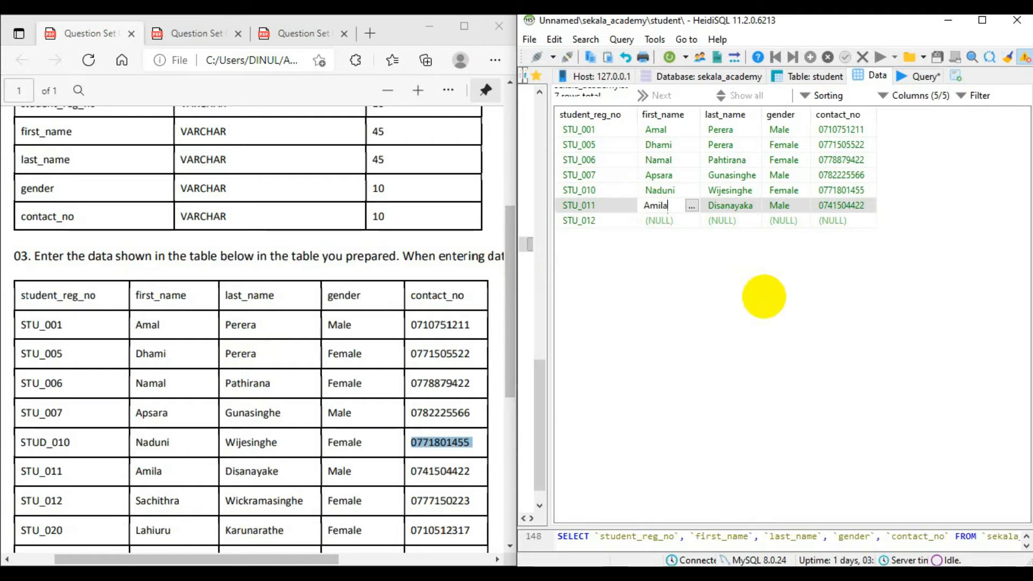
Enter the seventh student's first name and last name as listed in the PDF.
click(653, 218)
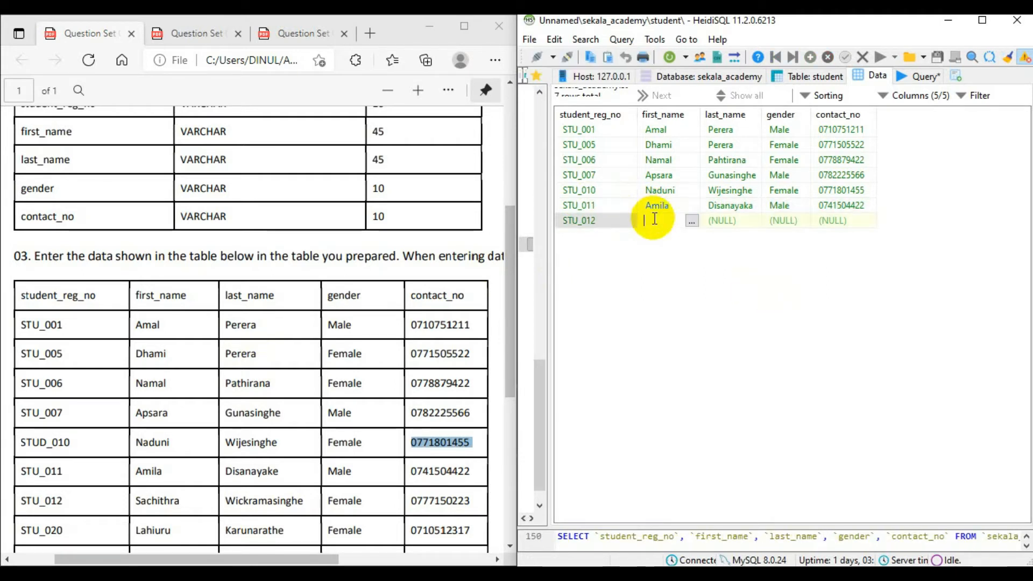
double_click(731, 225)
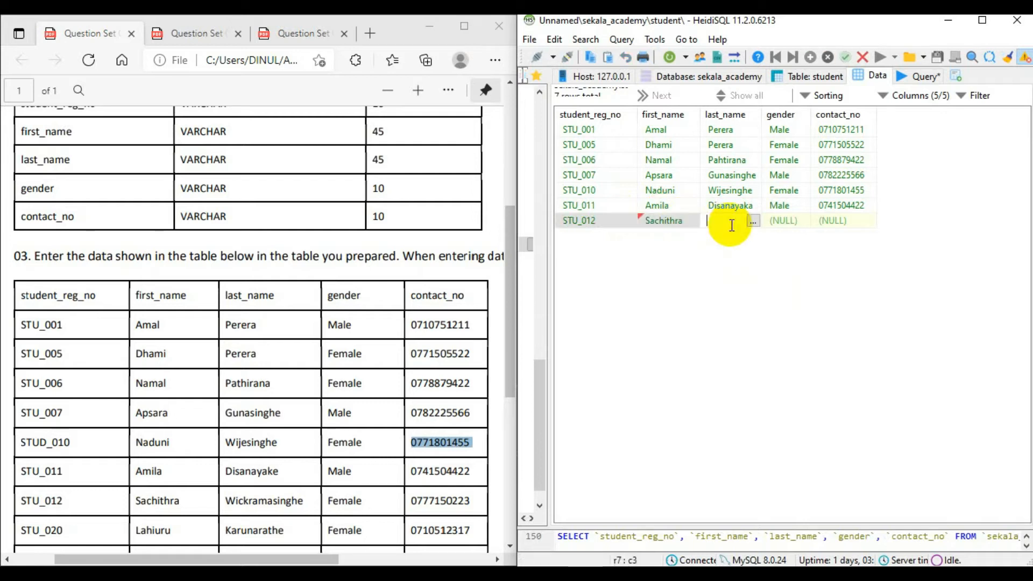
Widen the last_name column to fit its longest entry and set the seventh student's gender to Female.
click(783, 218)
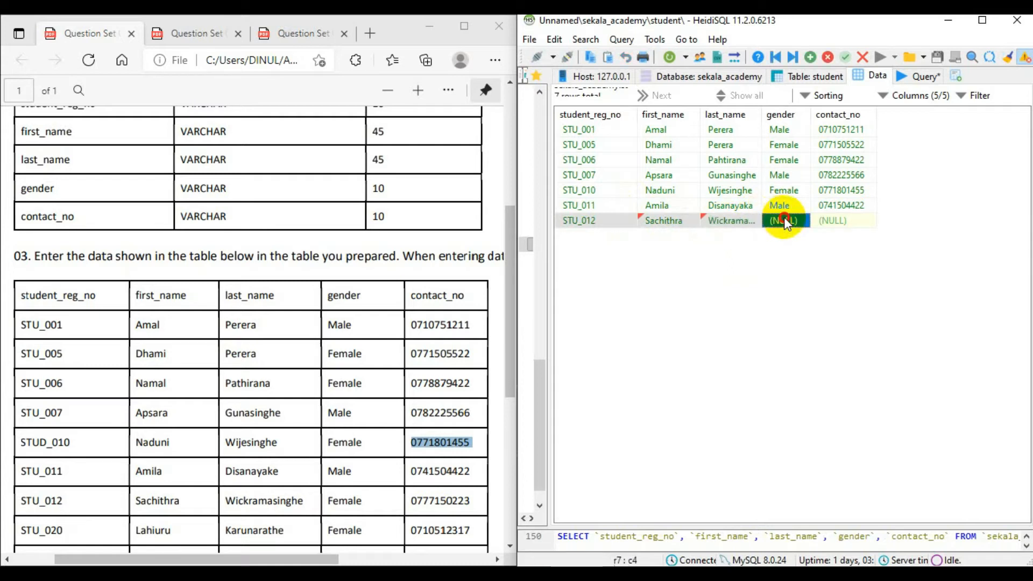
drag(764, 112, 783, 111)
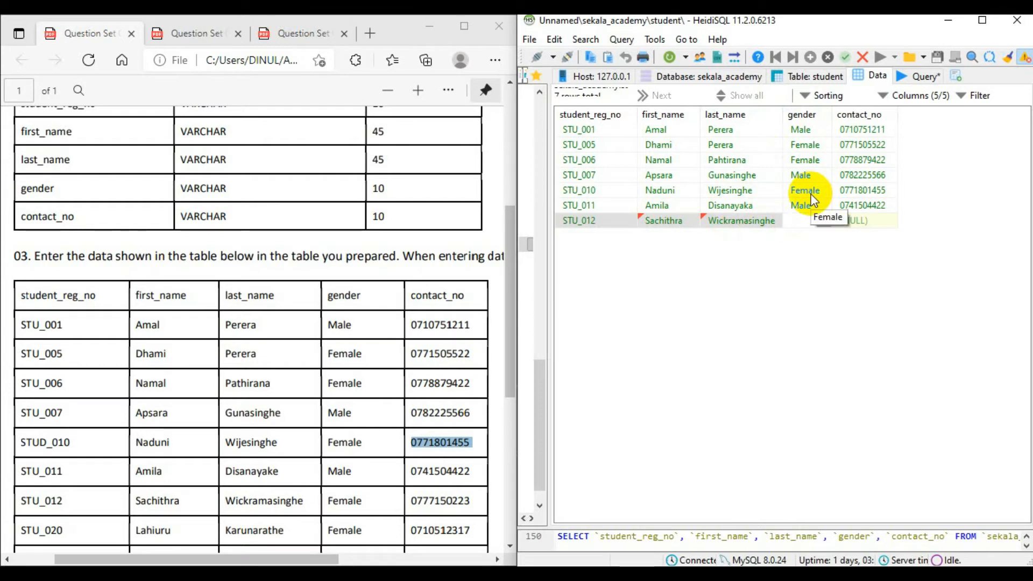
text(Female)
Enter the seventh student's listed contact number in contact_no and save the record.
click(860, 222)
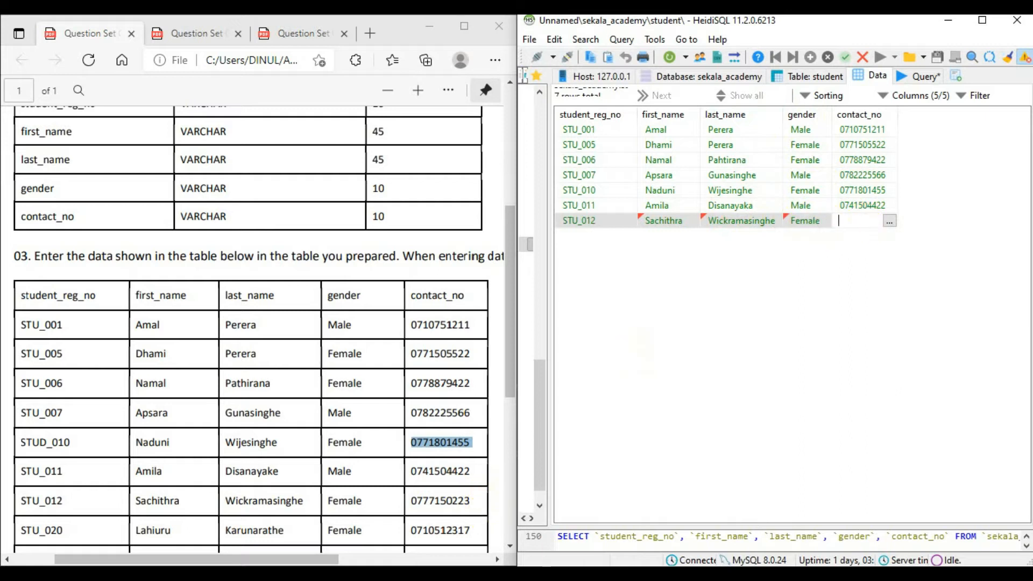
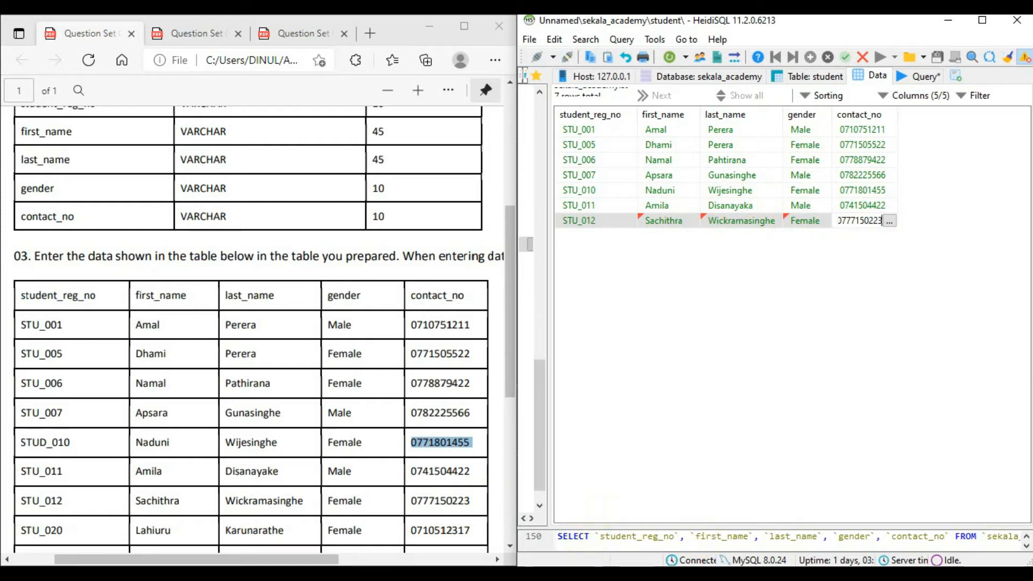
key(Return)
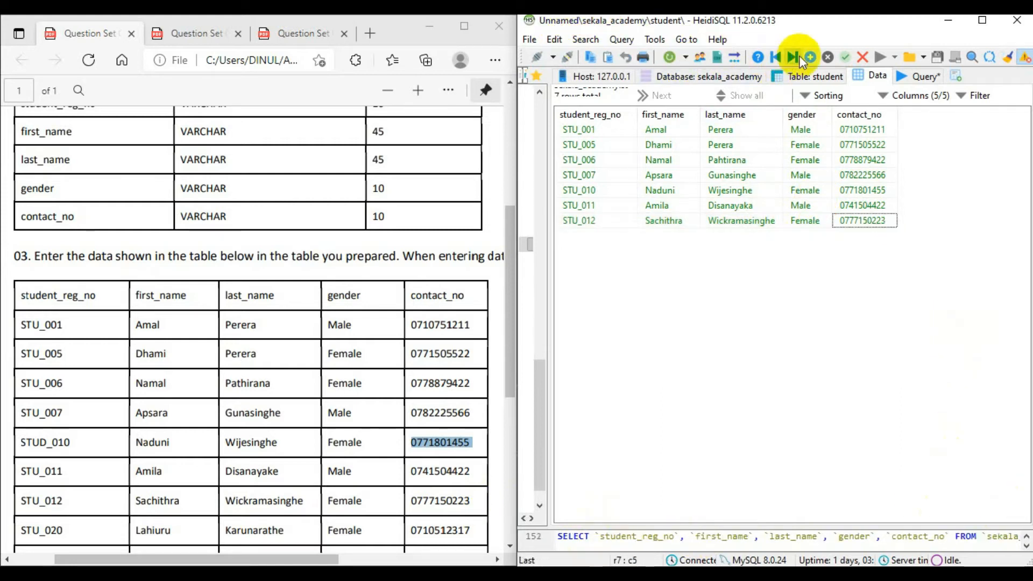
Insert an eighth row and enter the eighth listed student's registration number with the prefix STU_.
click(815, 58)
scroll(242, 399, down, 5)
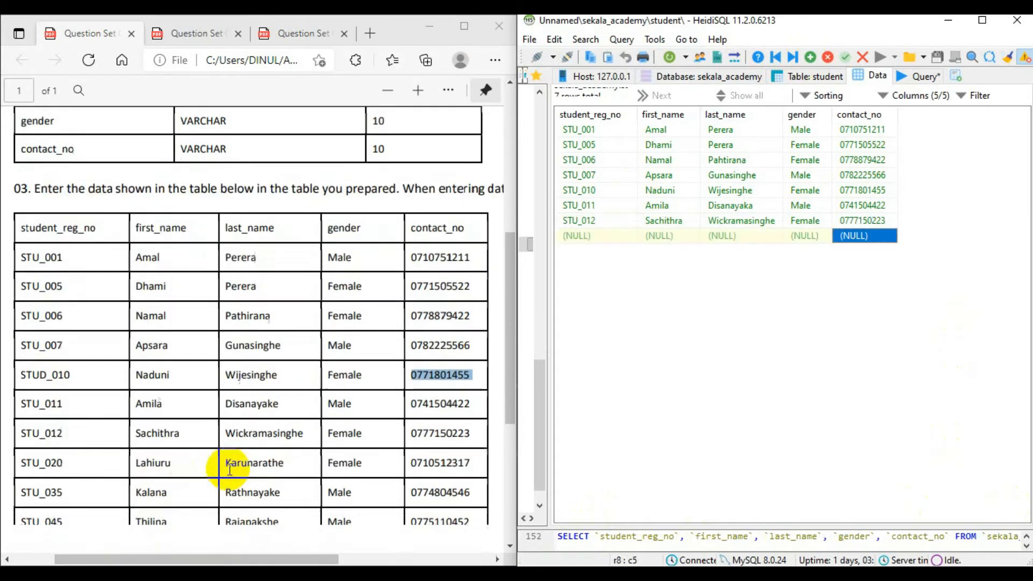
scroll(234, 457, up, 3)
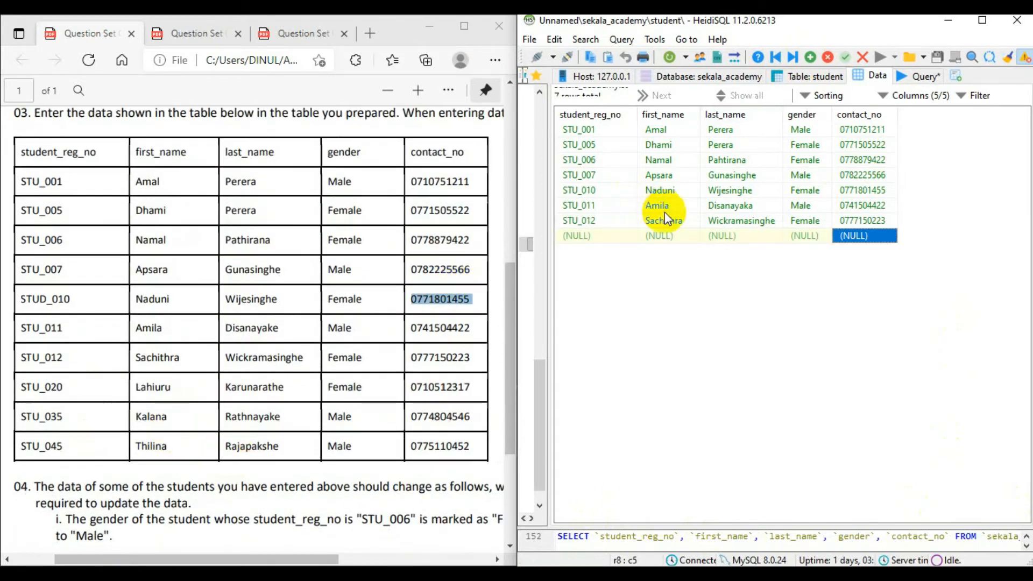
double_click(596, 237)
text(STU)
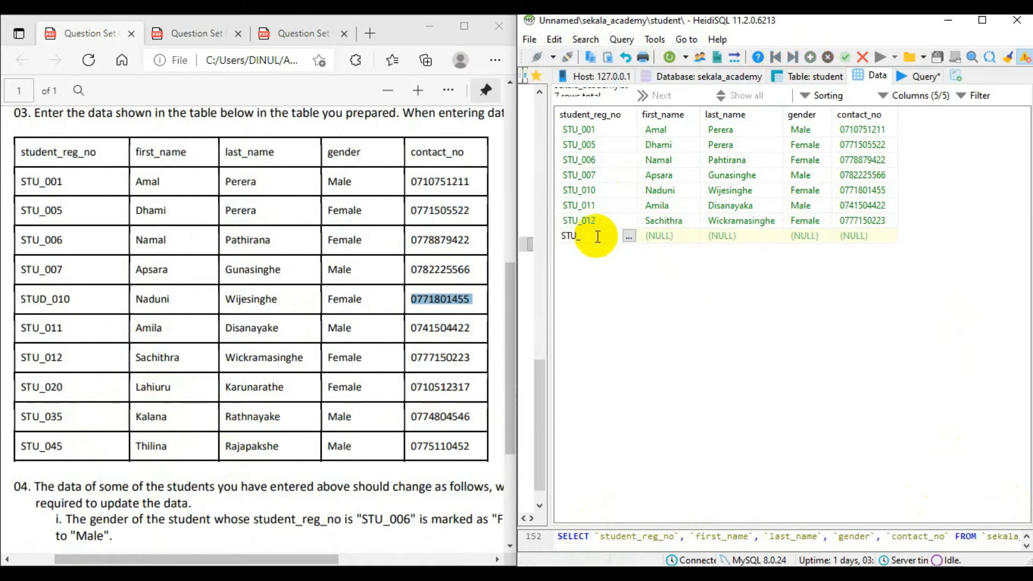
text(_020)
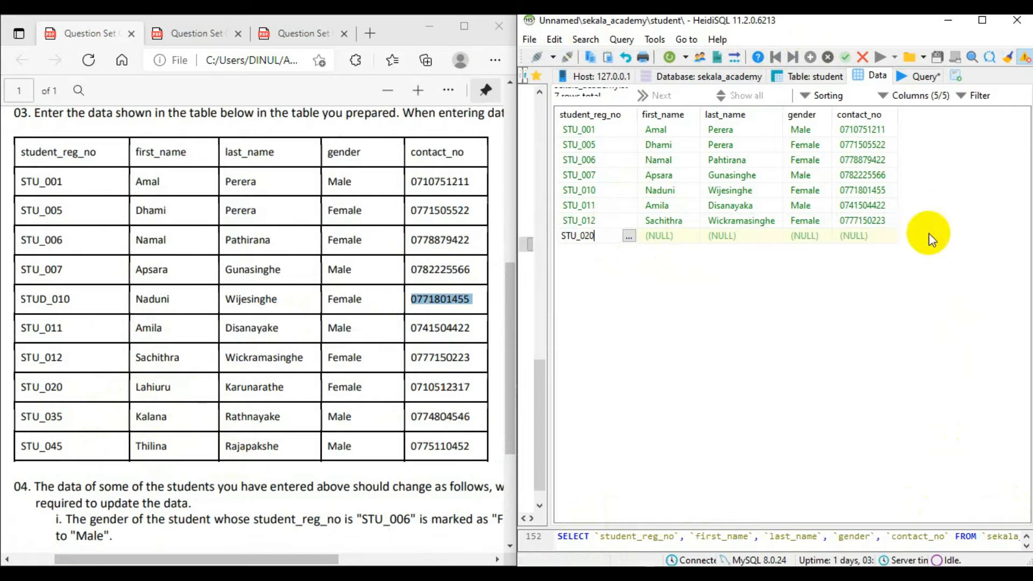
Enter the eighth student's first name and last name and set the gender to Female.
click(662, 237)
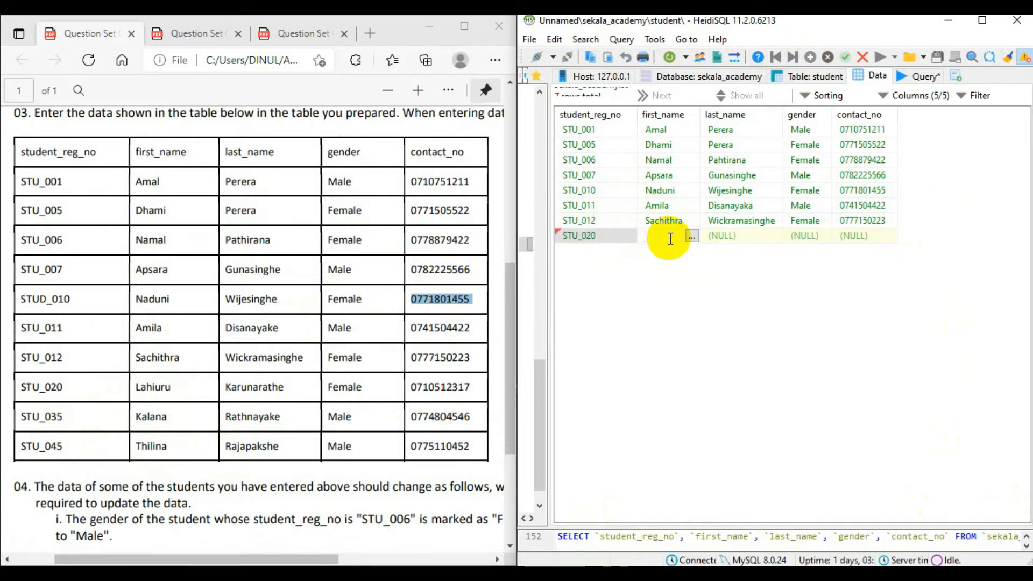
click(724, 235)
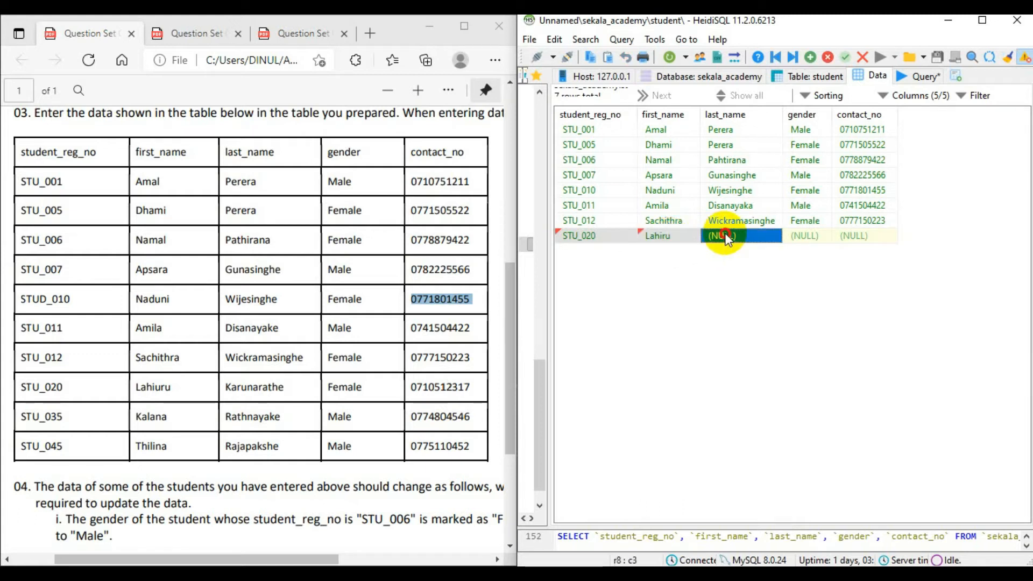
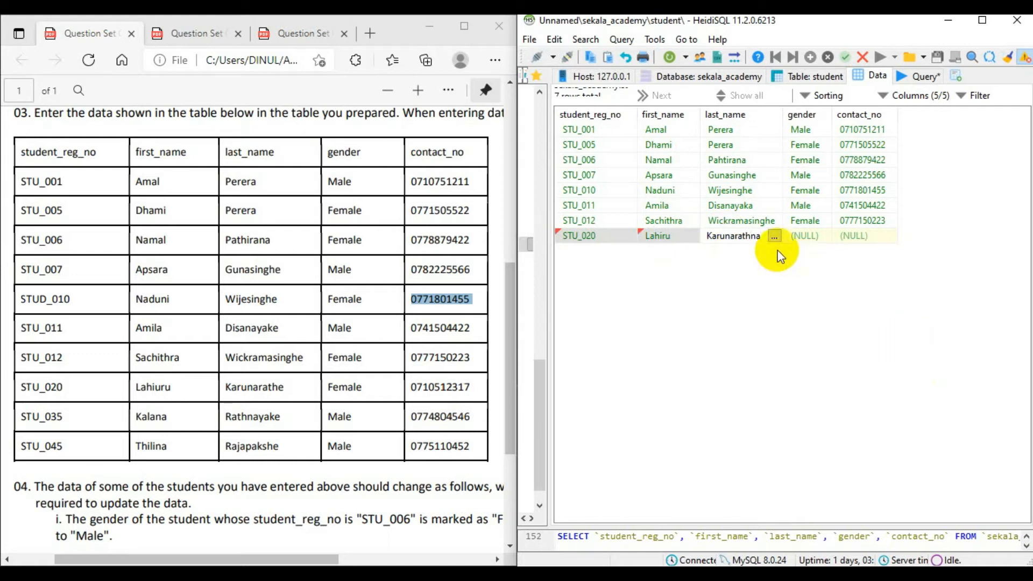
click(795, 236)
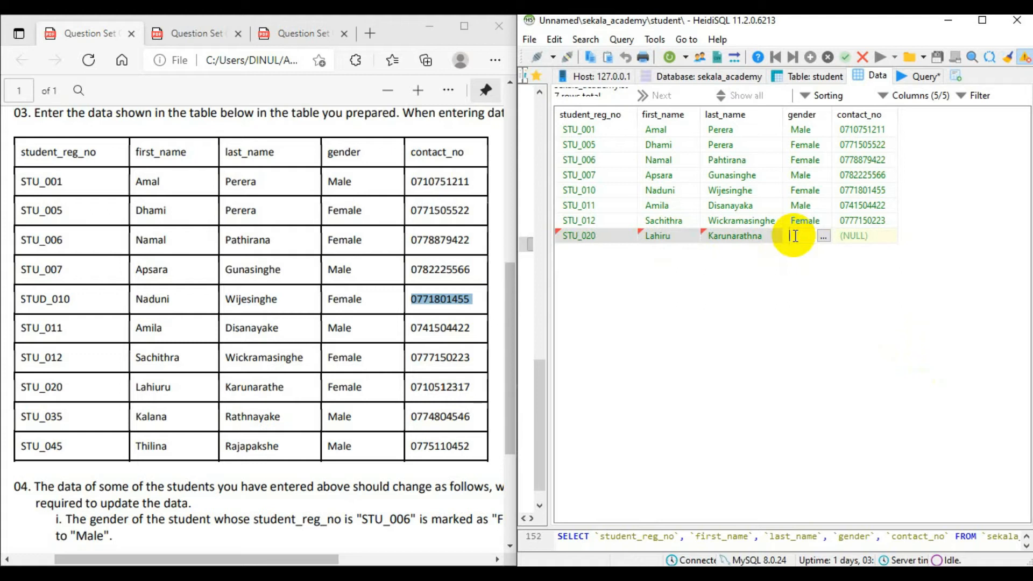
text(Female)
Try to enter the eighth student's contact number in contact_no and save the record.
click(875, 239)
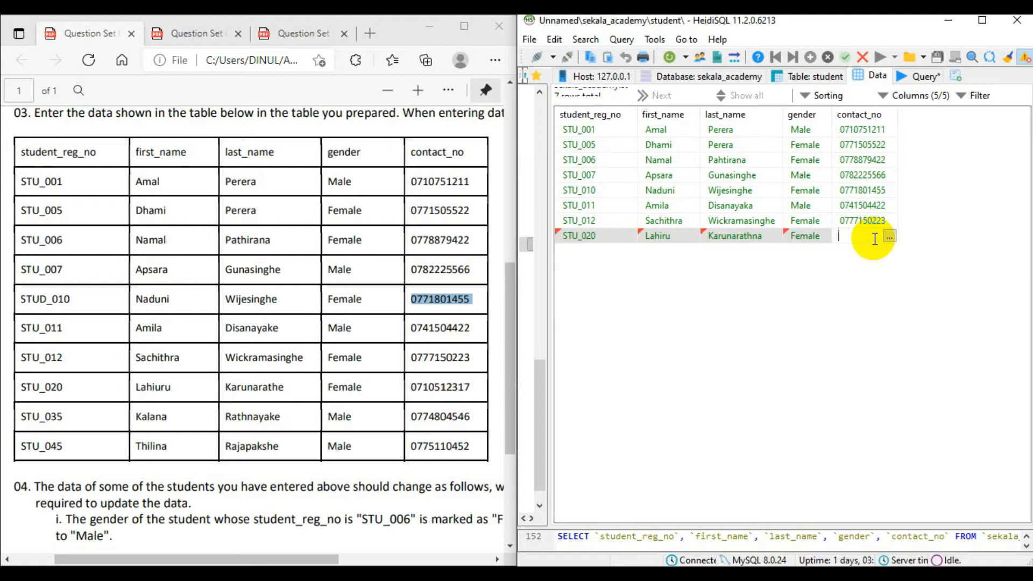
click(960, 289)
click(617, 288)
Replace the eighth student's contact_no with the contact number listed in the question sheet and save the record.
double_click(887, 237)
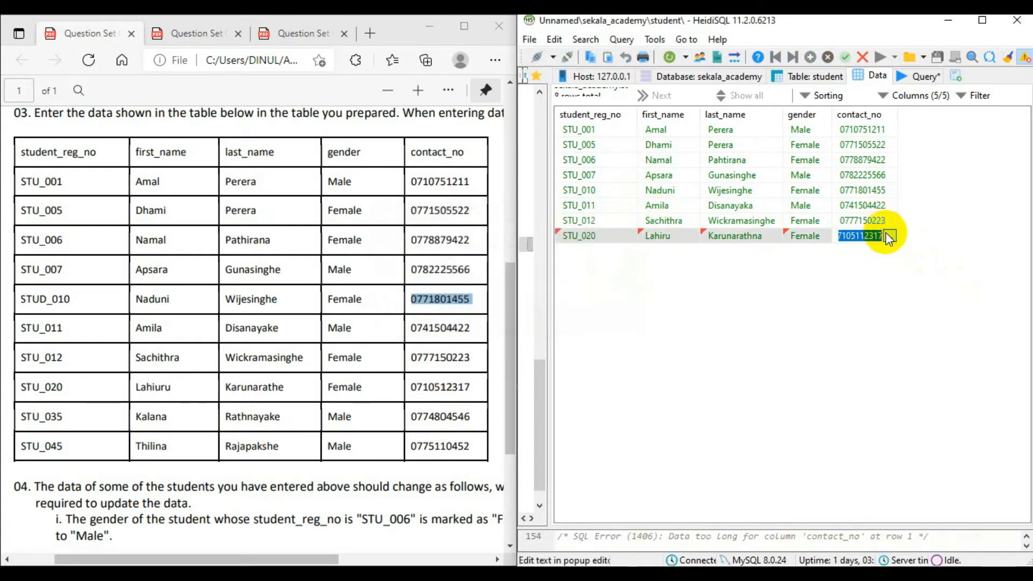
key(BackSpace)
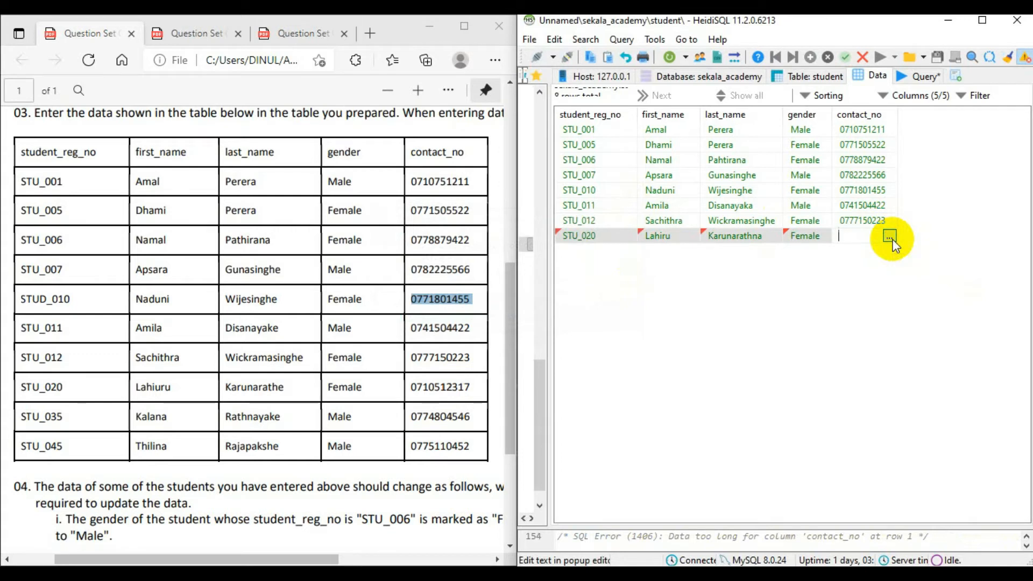
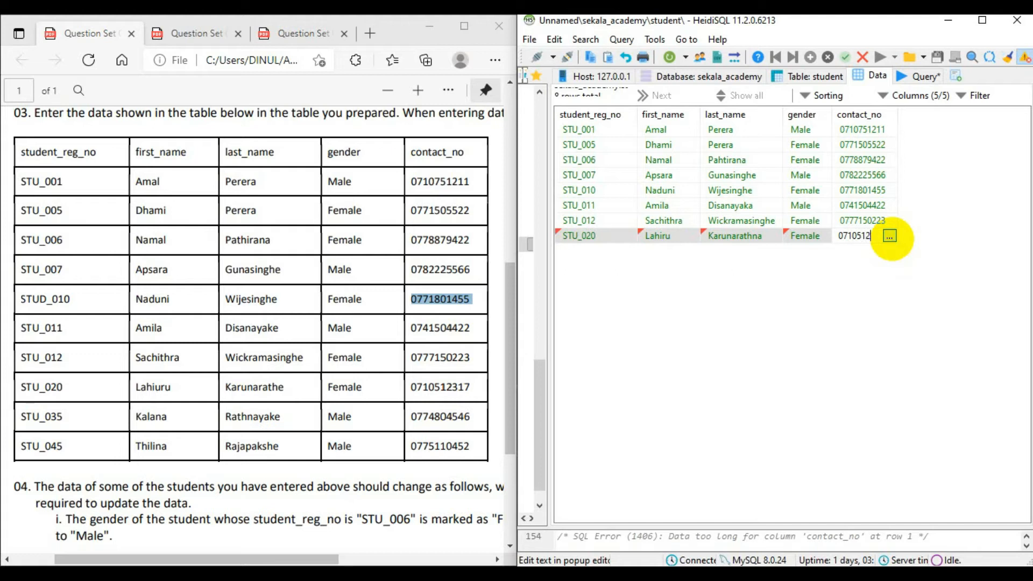
key(Return)
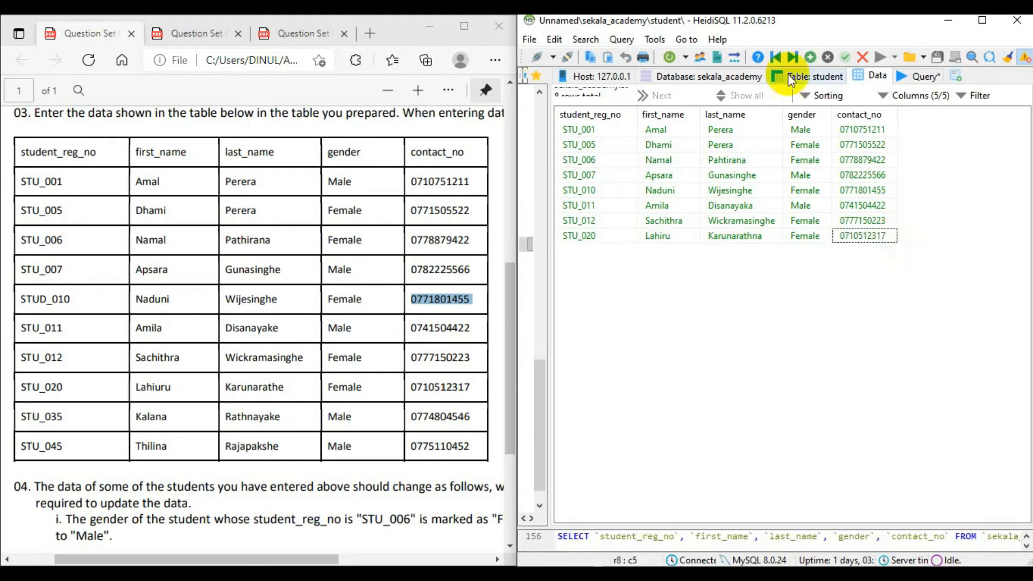
Insert a ninth row and enter the ninth listed student's registration number with the prefix STU_.
click(811, 57)
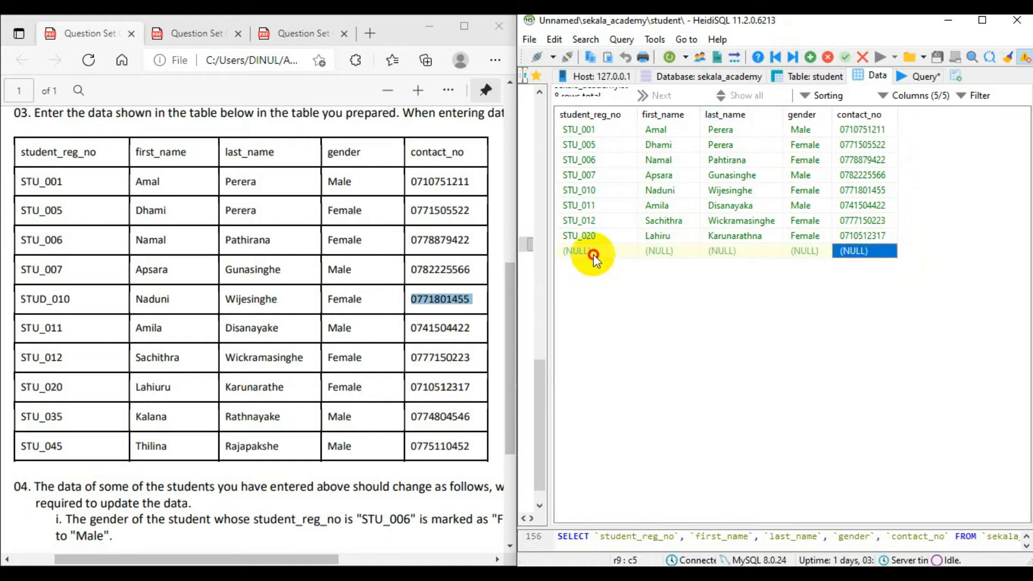
click(595, 253)
text(STU_0)
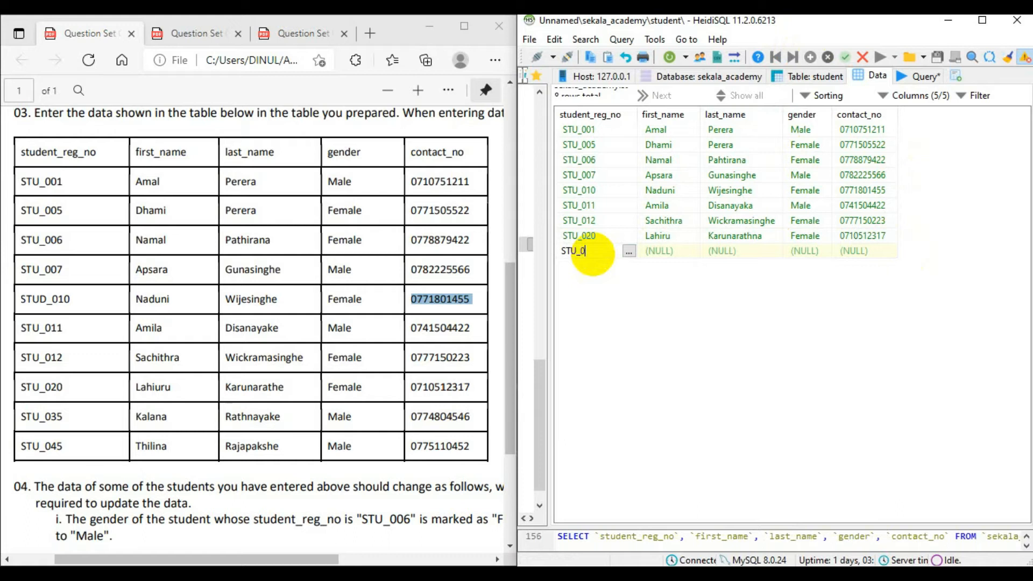
text(35)
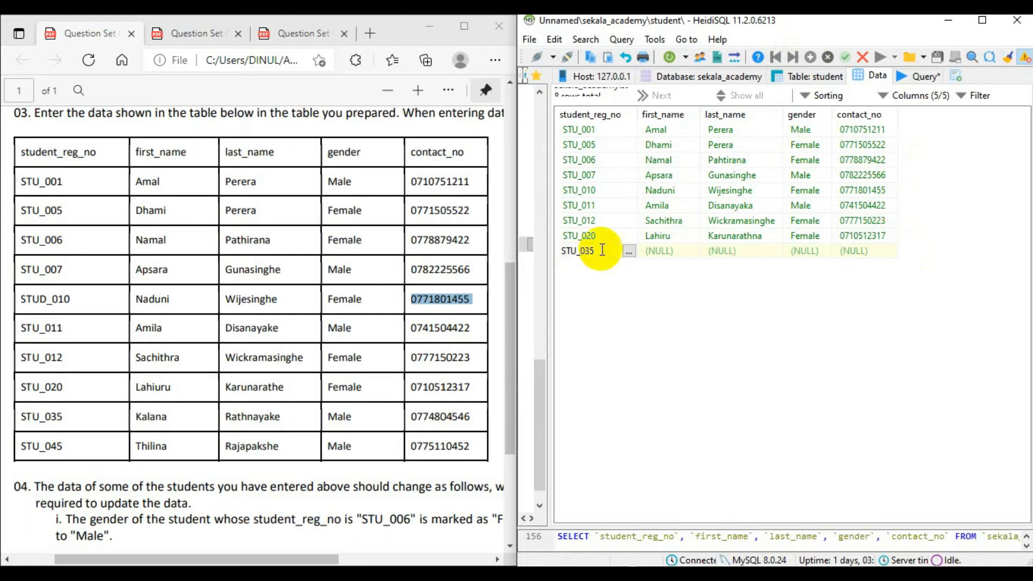
Enter the ninth student's first name and last name and set the gender to Male.
click(667, 253)
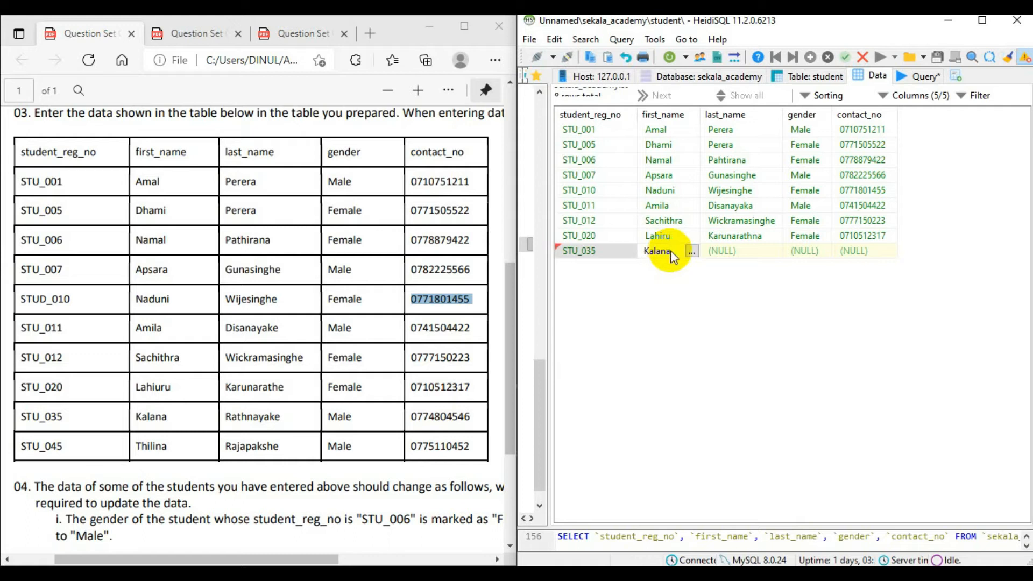
click(751, 249)
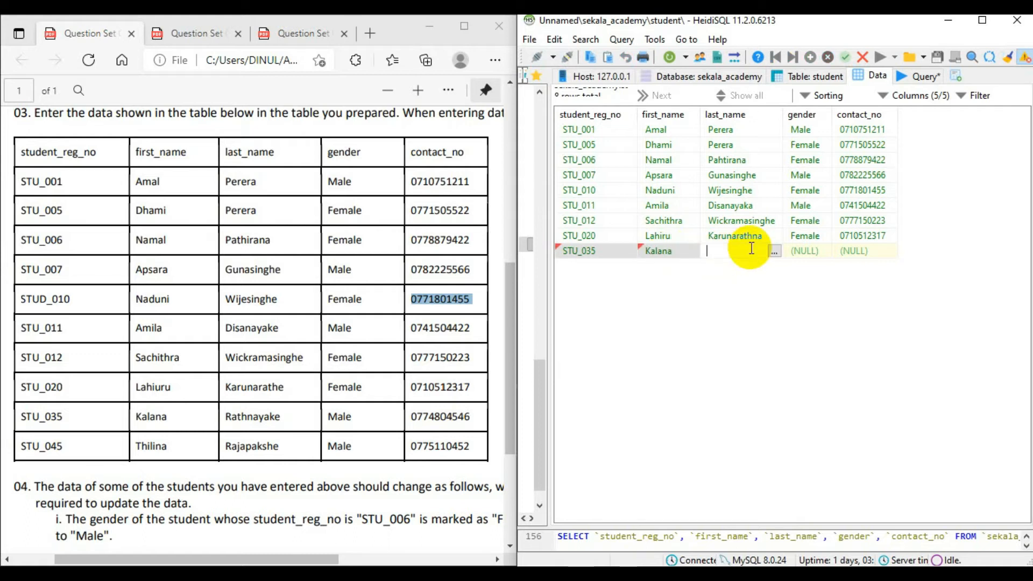
click(802, 251)
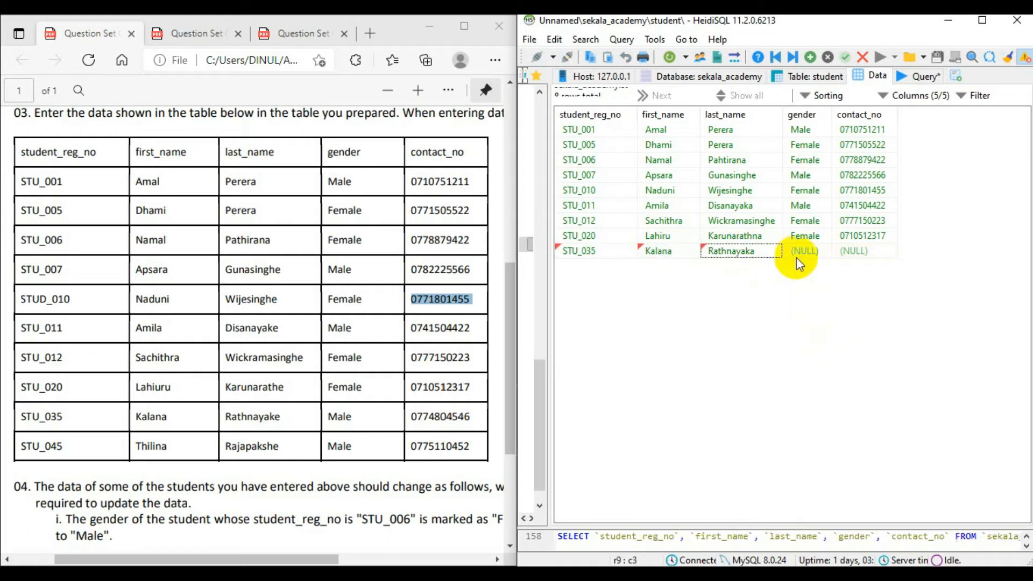
click(805, 252)
text(Male)
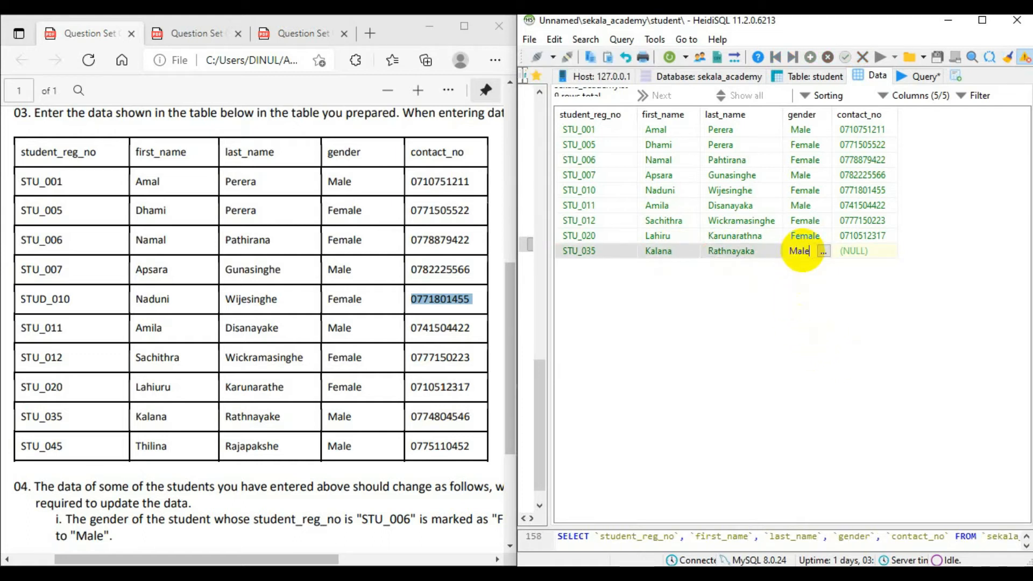
Enter the ninth student's listed contact number in contact_no and save the record.
click(854, 252)
click(857, 251)
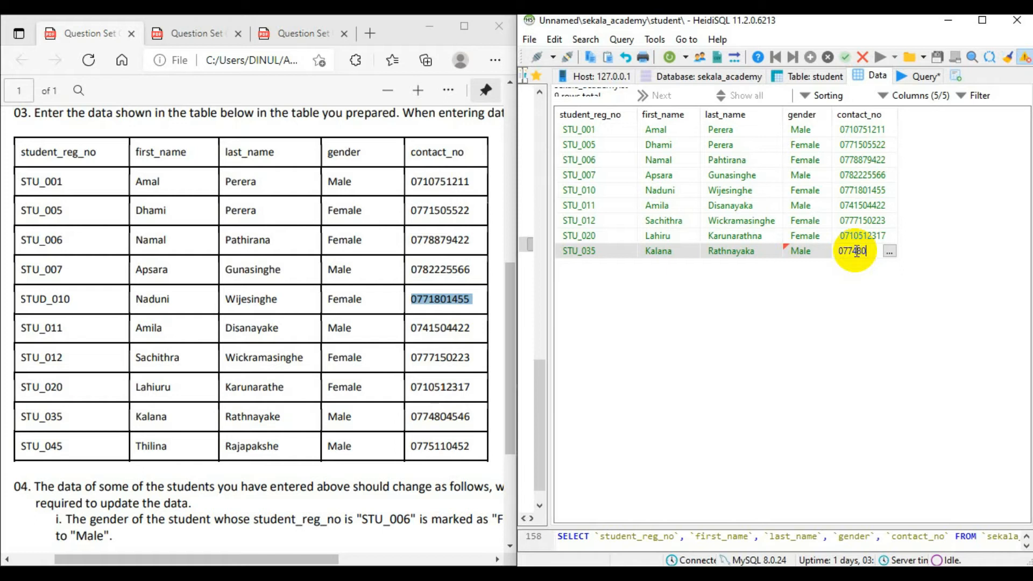
key(Return)
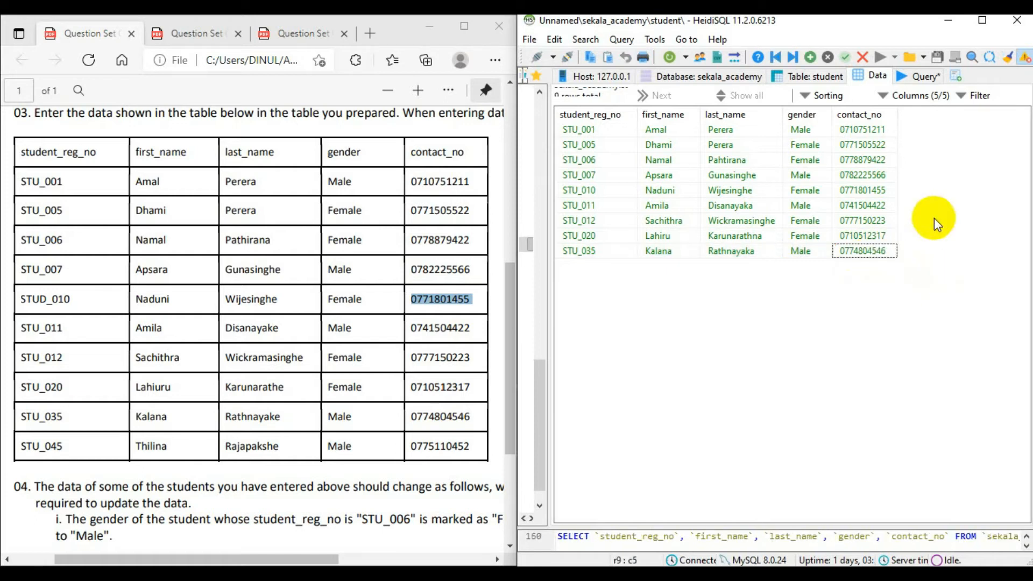
Insert a tenth row and enter the tenth listed student's registration number with the lowercase prefix stu_.
click(811, 57)
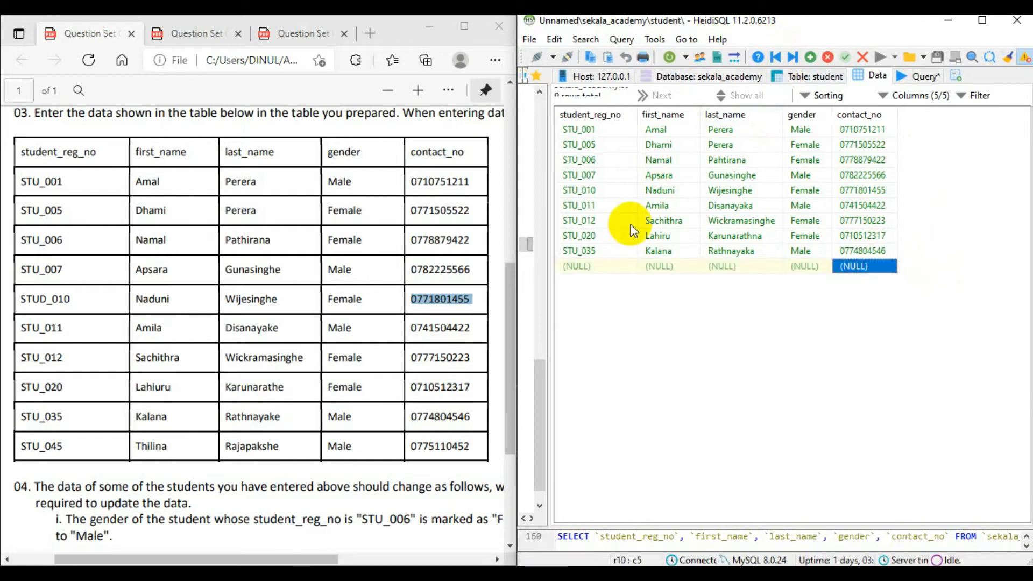
click(596, 267)
click(595, 268)
text(stu)
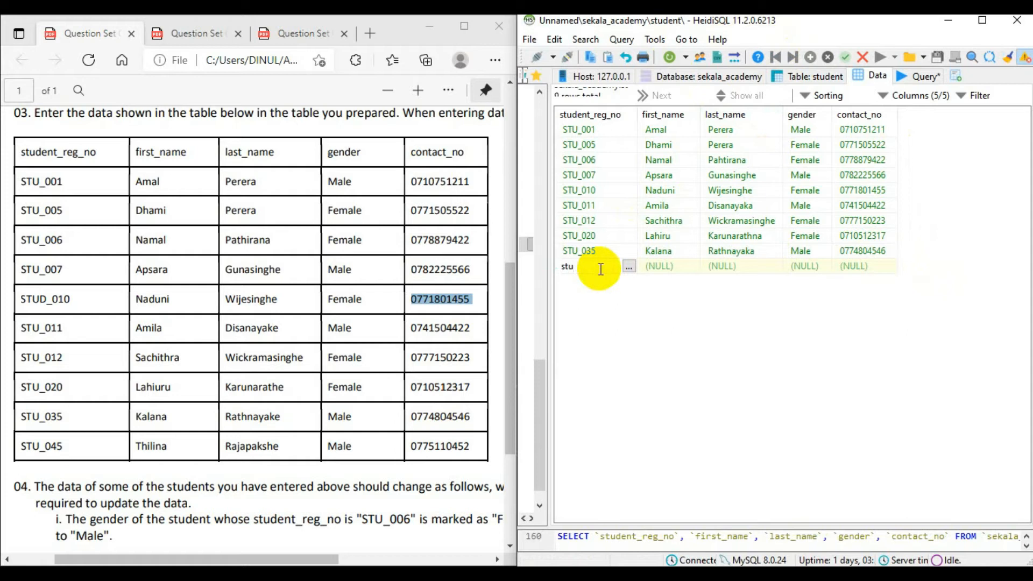
text(_045)
Enter the tenth student's first name and last name and set the gender to Male.
click(659, 267)
click(747, 262)
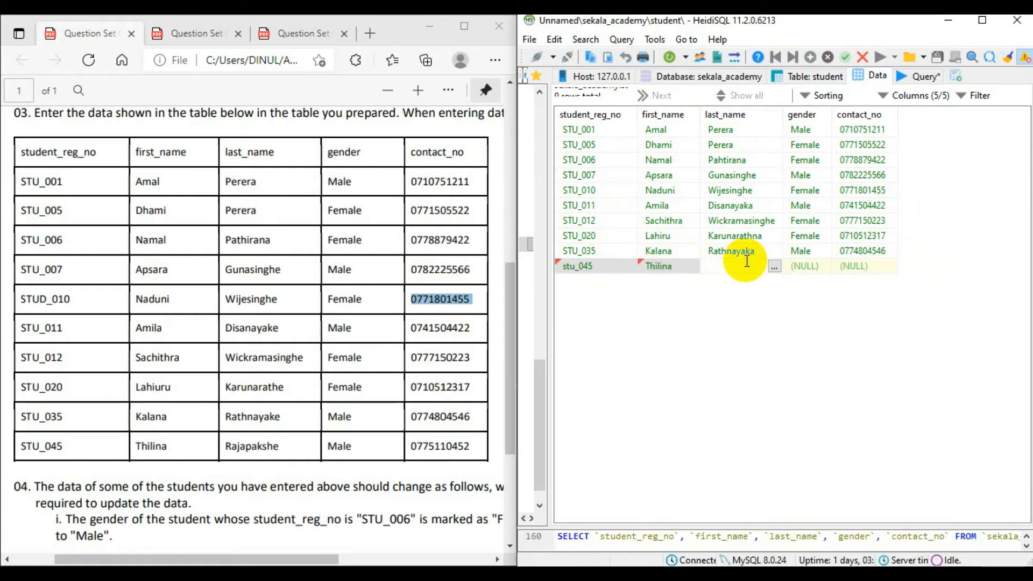
click(810, 263)
text(Male)
Enter the tenth student's listed contact number in contact_no and save the record.
click(860, 266)
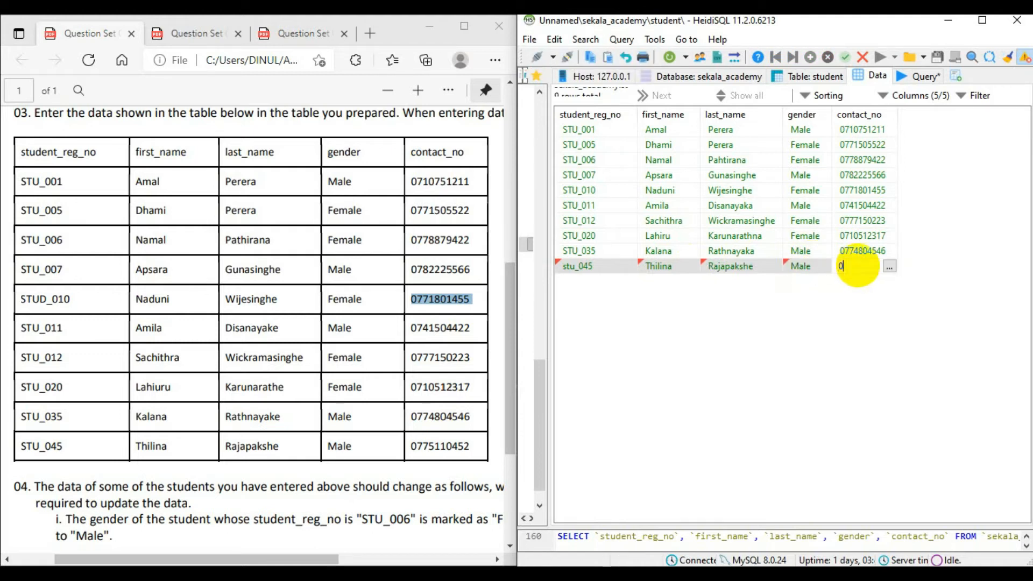
click(1016, 312)
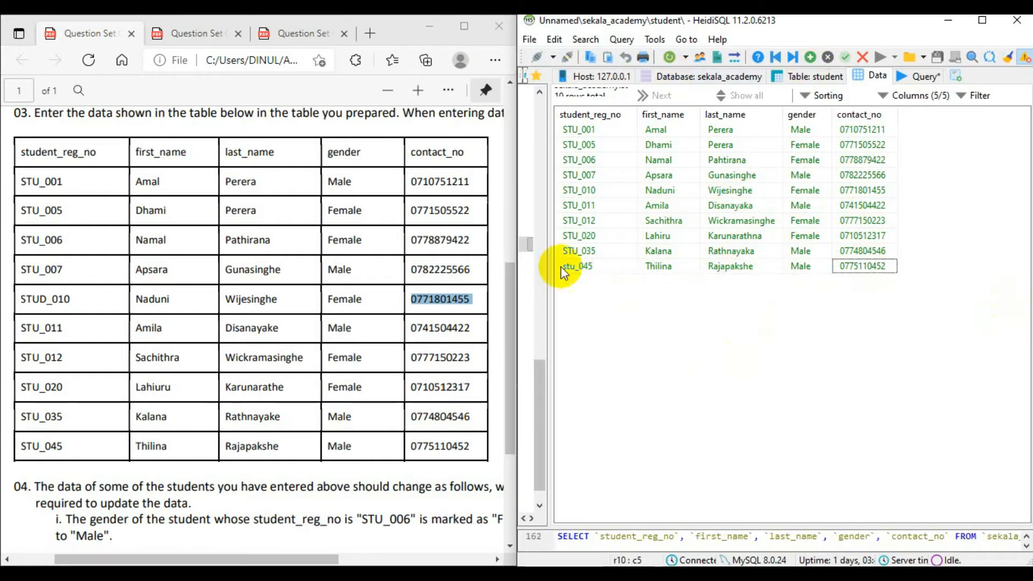
Change the prefix of the tenth student's registration number to uppercase STU and save the record.
double_click(574, 268)
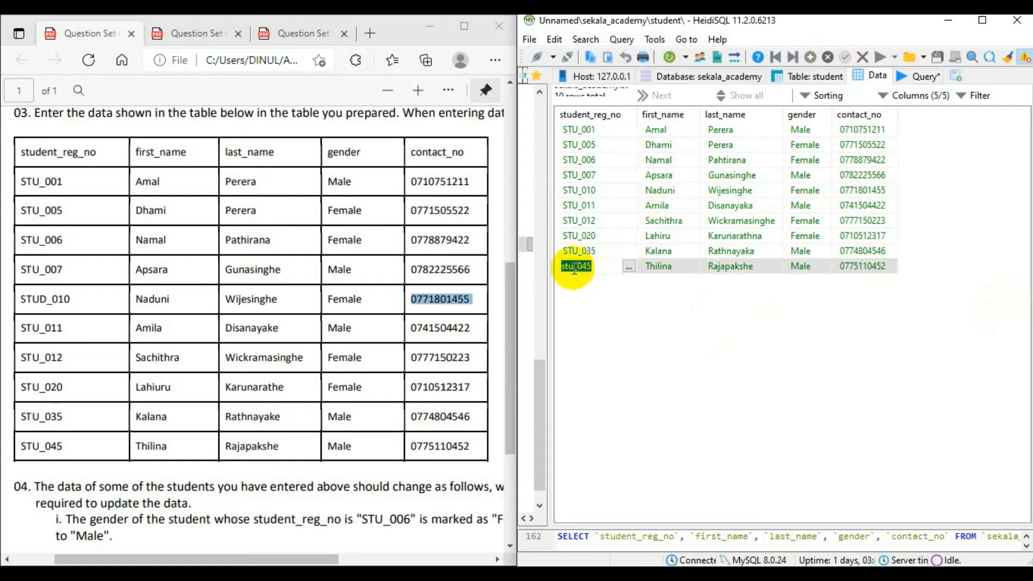
click(575, 268)
key(BackSpace)
key(BackSpace)
key(BackSpace)
text(STU)
click(760, 327)
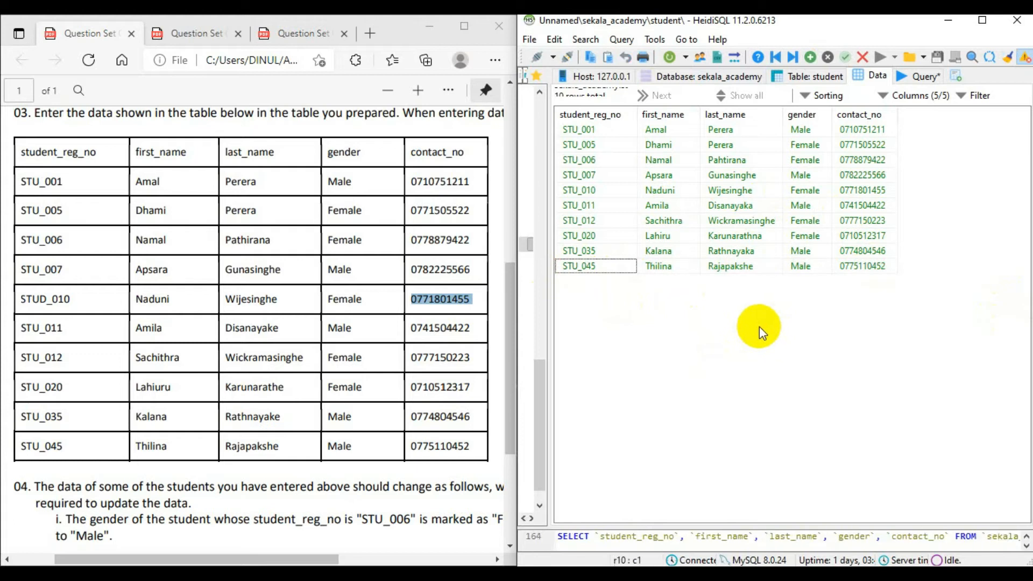
Enlarge the Question Set 06 PDF and read the three update tasks of question 04 against the student table of question 03.
scroll(446, 328, down, 4)
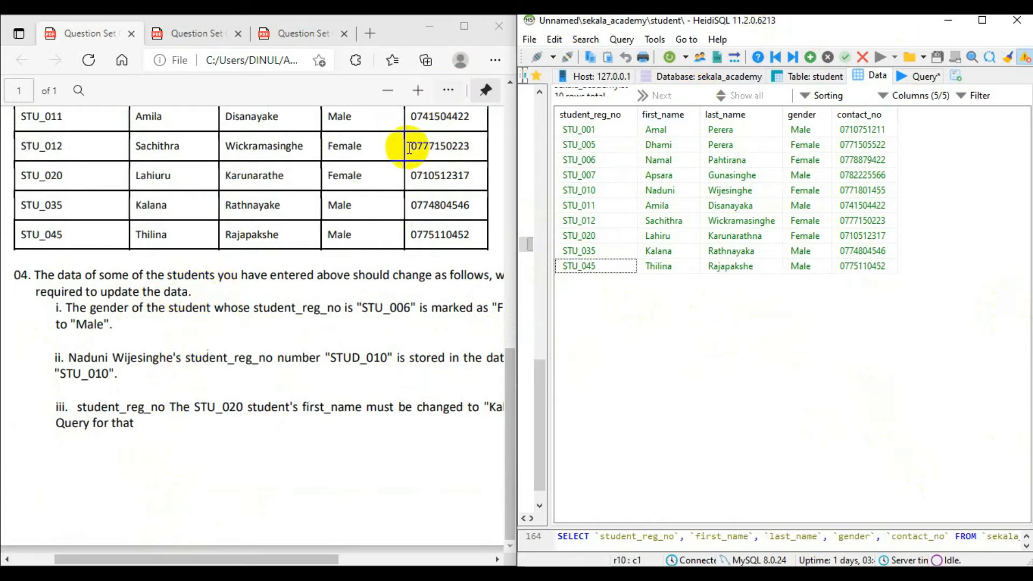
drag(196, 559, 290, 557)
key(ctrl+minus)
scroll(287, 553, up, 1)
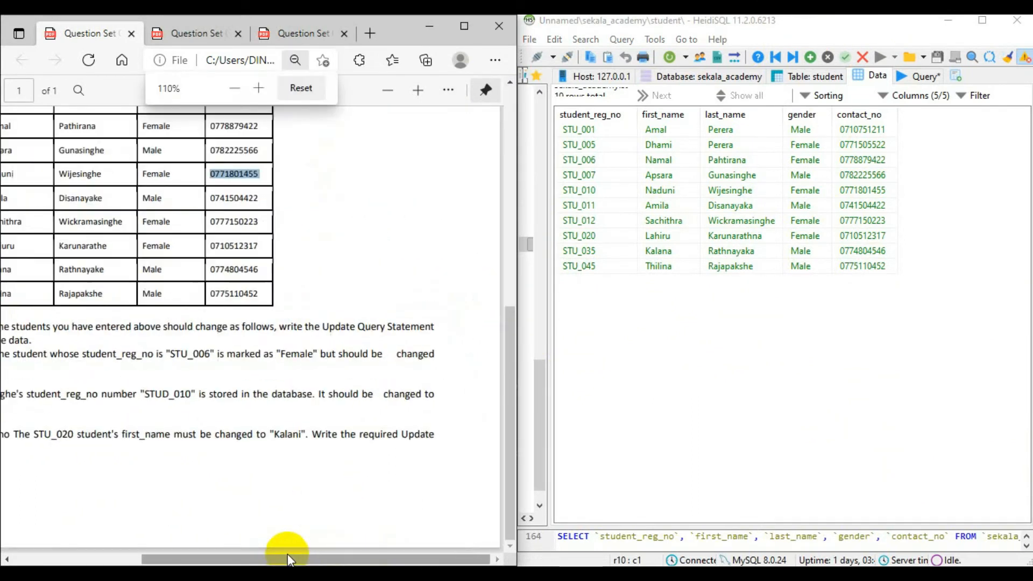
drag(297, 558, 235, 560)
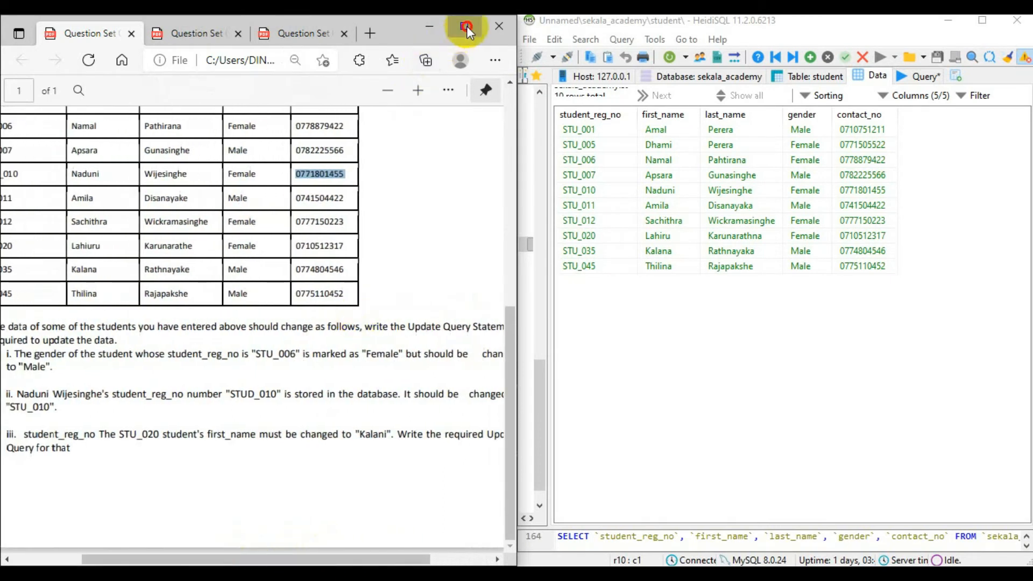
click(465, 26)
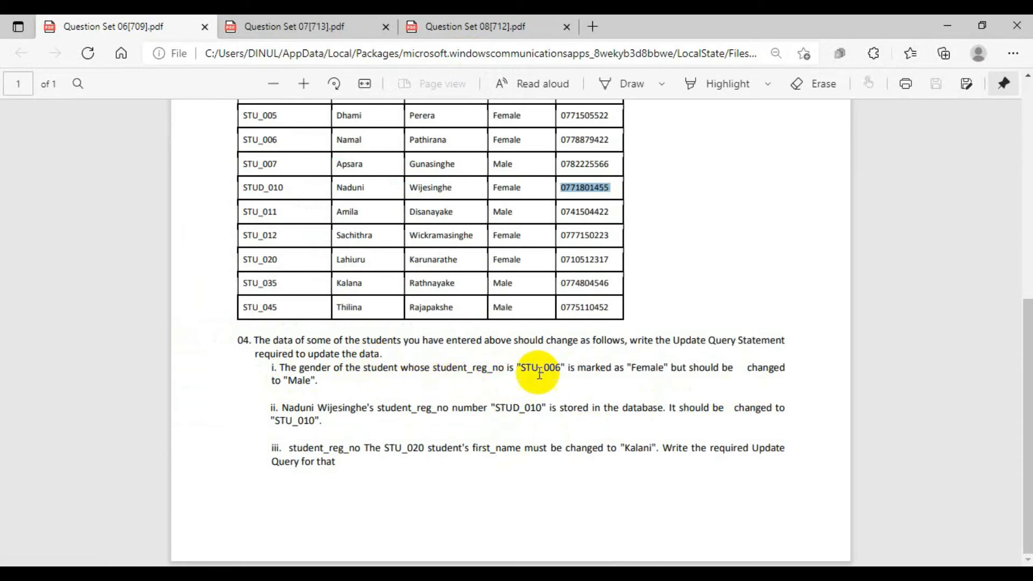
scroll(546, 370, up, 4)
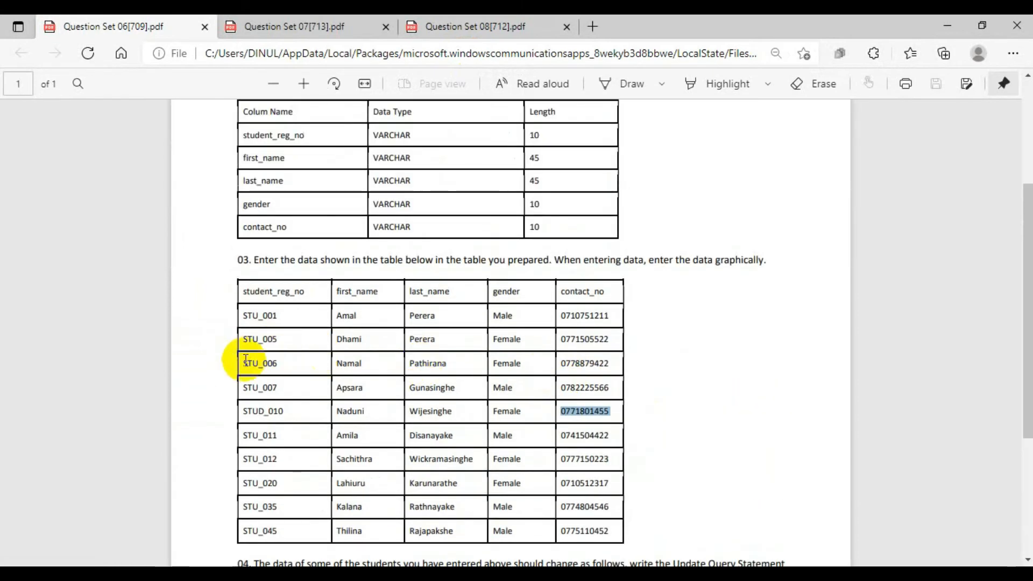
drag(243, 363, 614, 365)
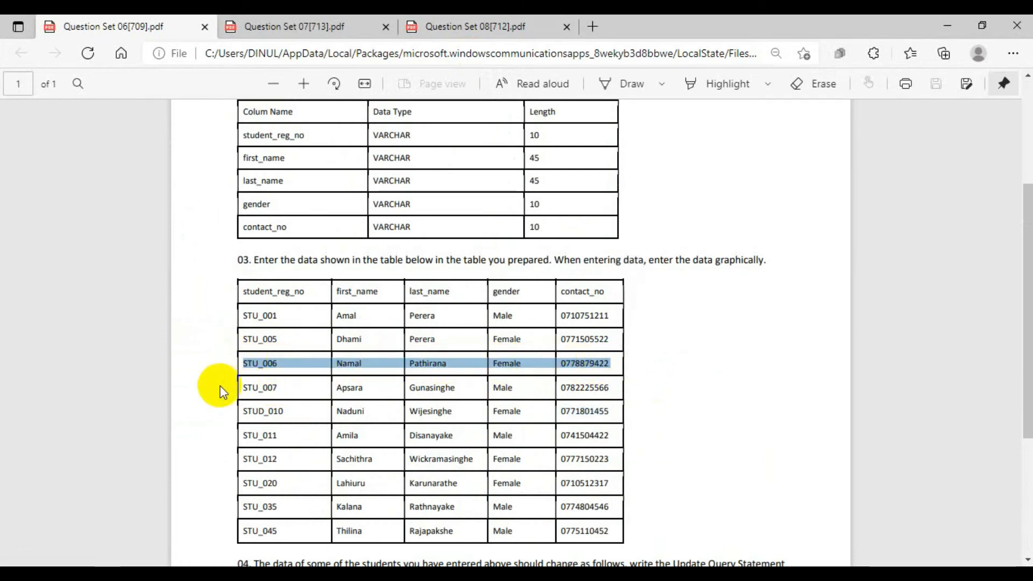
scroll(382, 364, down, 4)
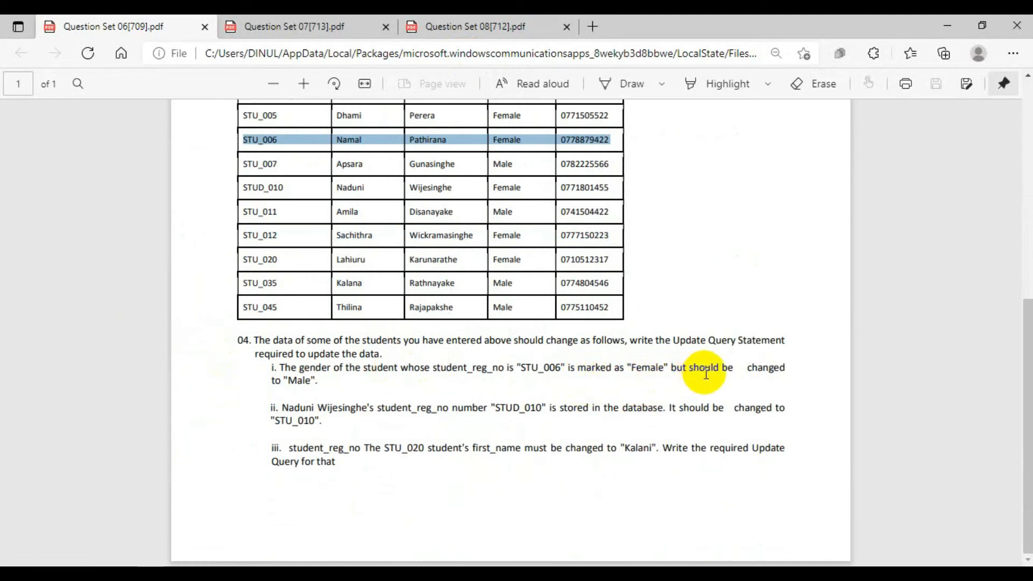
scroll(486, 315, up, 3)
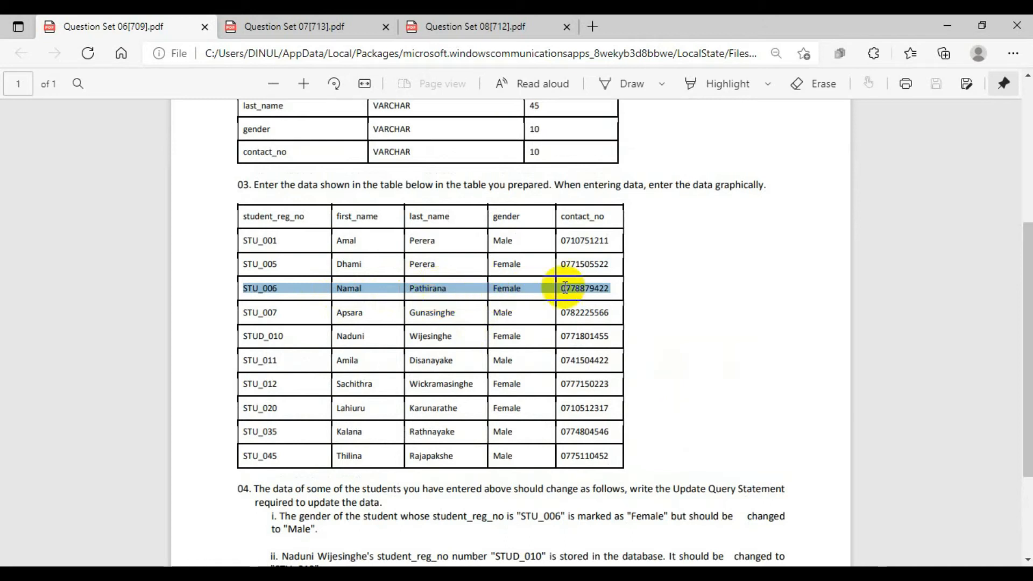
scroll(565, 287, down, 2)
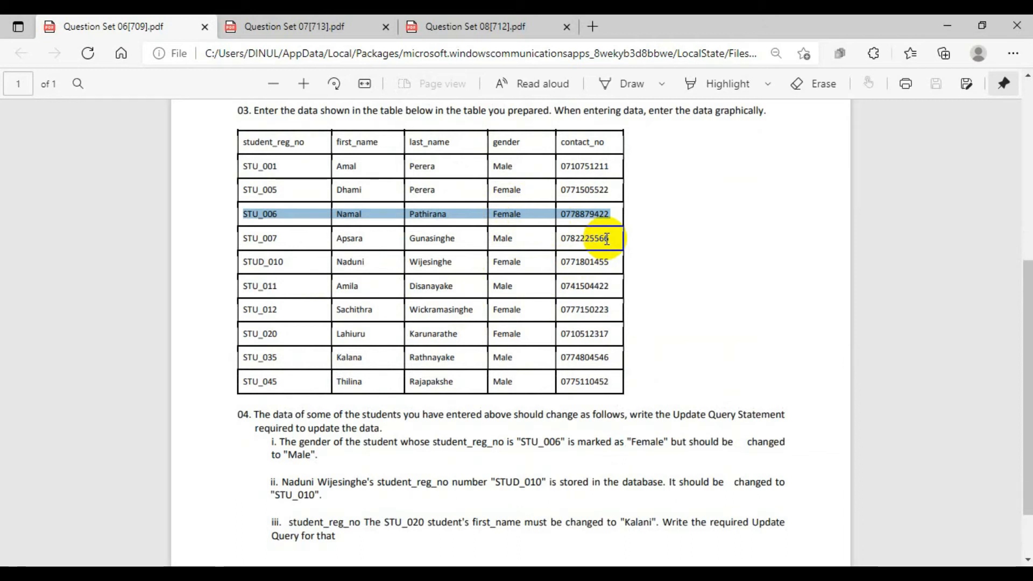
scroll(607, 253, down, 2)
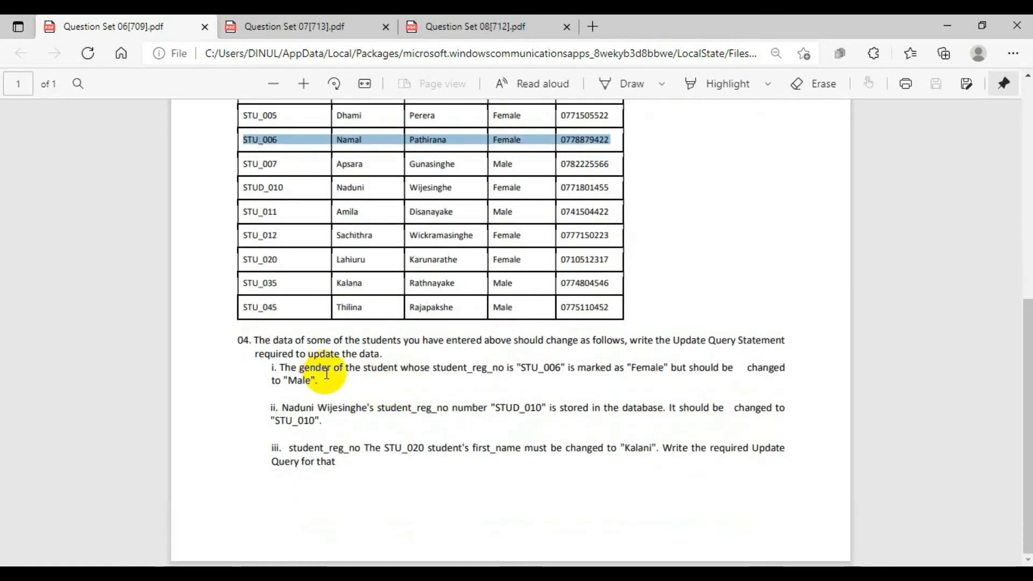
drag(269, 373, 295, 371)
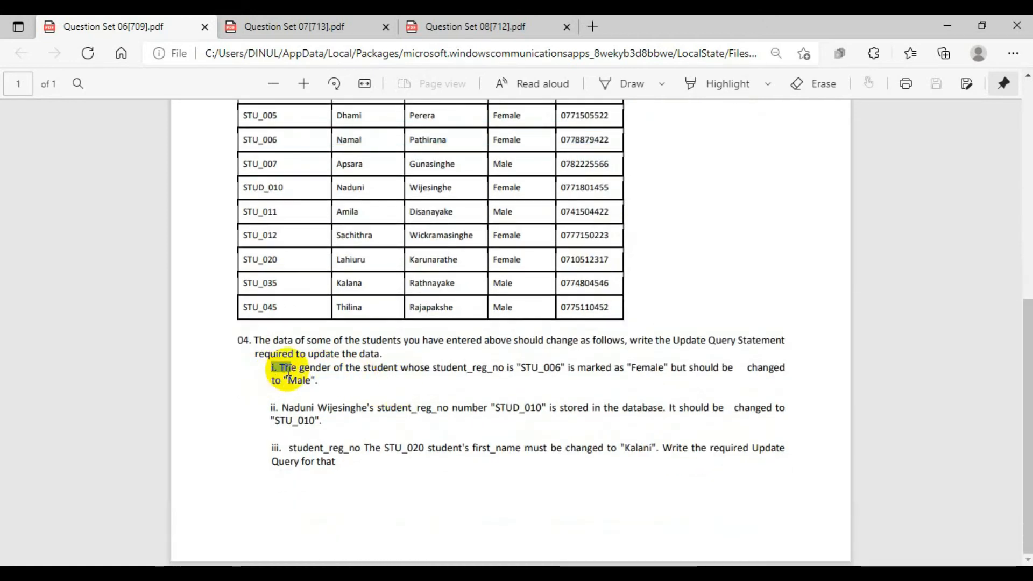
Switch to HeidiSQL, maximize its window and clear the old SELECT statement from the query editor.
click(946, 27)
drag(872, 18, 641, 24)
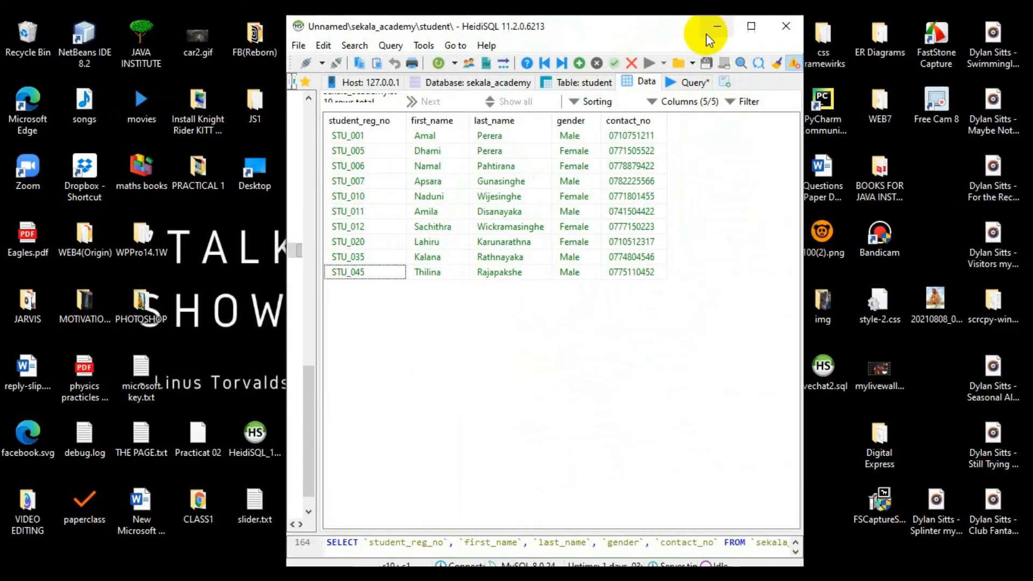
click(753, 27)
click(401, 75)
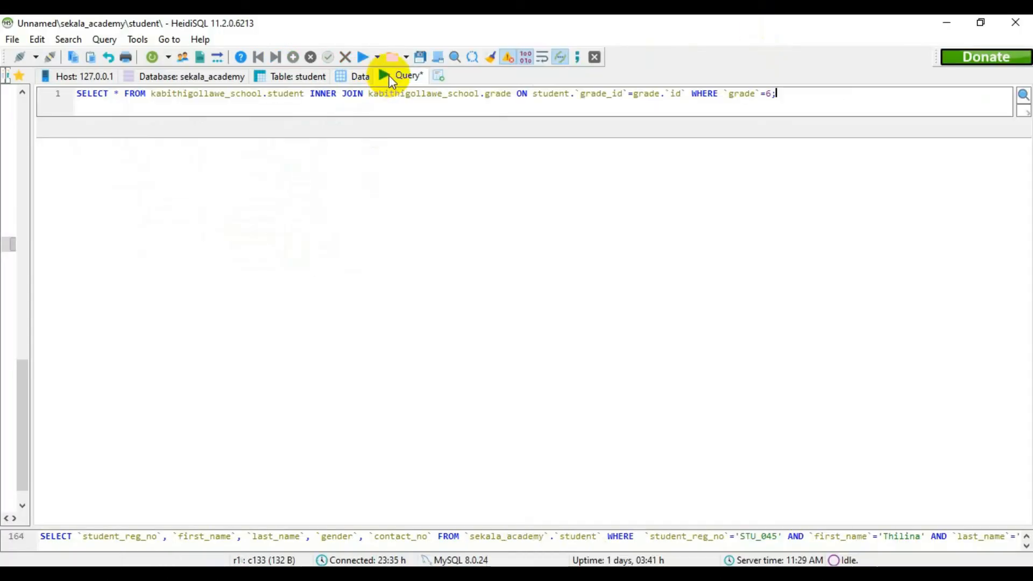
triple_click(592, 94)
key(BackSpace)
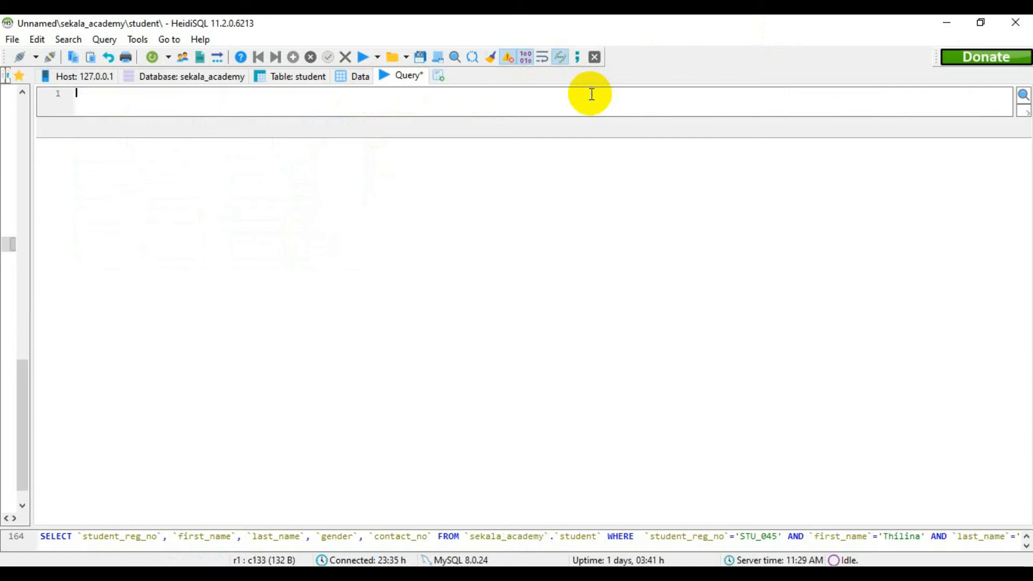
Check the student table's data, then start the query with UPDATE sekala_academy.student.
click(342, 74)
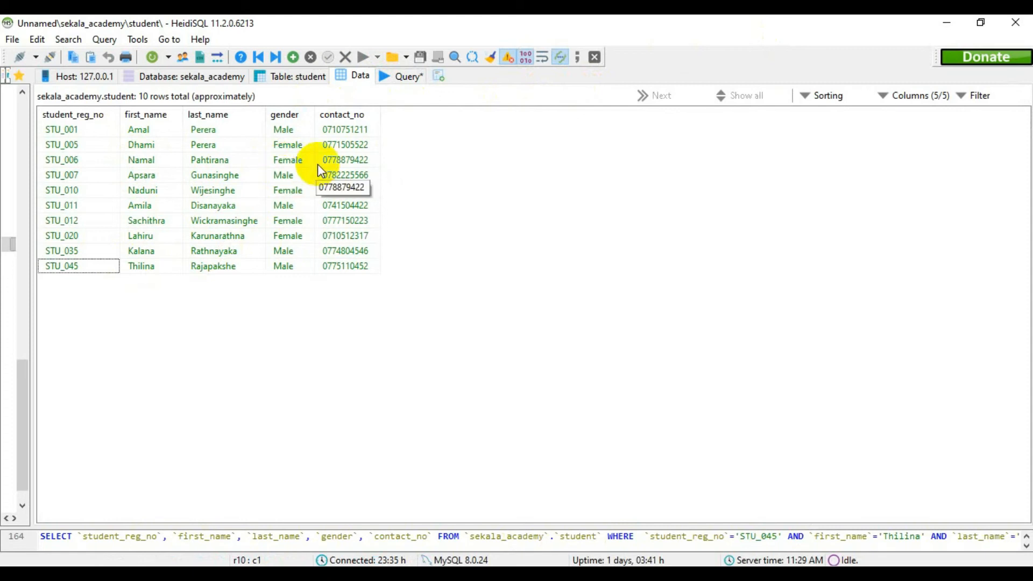
click(399, 82)
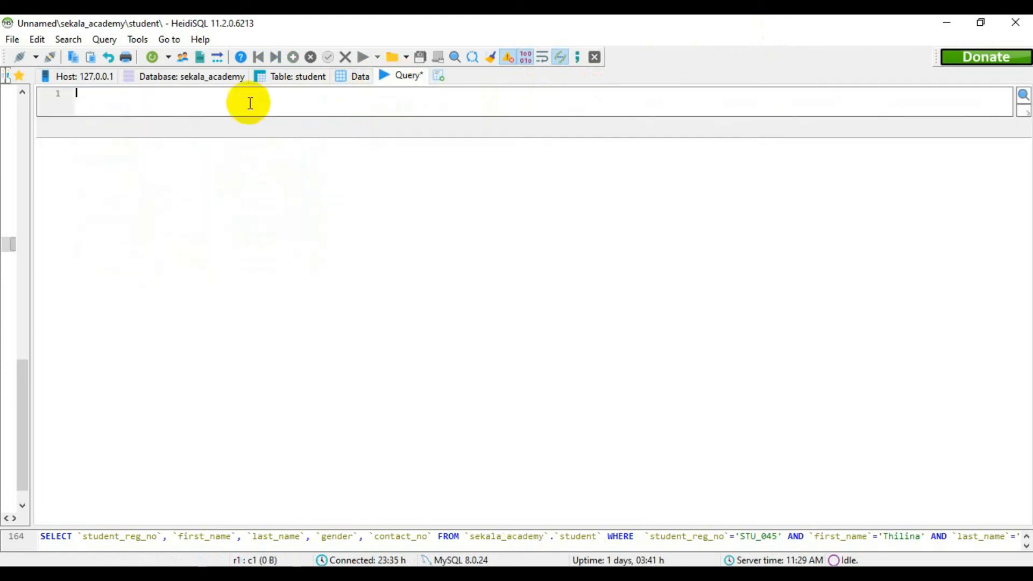
text(UPDATE se)
text(kala)
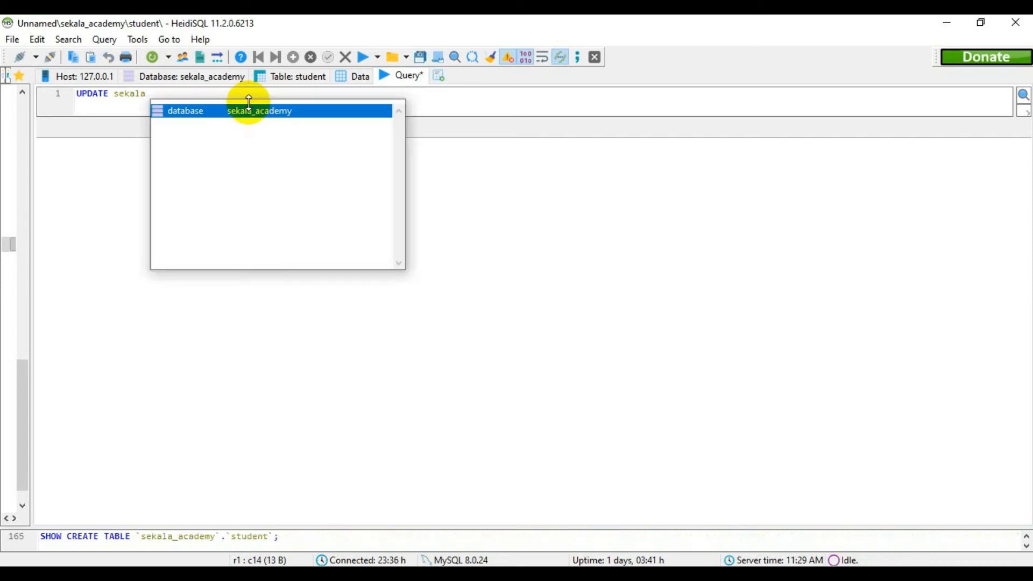
key(Return)
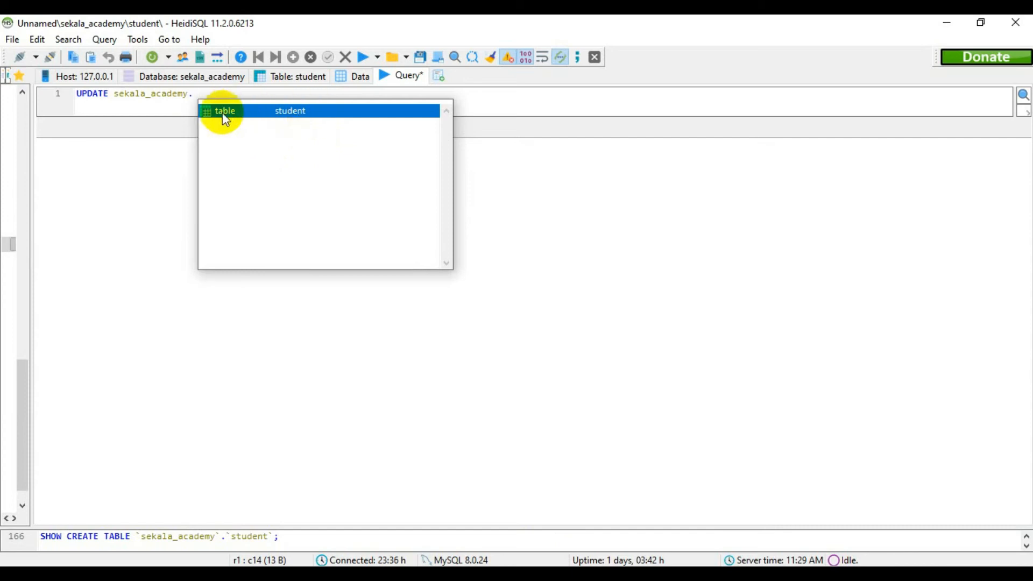
click(278, 112)
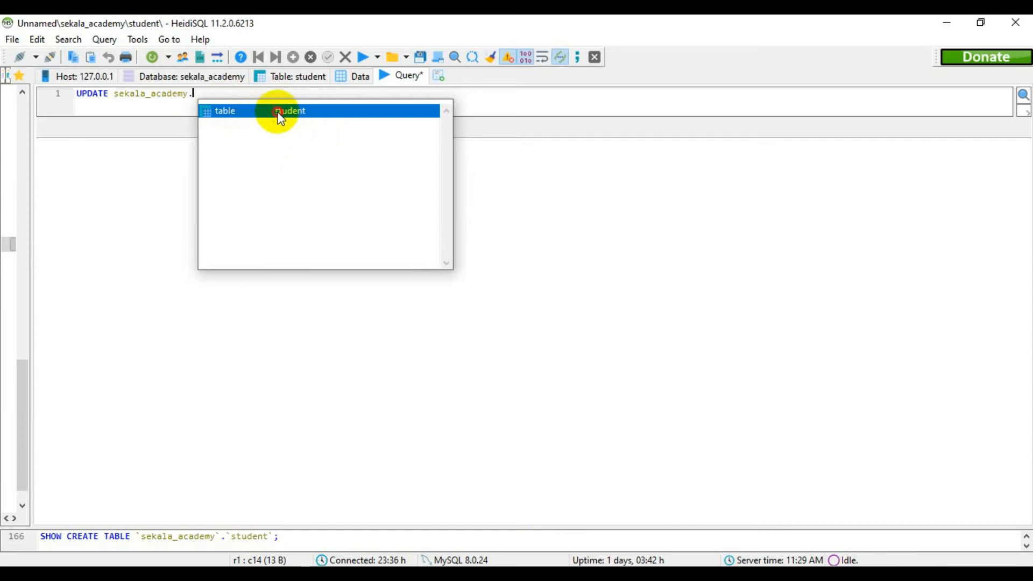
double_click(324, 112)
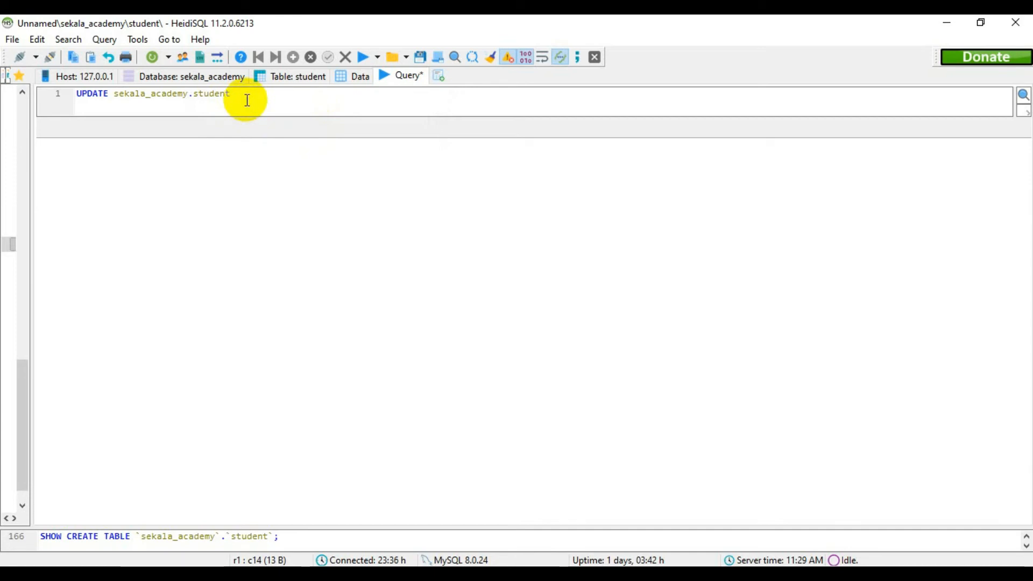
Extend the update query with SET `gender`='Male' WHERE and an empty pair of backticks for the condition column.
text(SET ``)
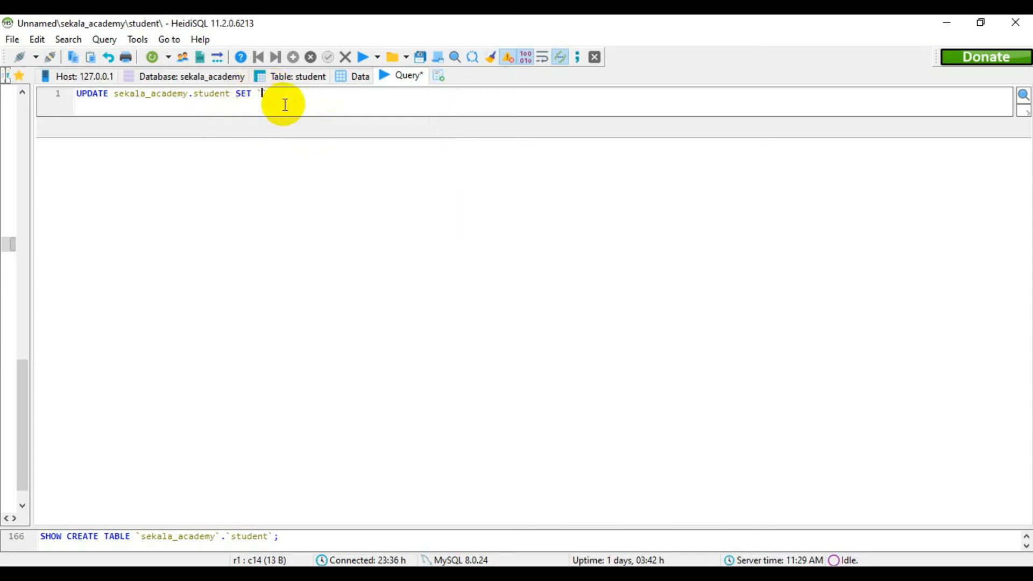
text(gender)
text(='Male)
text( WHERE )
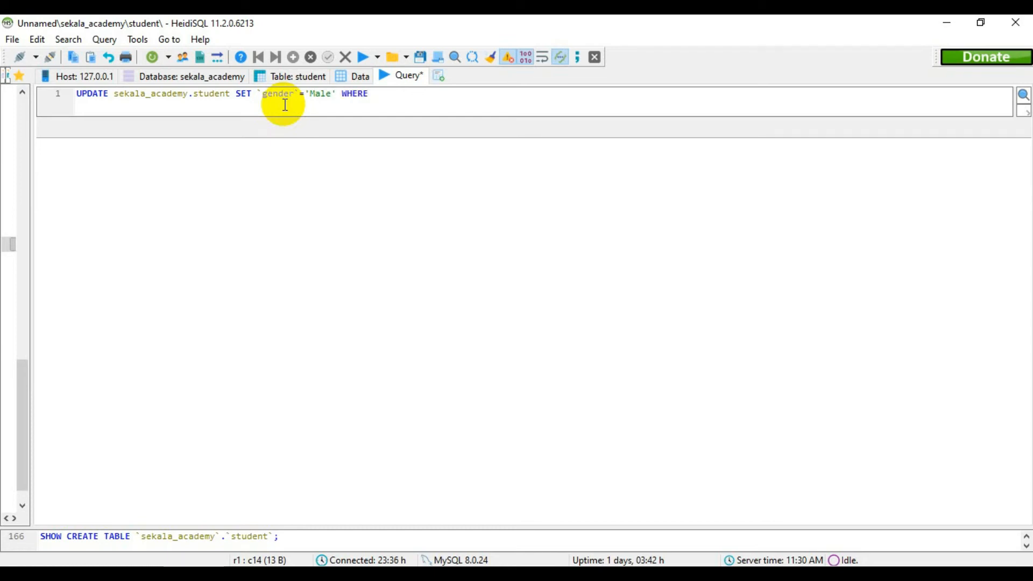
text(``)
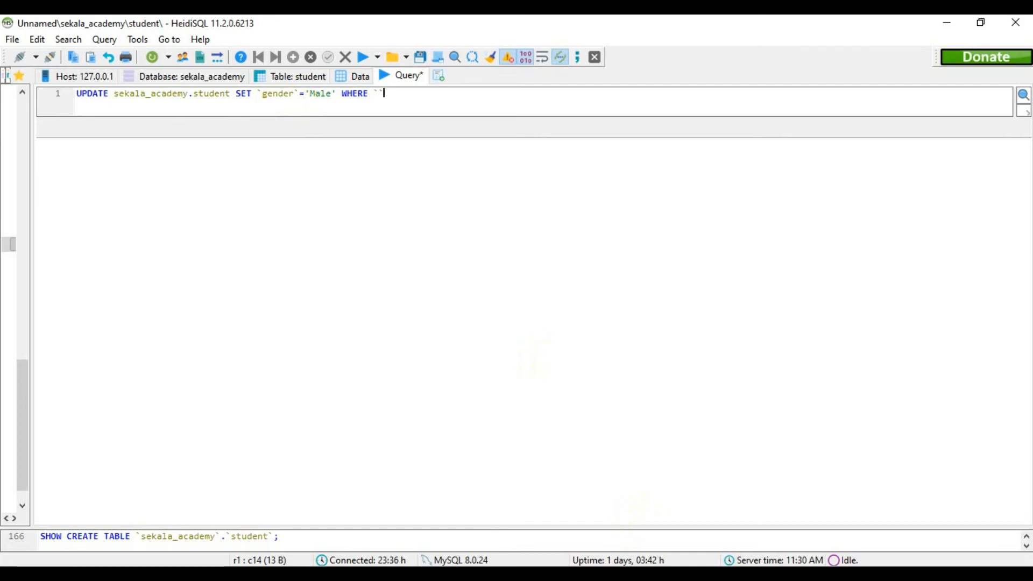
Switch to the Question Set 06 PDF, compare question 04 with the student table, and select the registration number in task i.
key(alt+Tab)
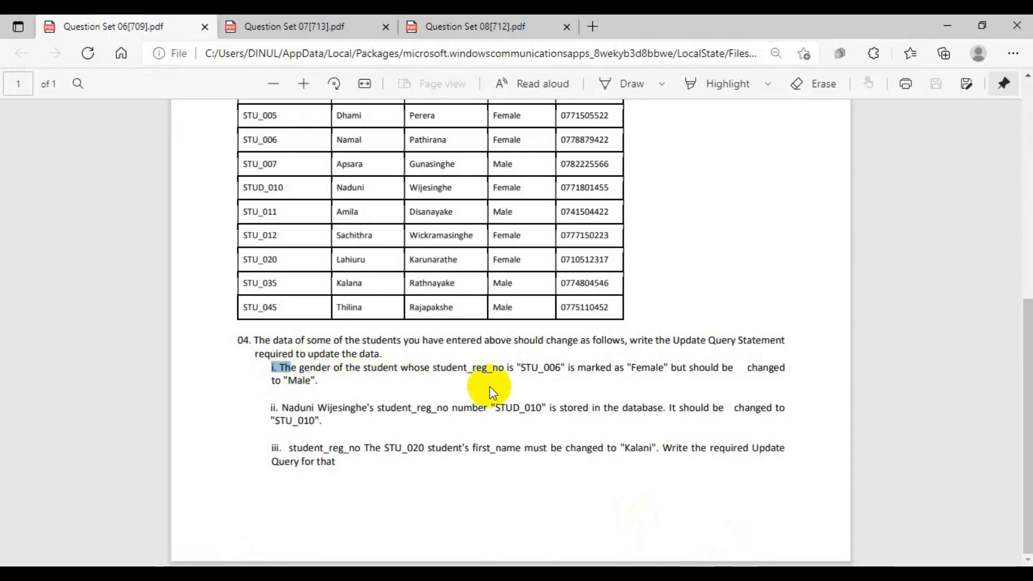
scroll(307, 173, up, 3)
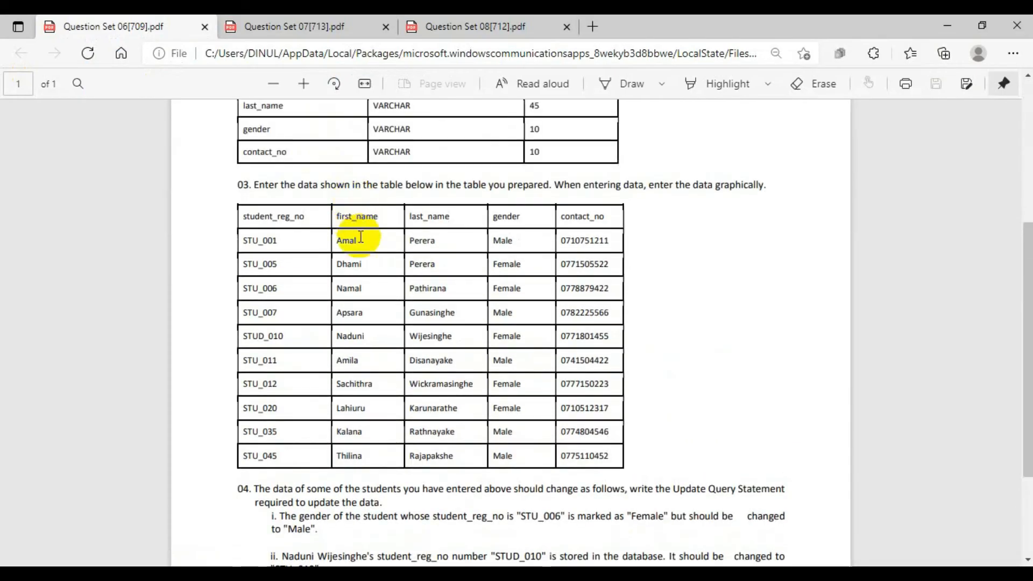
scroll(445, 293, down, 3)
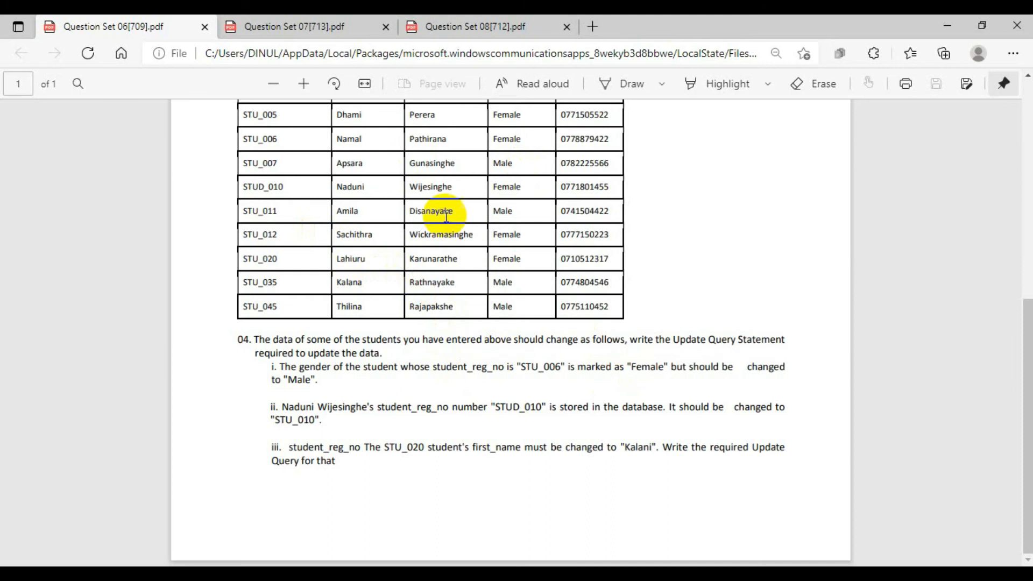
scroll(378, 198, up, 4)
scroll(346, 346, down, 3)
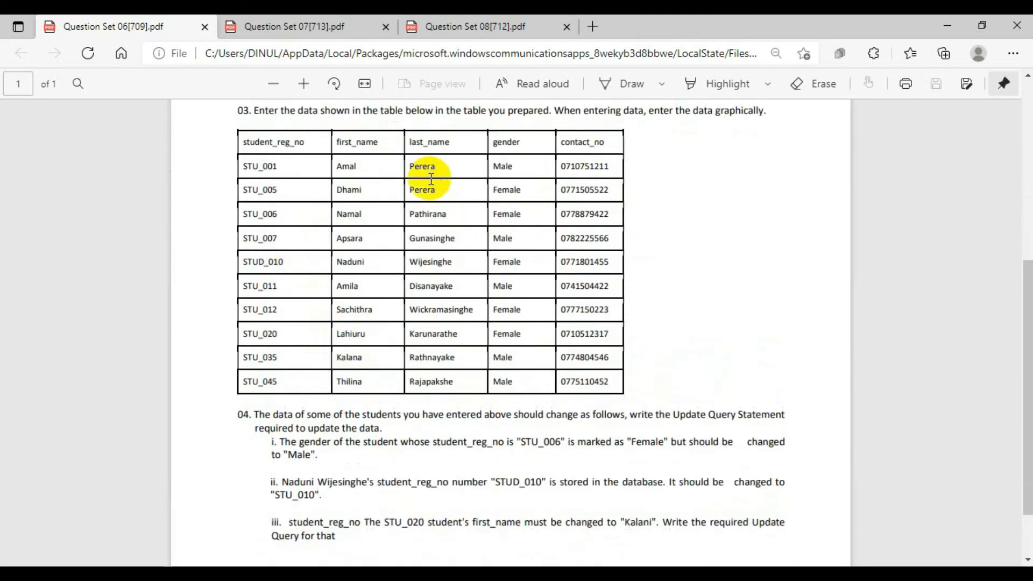
scroll(521, 214, down, 2)
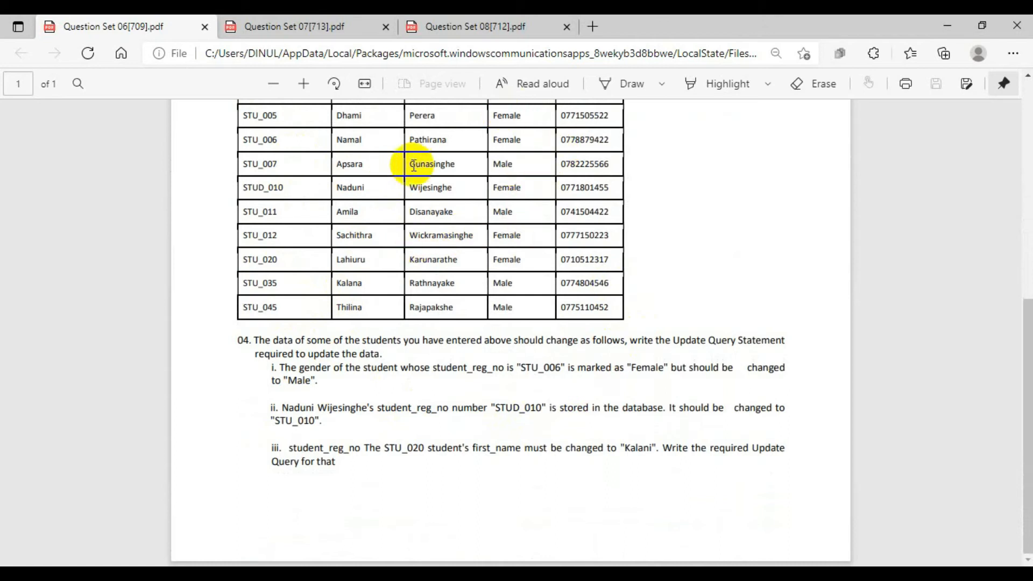
click(520, 371)
drag(520, 371, 565, 369)
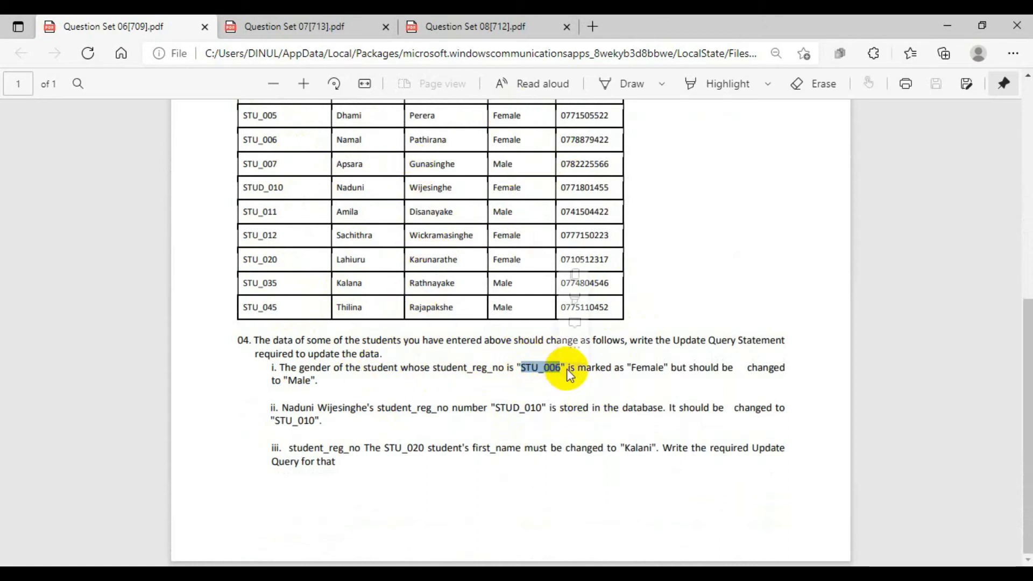
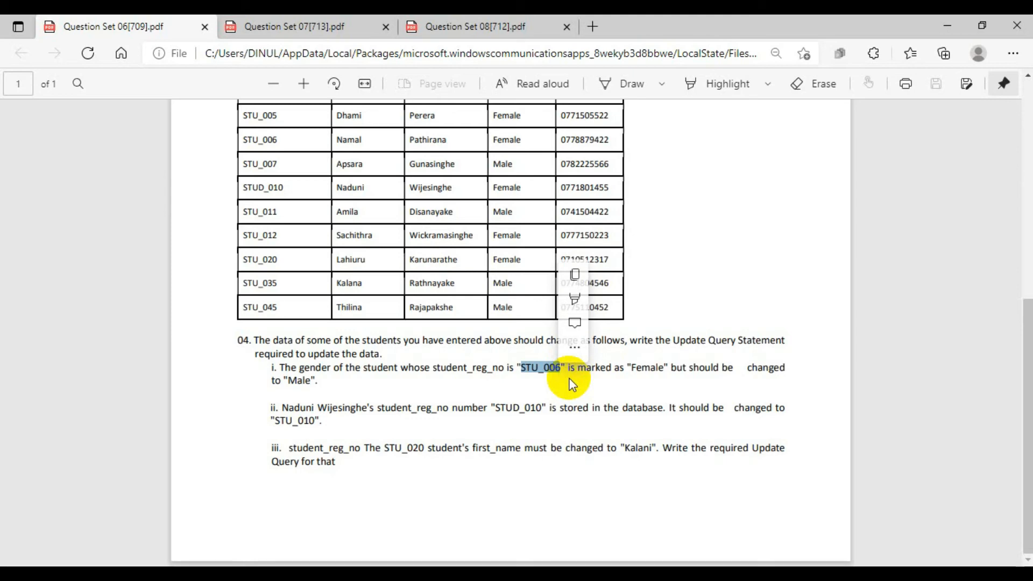
Switch to HeidiSQL and enter student_reg_no between the WHERE backticks, checking the column name against the student table's data.
click(952, 19)
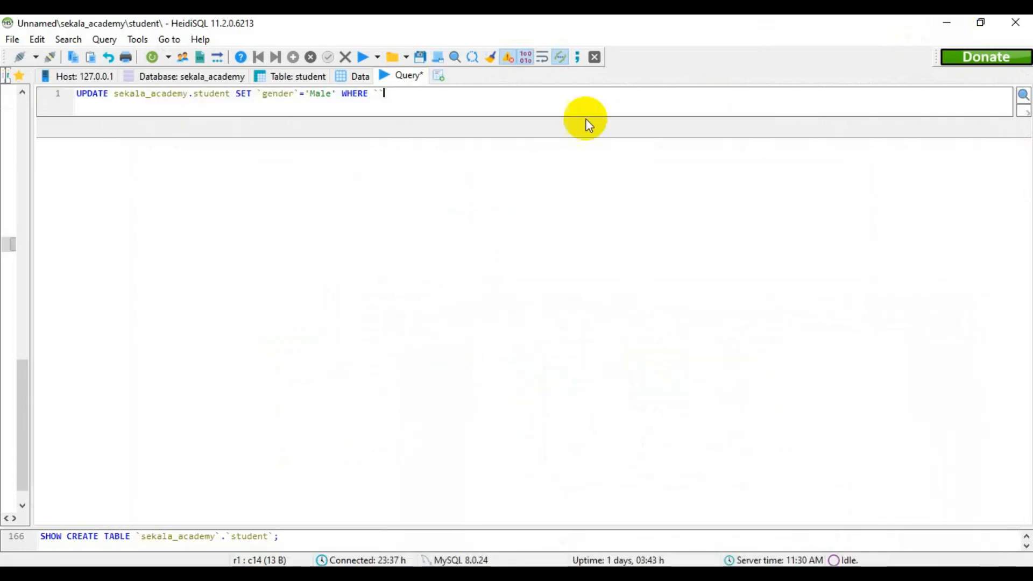
click(393, 94)
text(reg)
key(BackSpace)
key(BackSpace)
key(BackSpace)
text(stu)
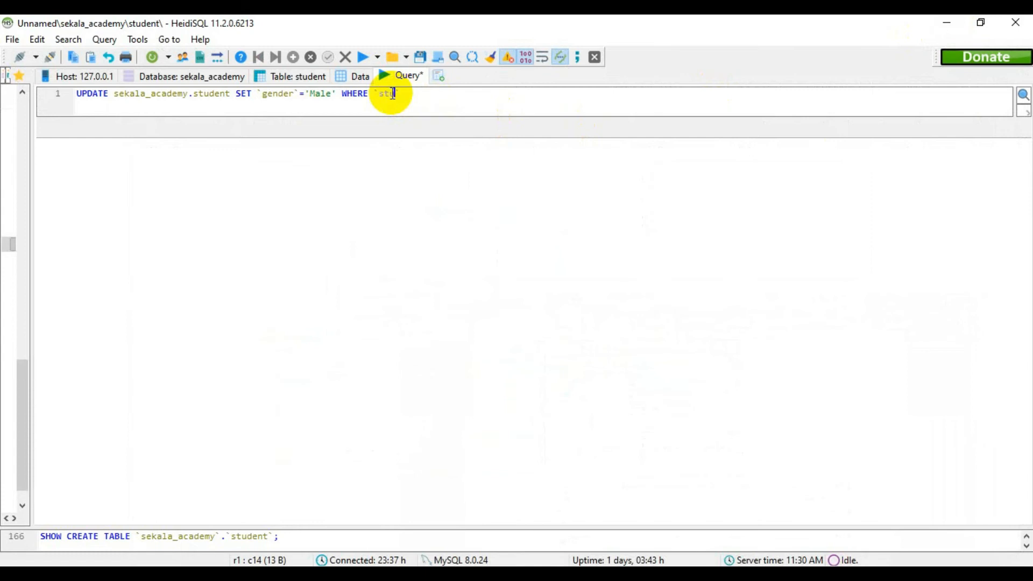
text(_reg_no)
click(363, 76)
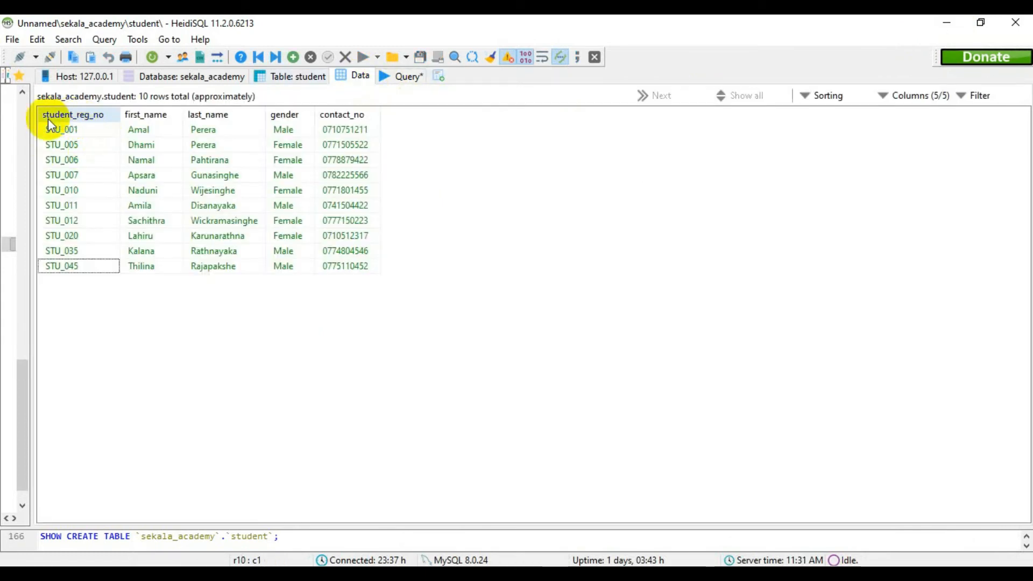
click(401, 76)
click(398, 95)
text(dent SET `gender`='Male' WHERE `student_reg_no)
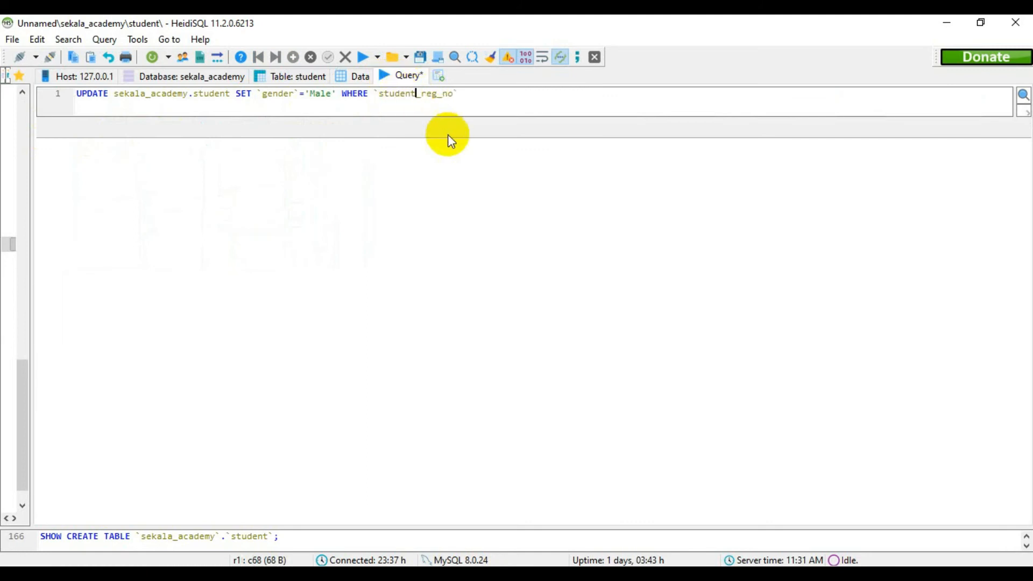
Finish the condition by equating student_reg_no to the quoted registration number from task i, and end the query with a semicolon.
click(460, 94)
text(=')
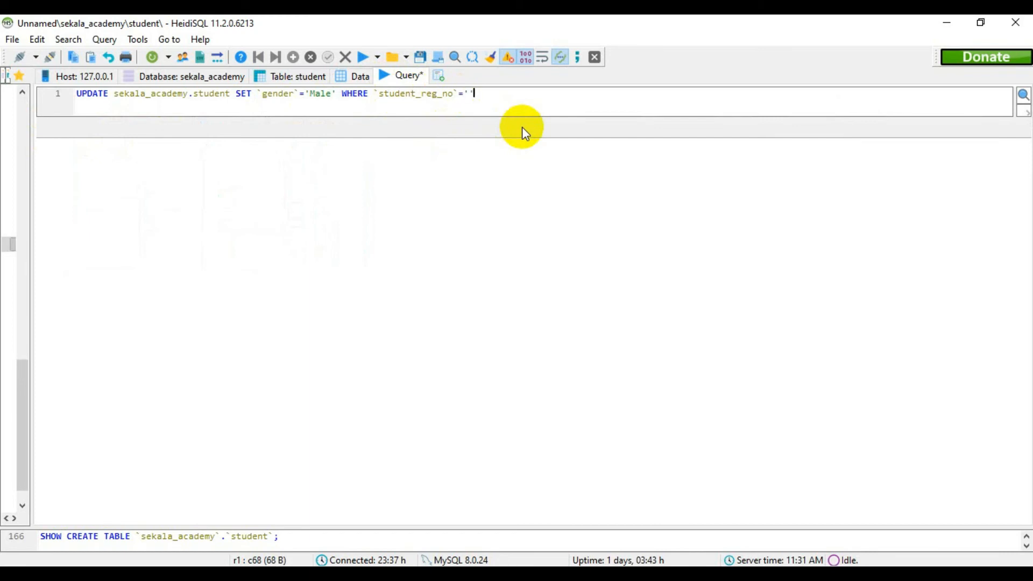
text(STU_006)
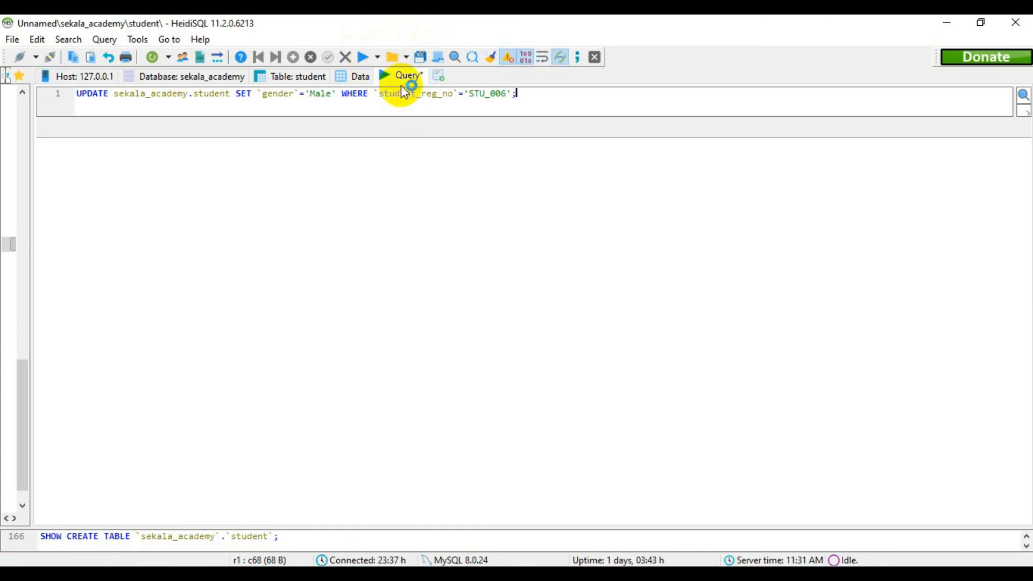
Run the gender update query, then refresh the student table's data to check the changed record.
click(365, 58)
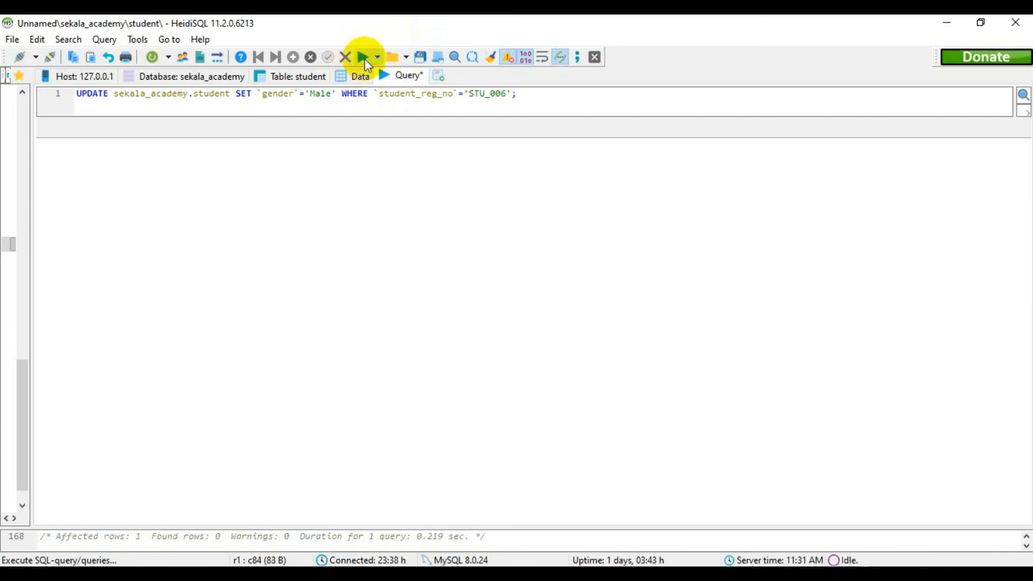
click(366, 74)
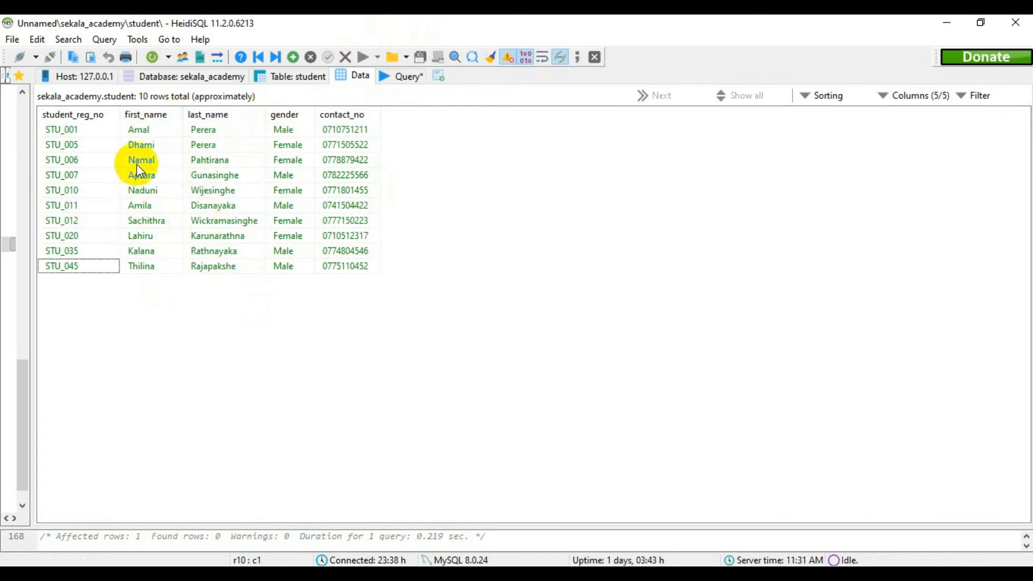
right_click(519, 183)
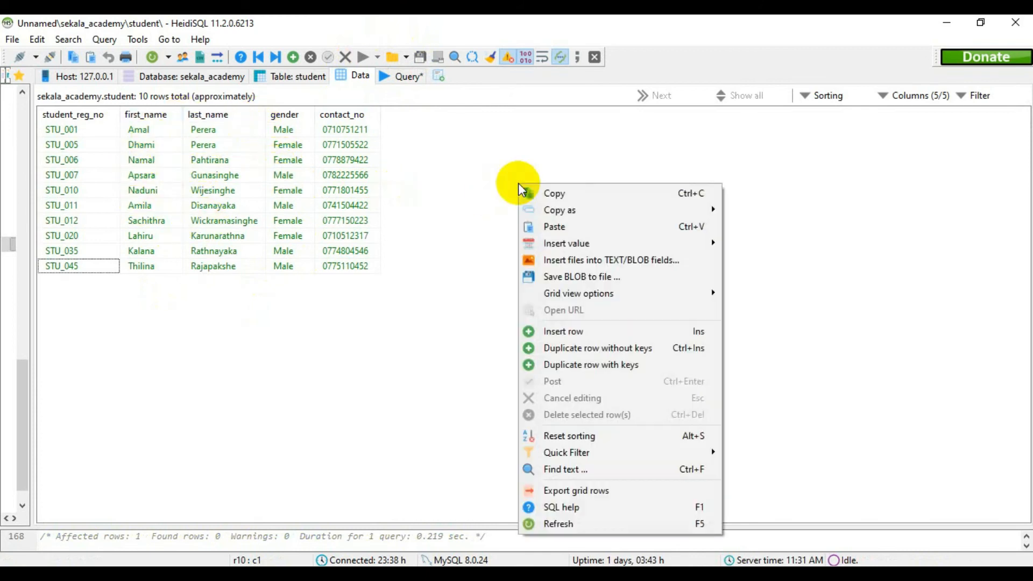
click(559, 526)
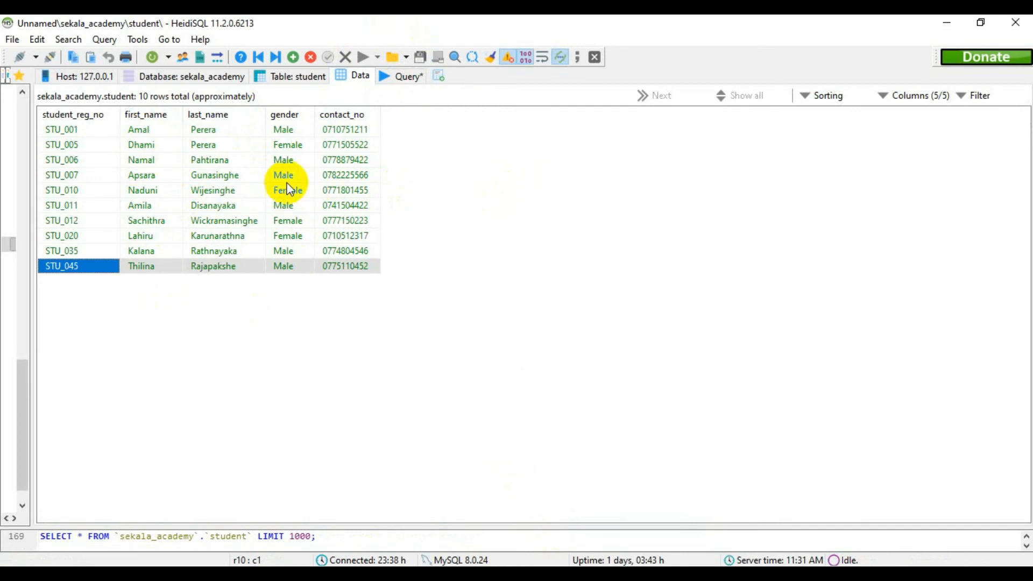
click(608, 146)
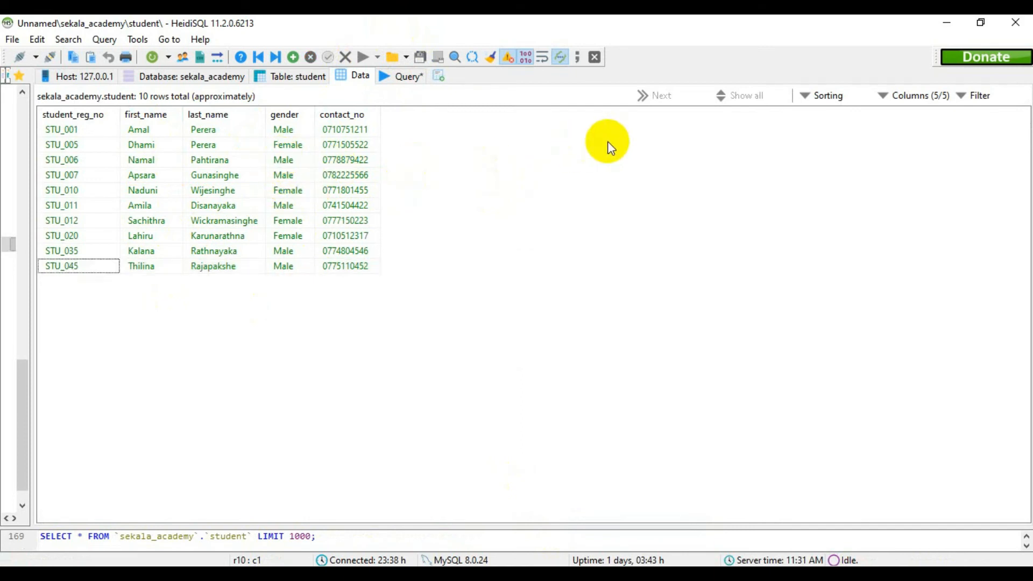
Switch to the Question Set 06 PDF, draw a tick beside task i of question 04 and turn the pen off.
click(946, 22)
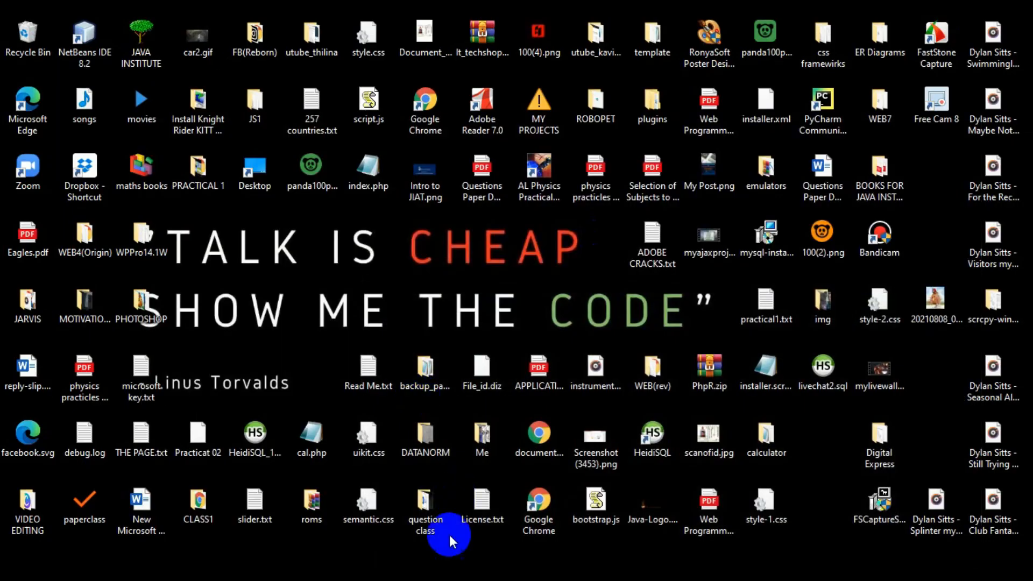
click(807, 575)
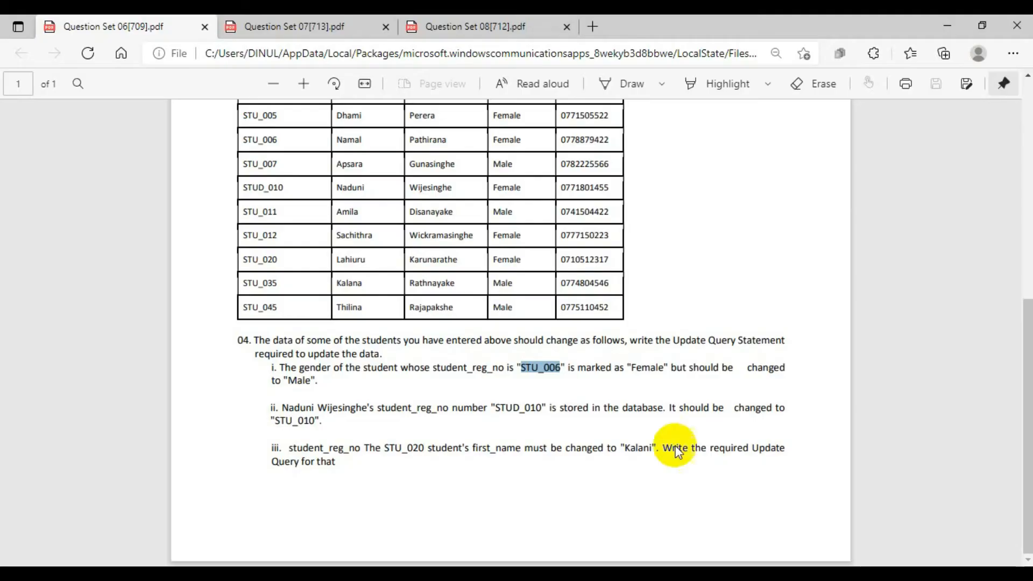
click(408, 390)
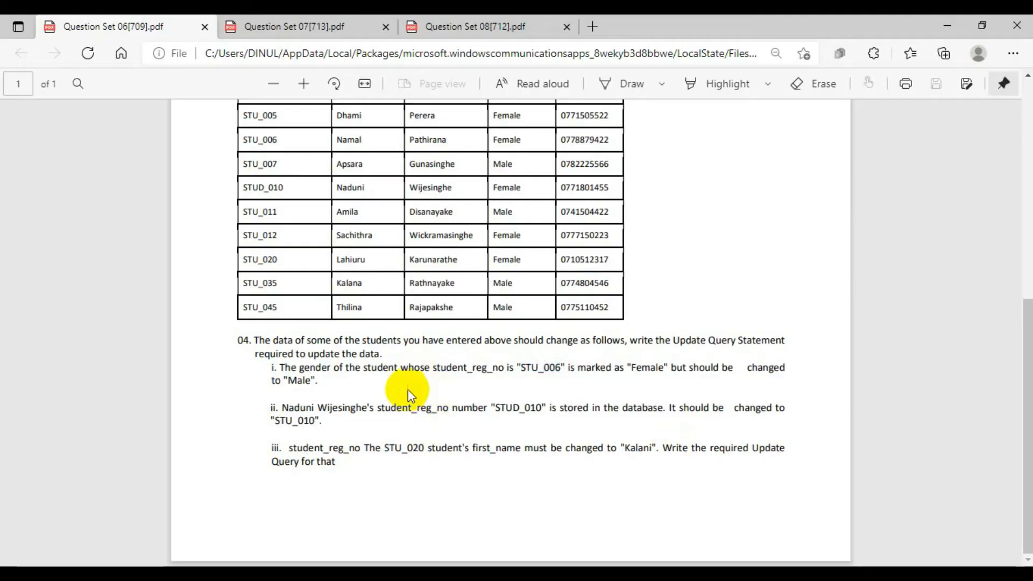
click(625, 83)
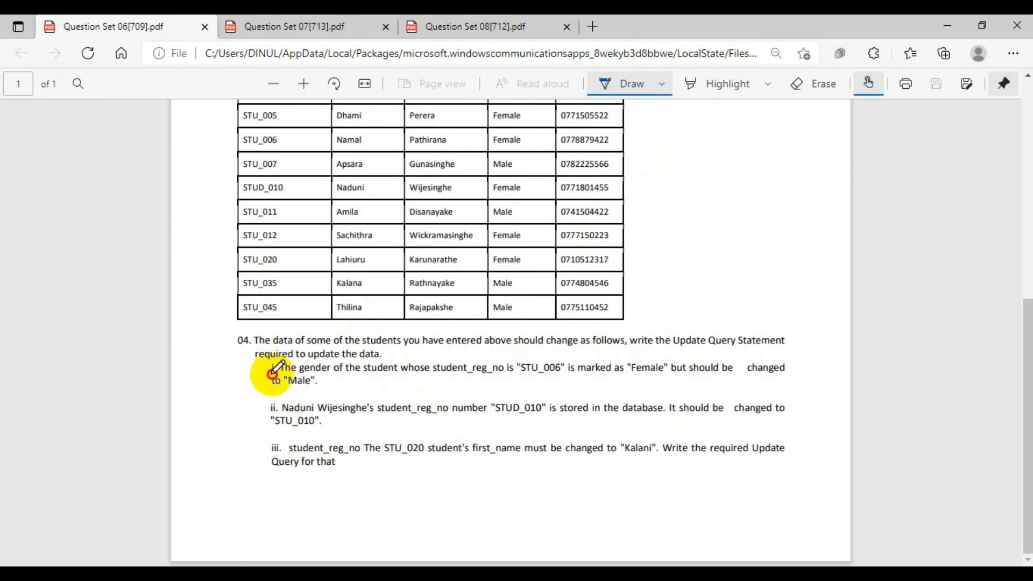
drag(271, 374, 321, 357)
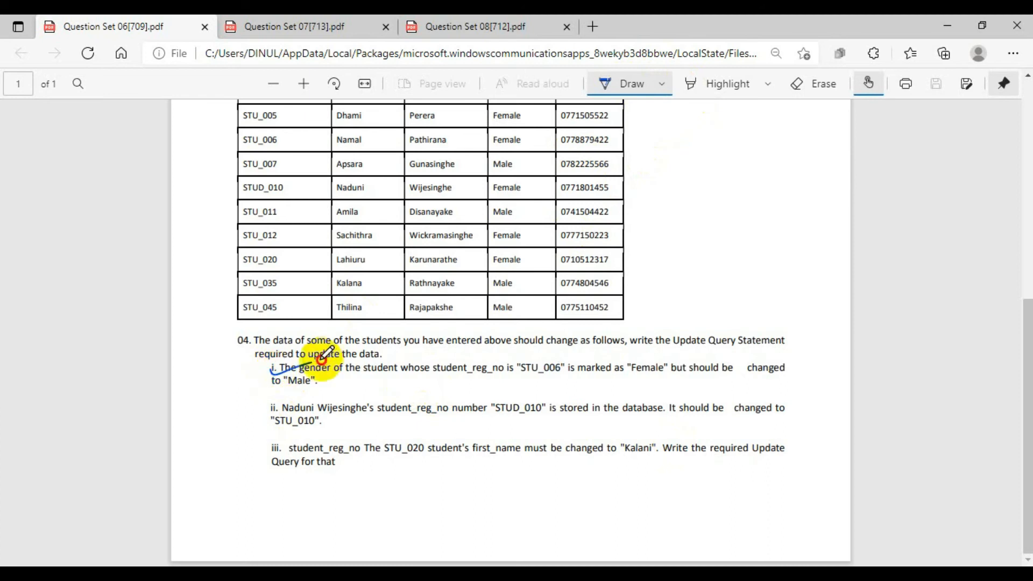
click(662, 84)
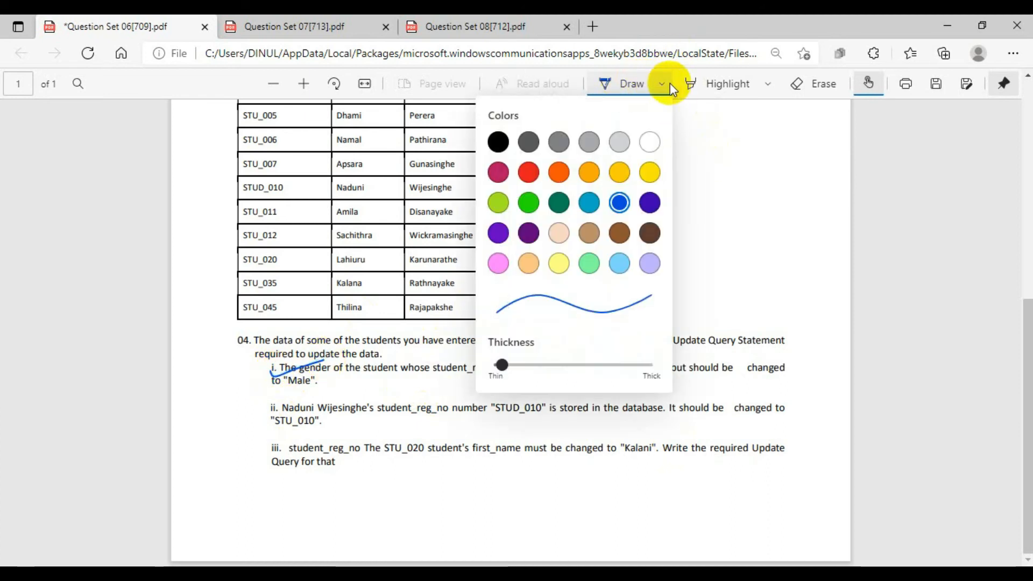
click(623, 80)
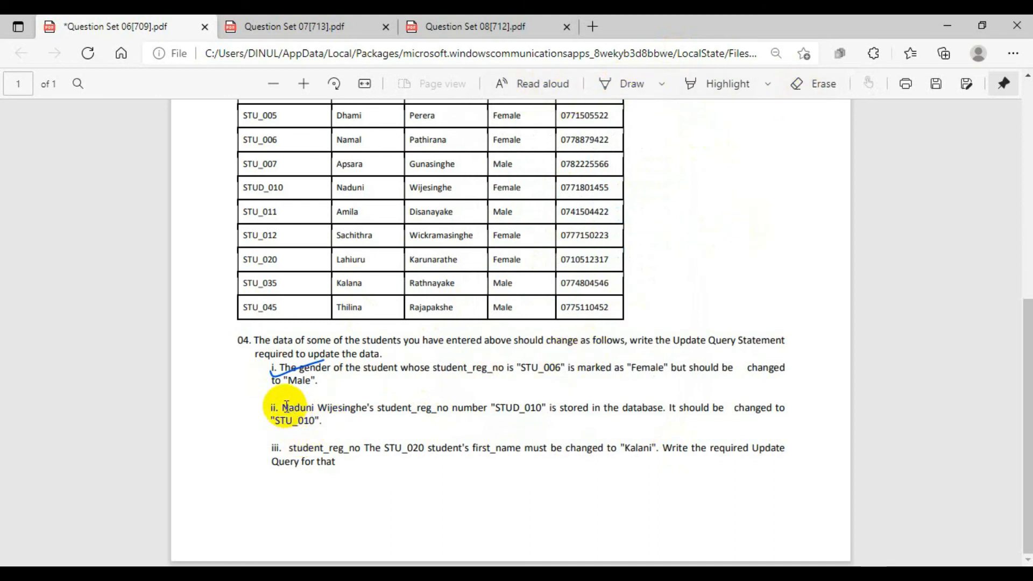
Read task ii of question 04 and compare the registration number it mentions with the question 03 data table.
drag(285, 408, 545, 415)
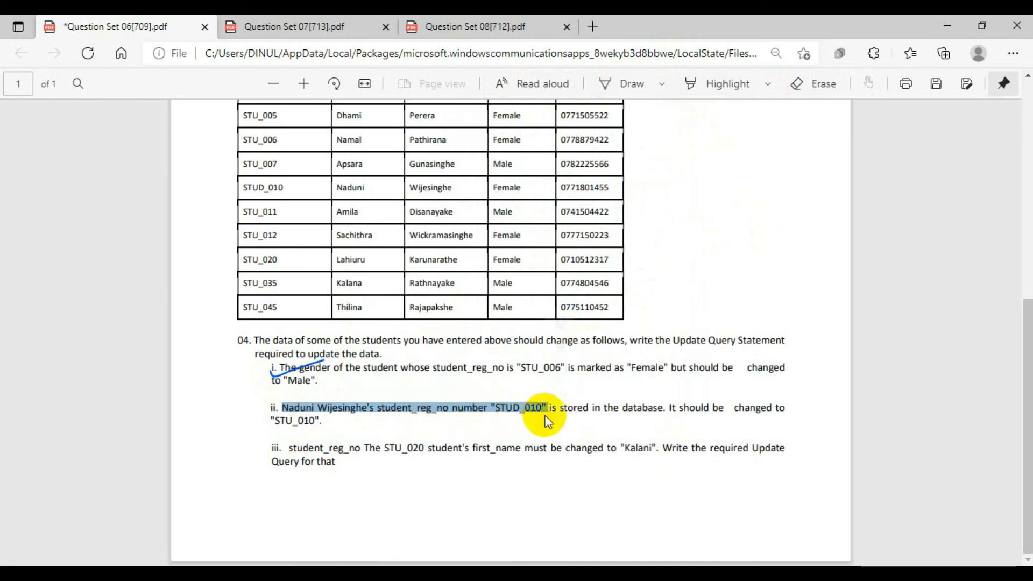
click(625, 421)
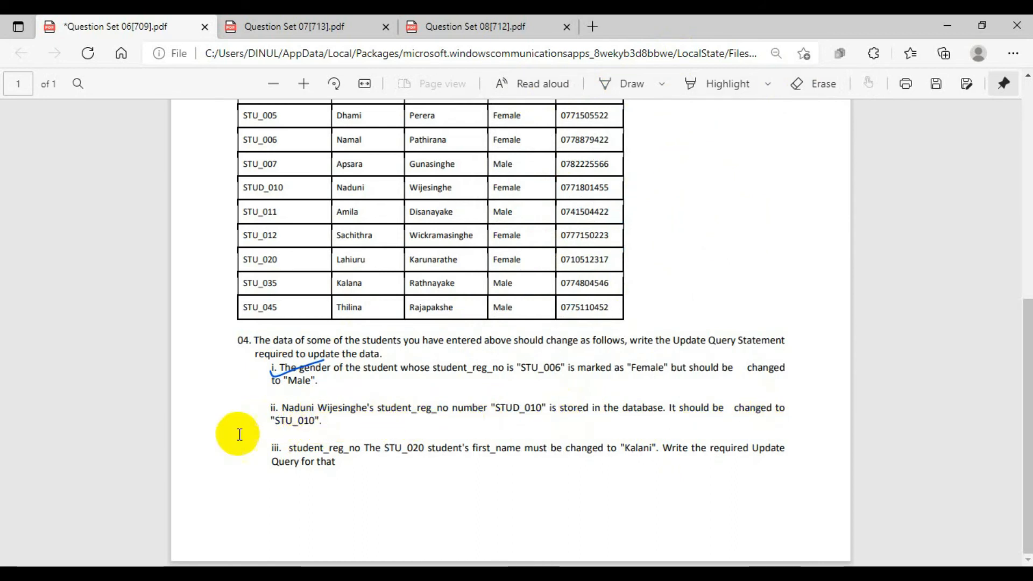
scroll(221, 234, up, 5)
scroll(224, 236, down, 3)
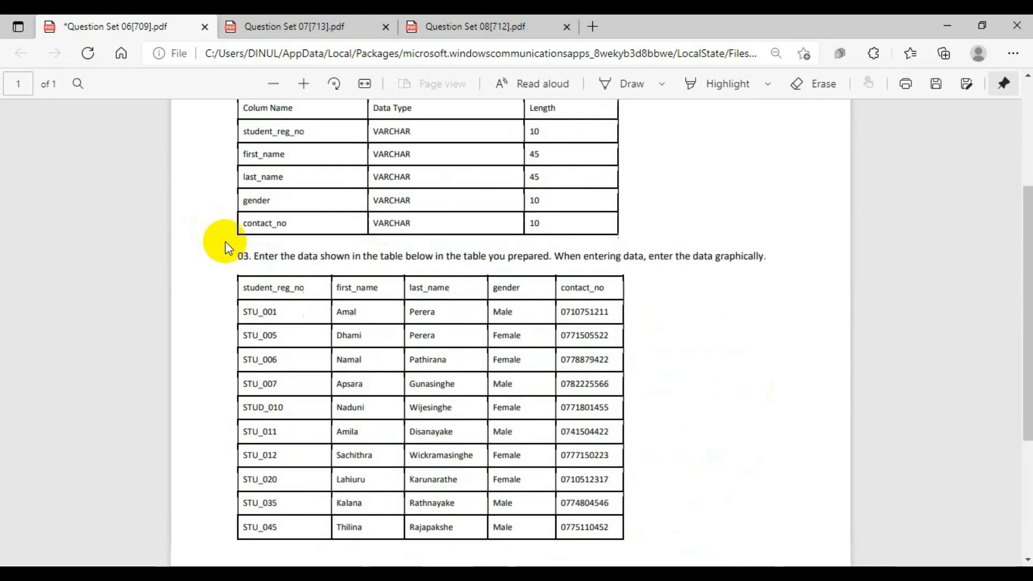
click(262, 336)
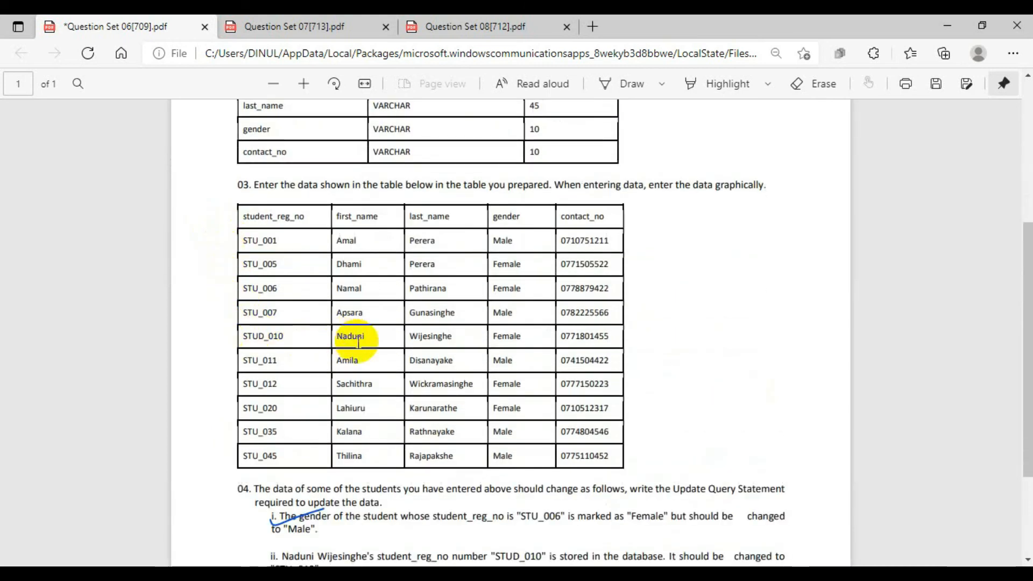
Switch to HeidiSQL and change the registration number prefix in the student table's fifth row to STUD, saving the record.
click(958, 19)
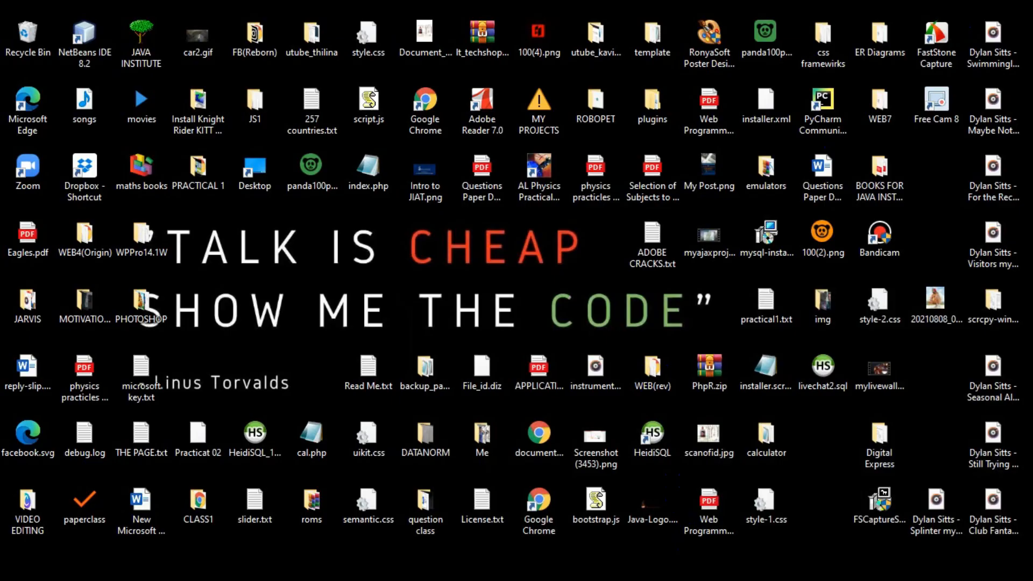
click(325, 577)
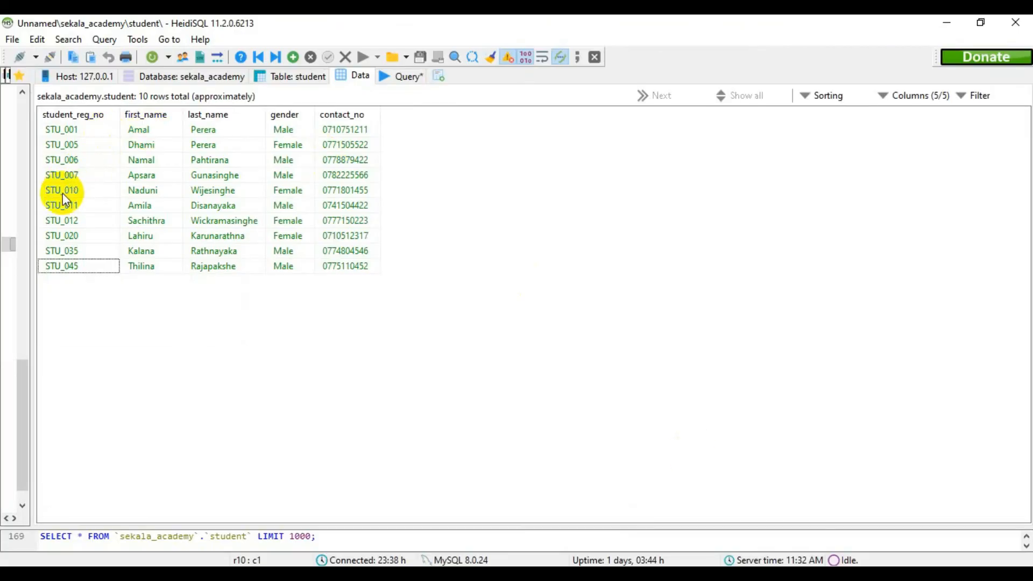
click(54, 192)
click(58, 191)
click(60, 190)
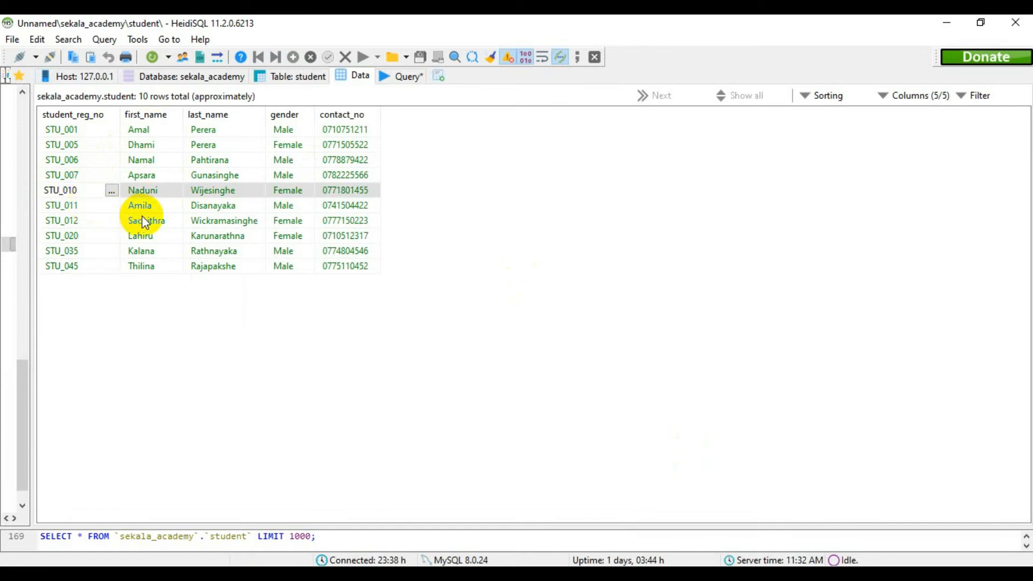
text(D)
click(457, 291)
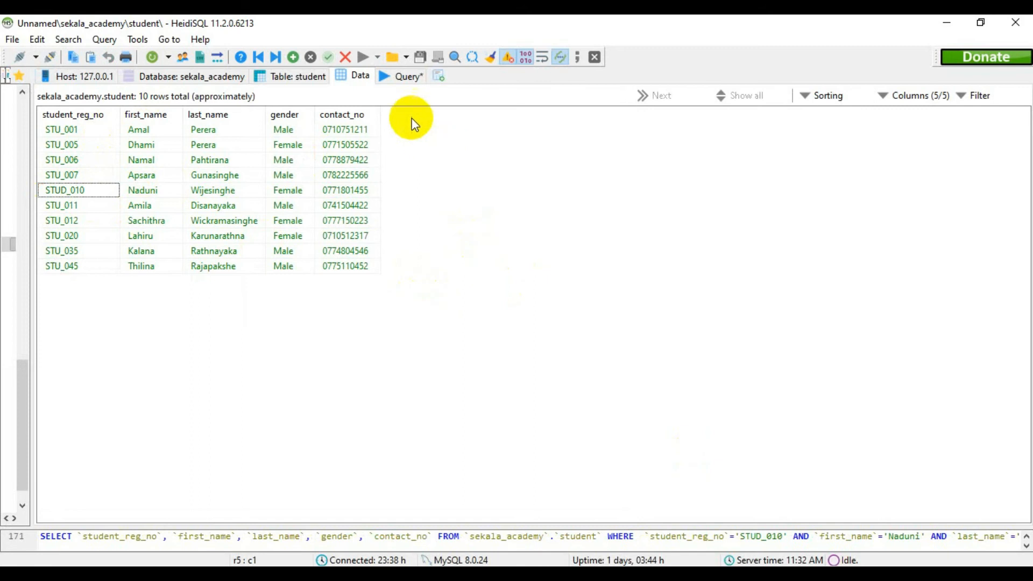
Clear the old gender update statement, including its semicolon, from the query editor.
click(402, 76)
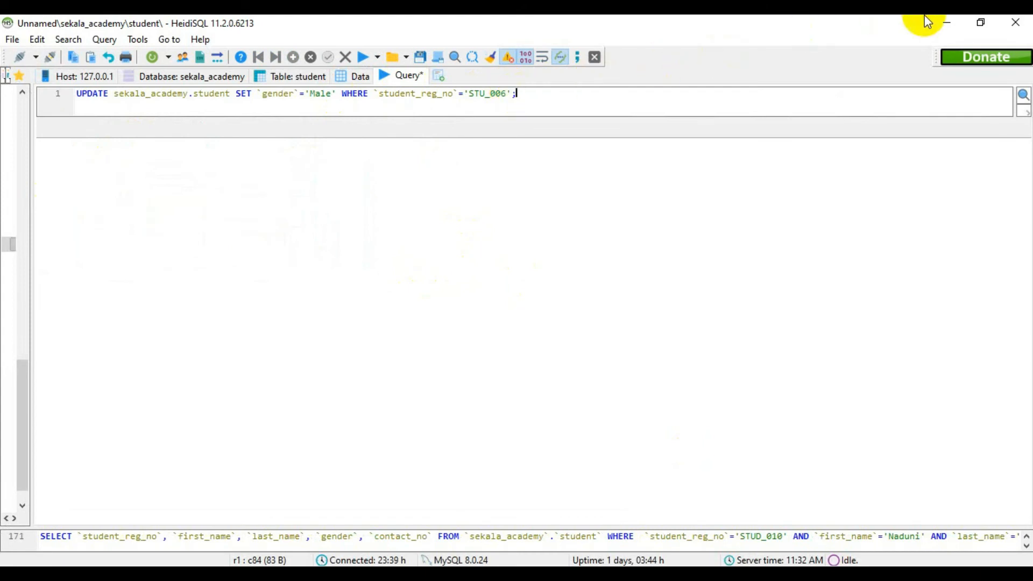
drag(511, 94, 60, 96)
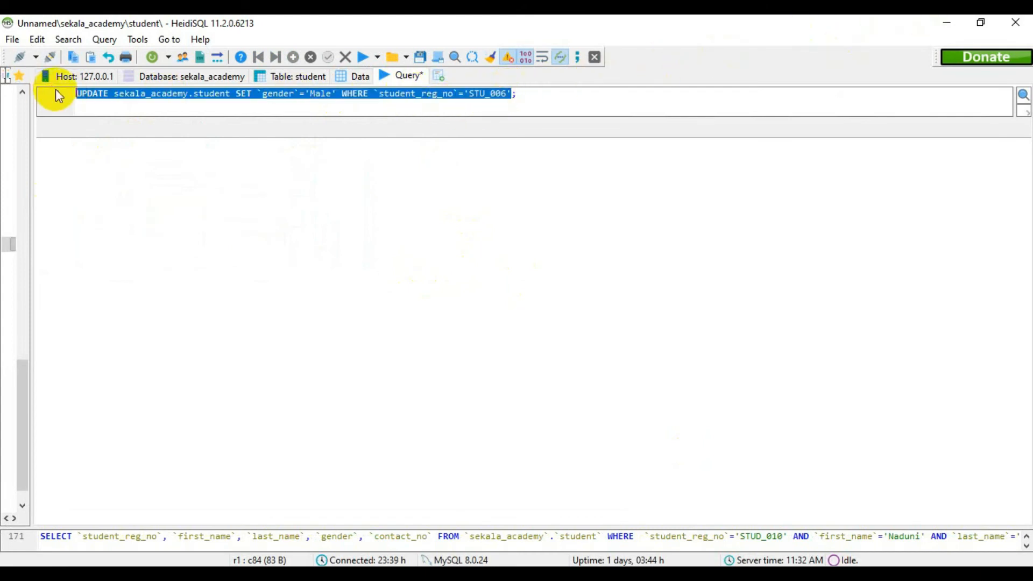
key(Delete)
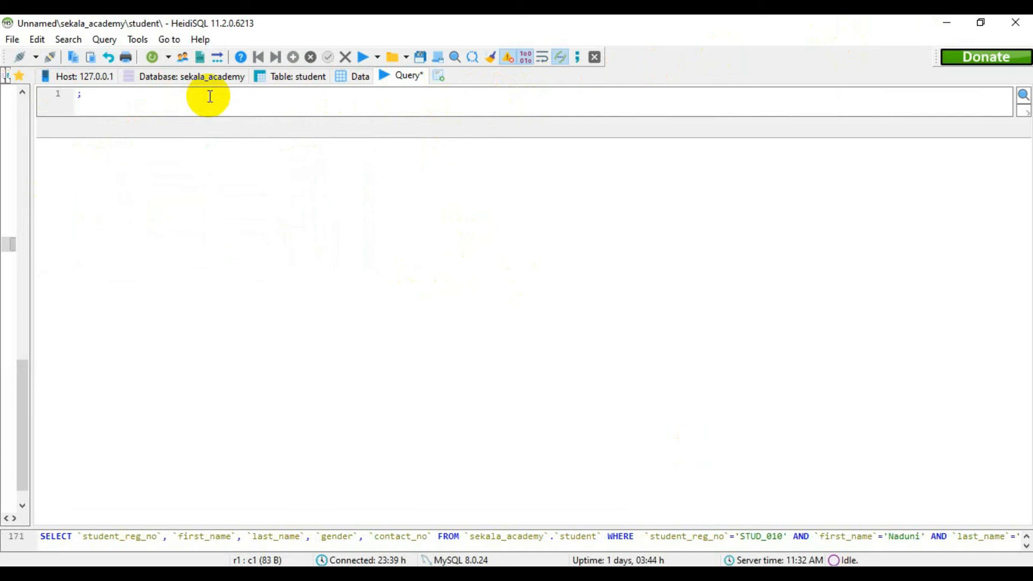
key(BackSpace)
Start a new query with UPDATE sekala_academy.student.
text(UPDATAE)
text(sekala_)
key(Return)
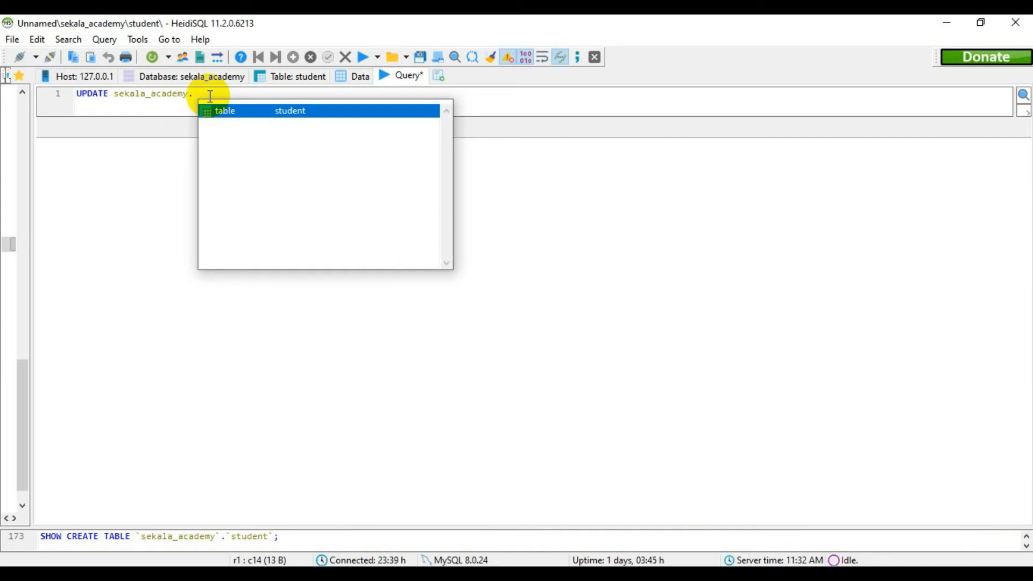
key(Return)
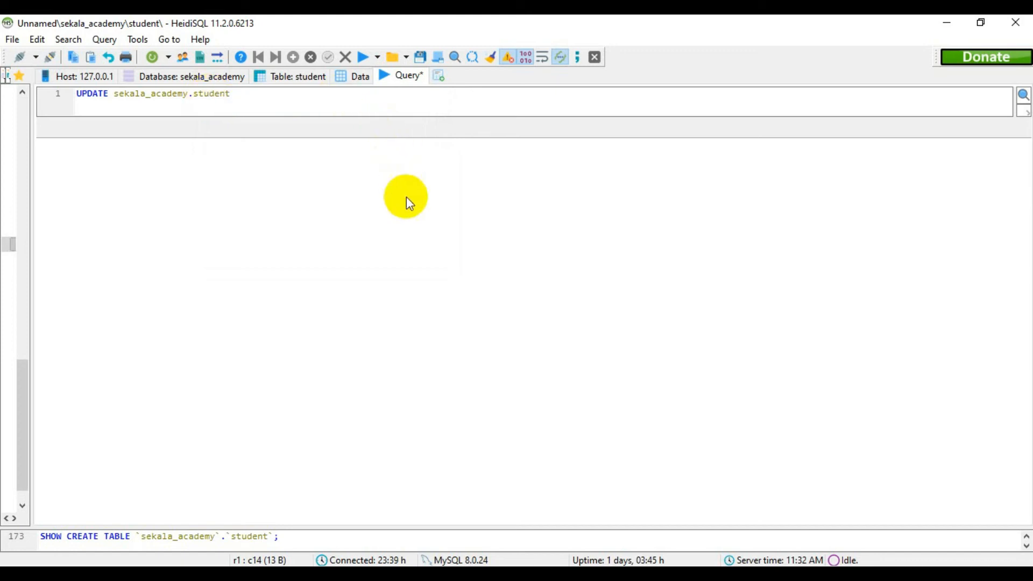
Extend the update query with SET and the column name `student_reg_no` in backticks.
text(SET)
text(`student`_reg_nop)
key(BackSpace)
text(o)
key(BackSpace)
key(Right)
Assign the corrected registration number from task ii as a quoted value, then add WHERE to the query.
text(= 'STU_010)
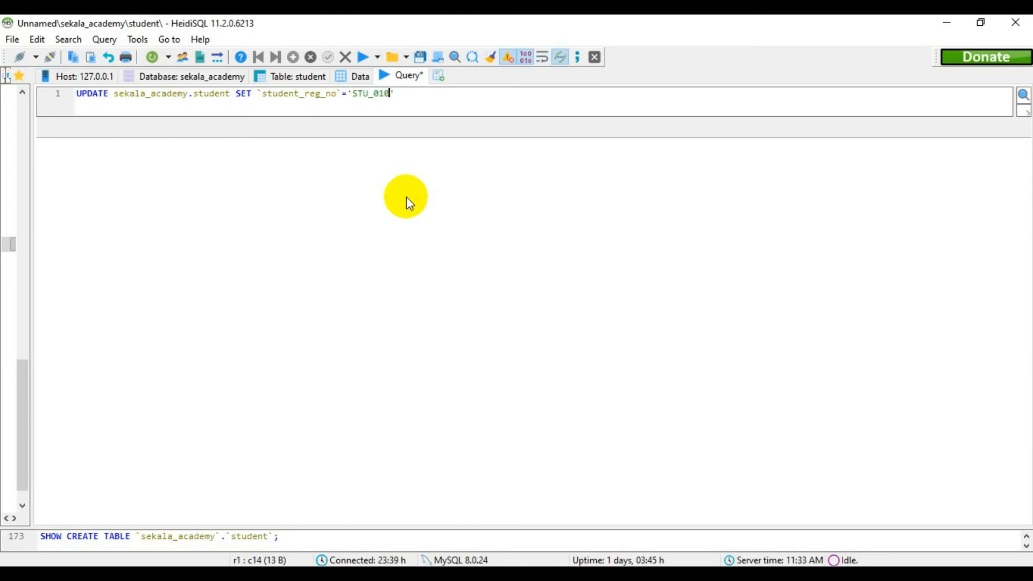
key(Right)
text(WHERE)
Review task ii of question 04 in the Question Set 06 PDF for the stored and corrected student_reg_no values, and return to HeidiSQL.
key(alt+Tab)
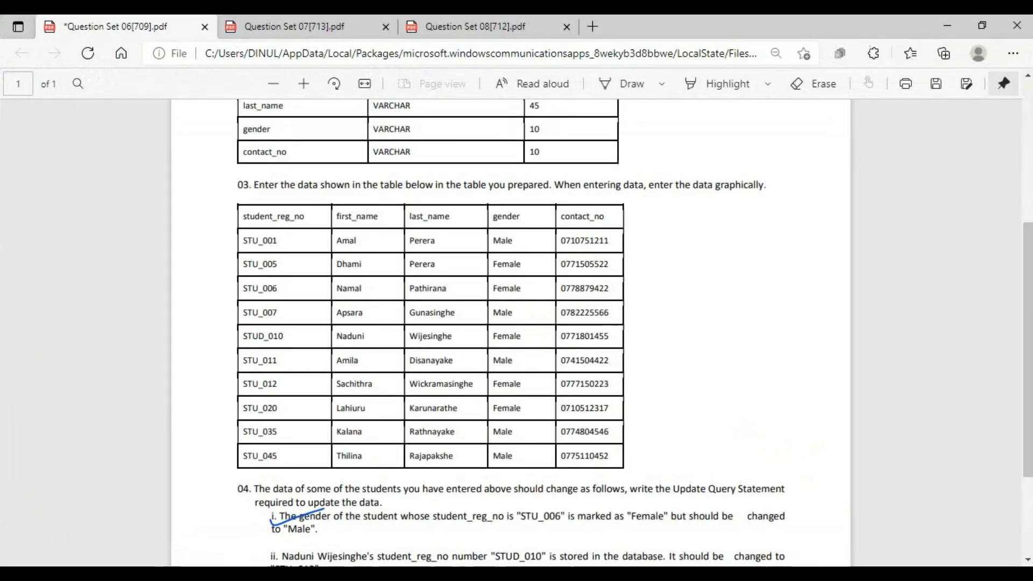
scroll(489, 473, down, 3)
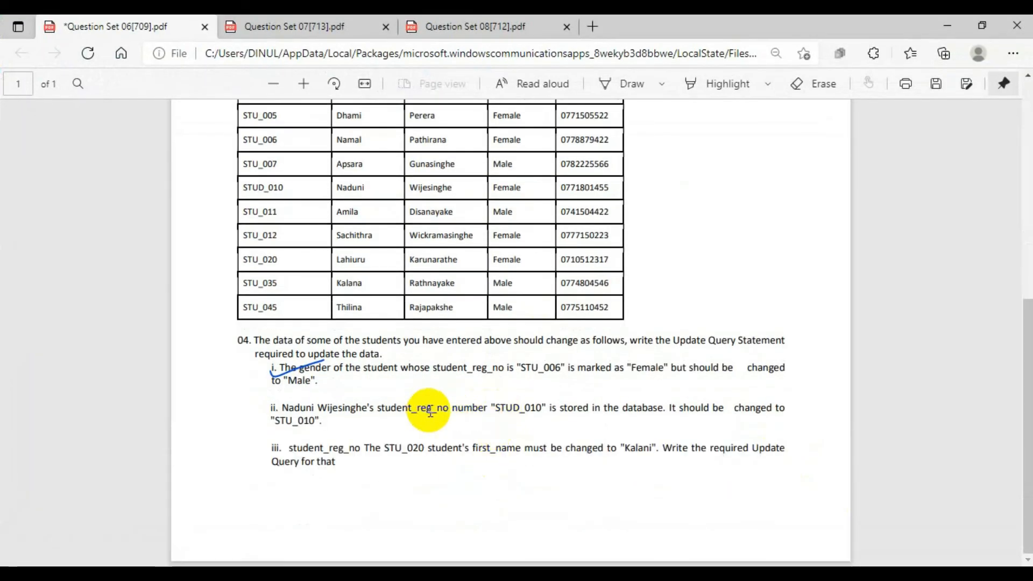
drag(279, 408, 413, 409)
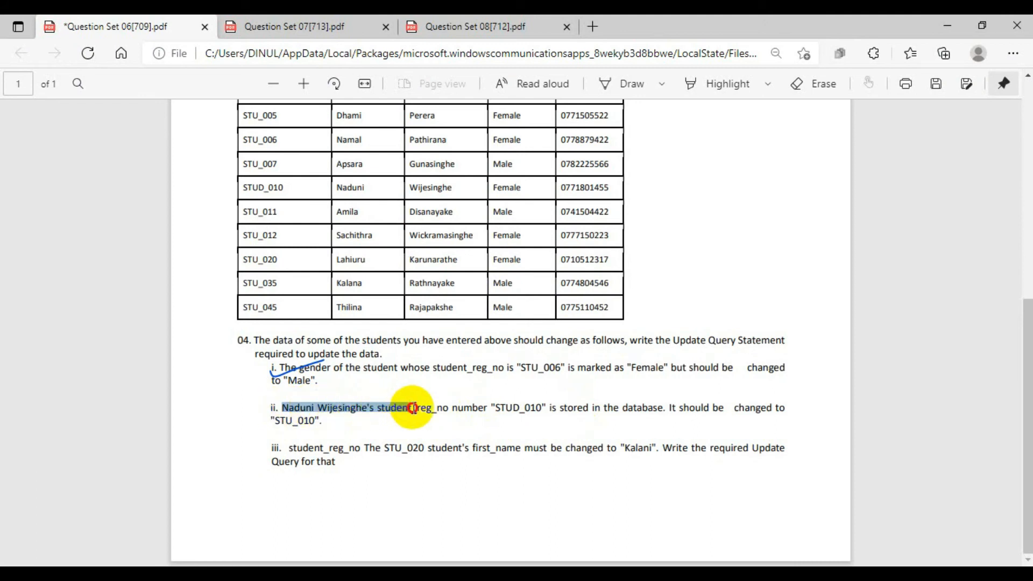
click(418, 411)
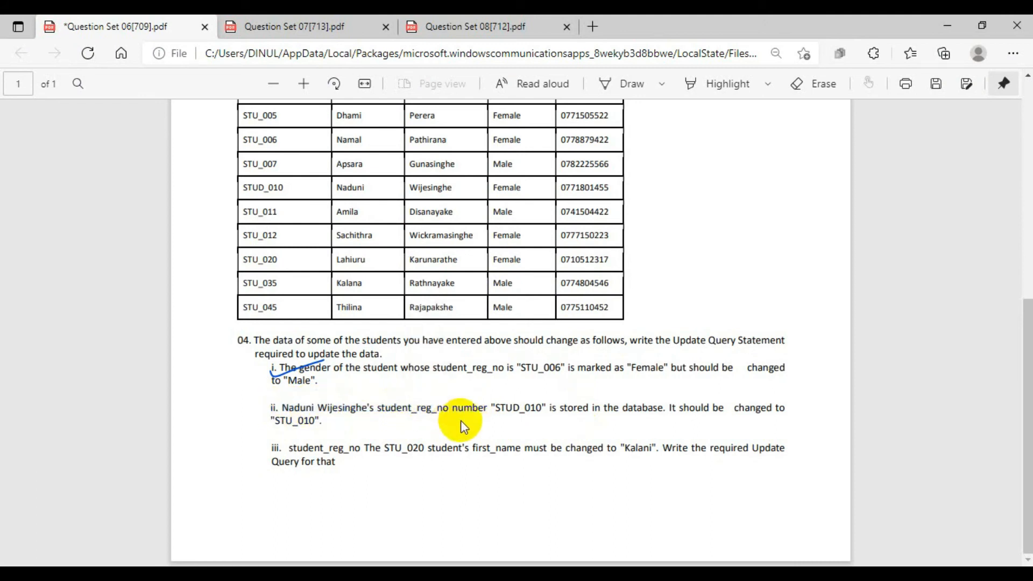
drag(376, 410, 550, 411)
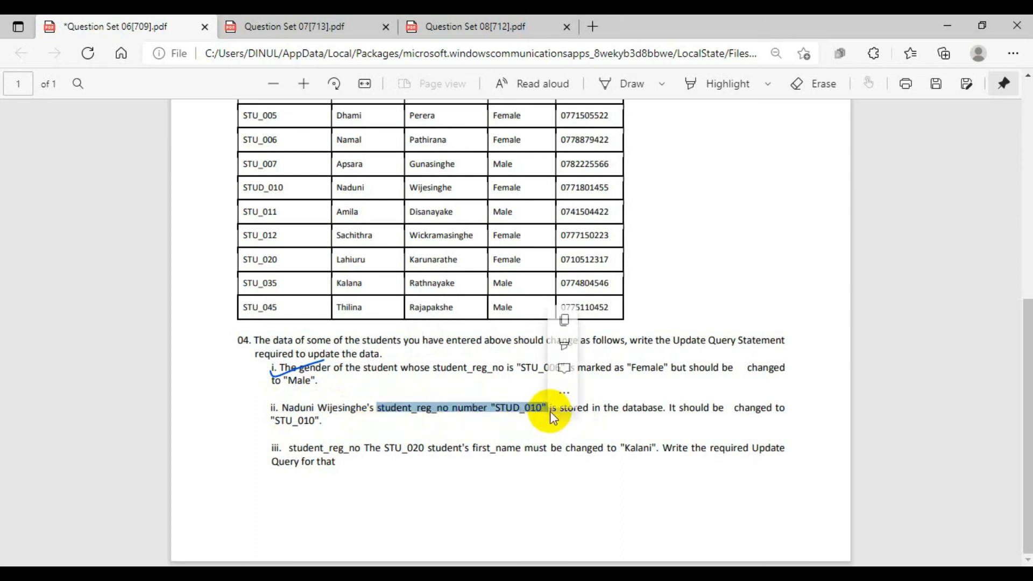
click(696, 429)
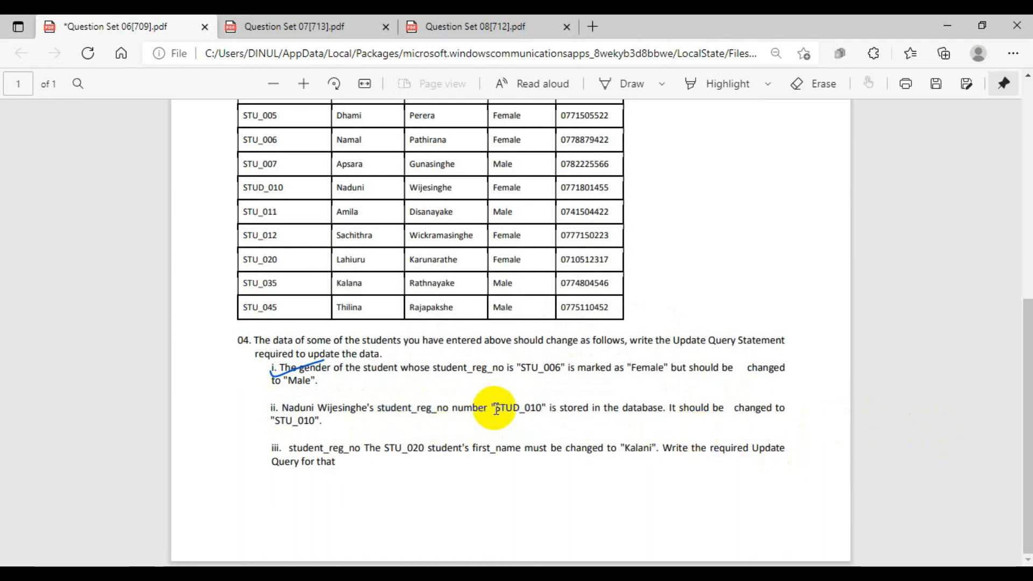
drag(496, 410, 561, 405)
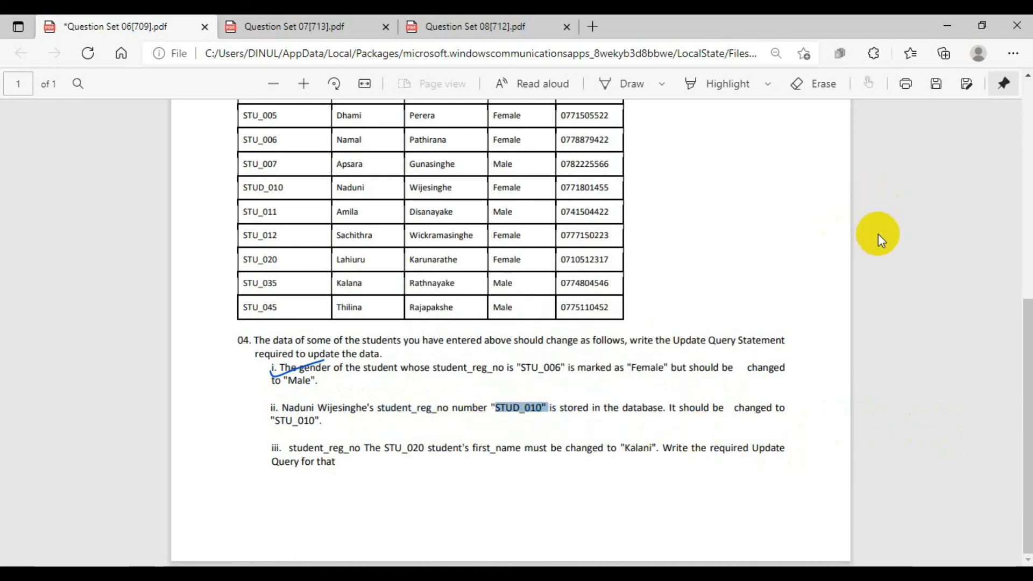
click(756, 322)
click(951, 23)
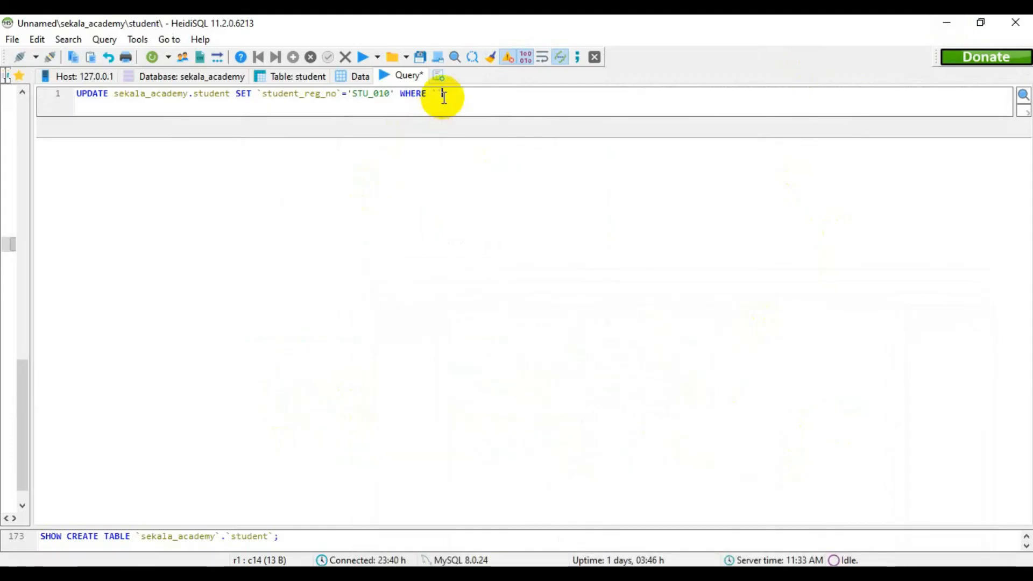
Complete the WHERE condition by matching `student_reg_no` to the quoted old registration number from task ii, and end the statement with a semicolon.
text(student_reg_no`='STUD_1)
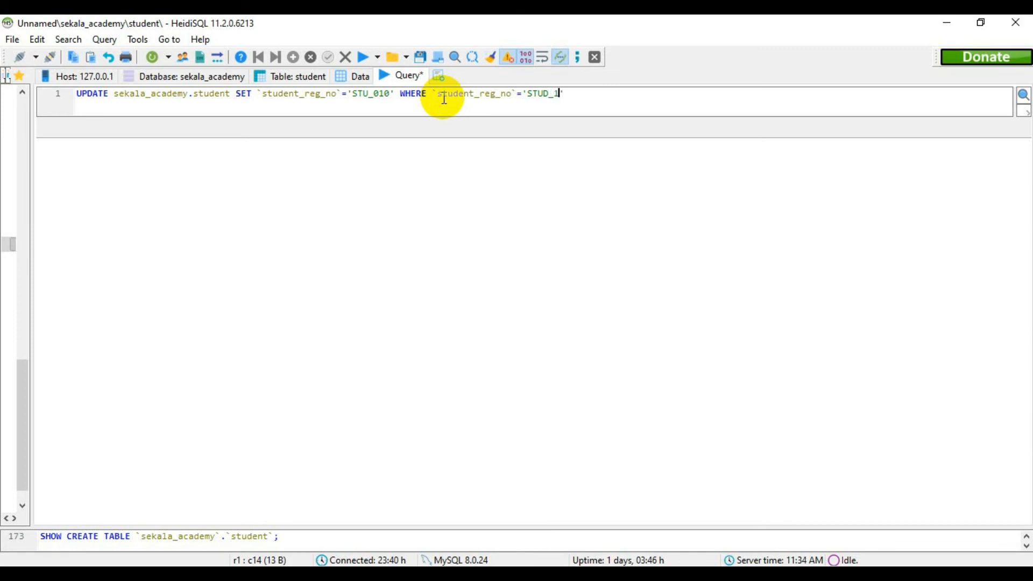
text(010)
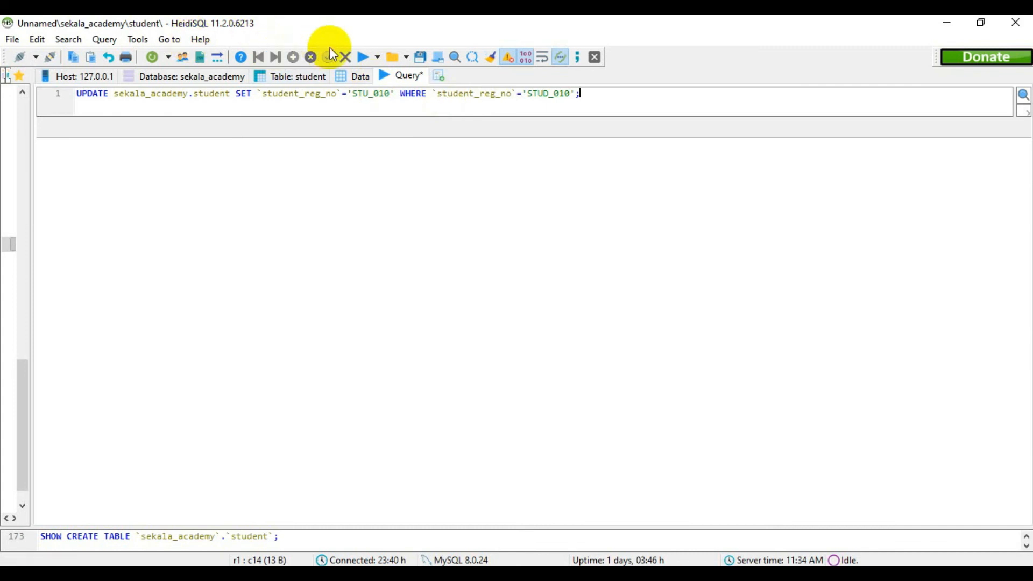
Run the registration number update query and refresh the student table's data to check the changed record.
click(364, 57)
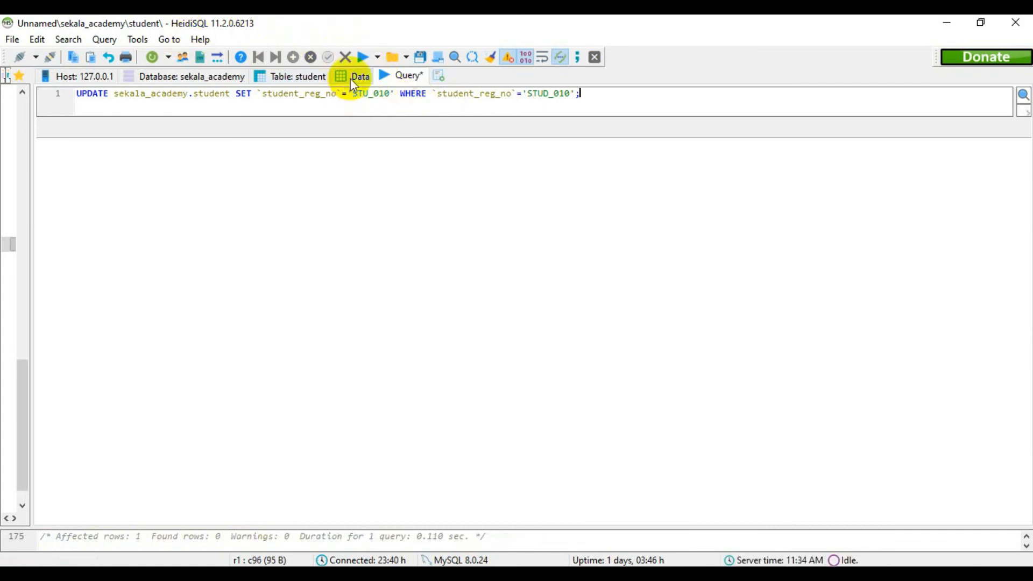
click(353, 77)
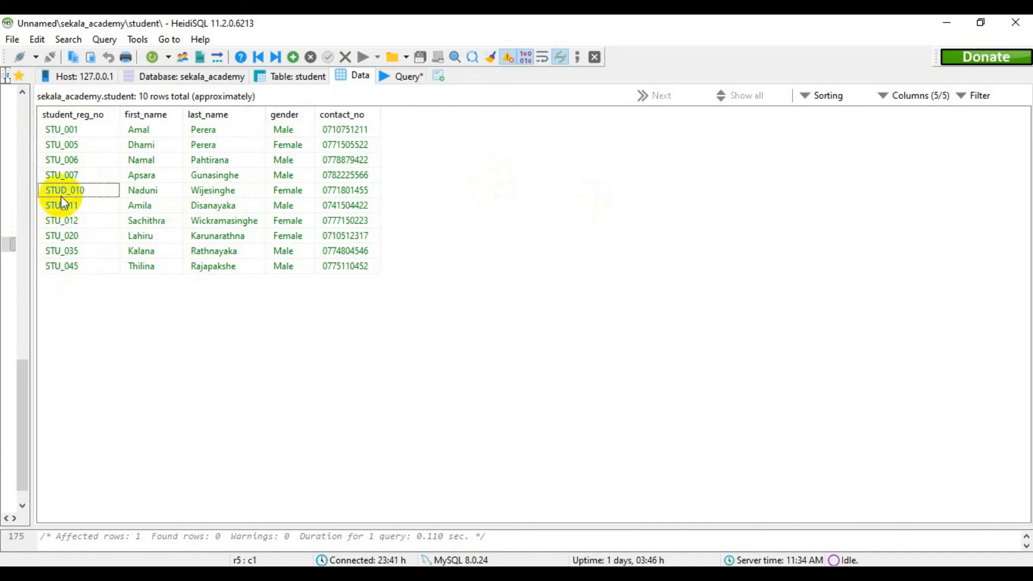
right_click(489, 196)
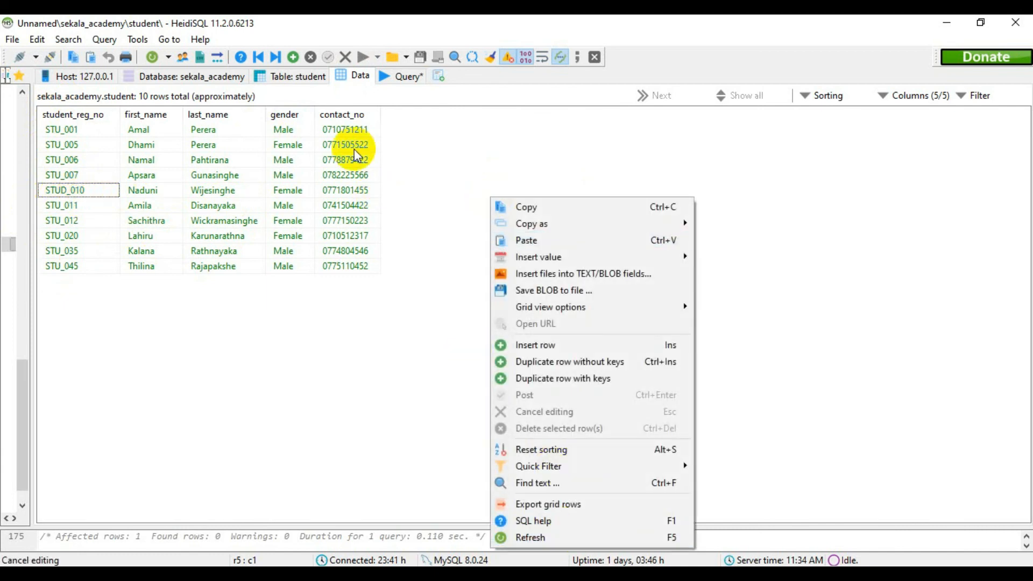
click(563, 538)
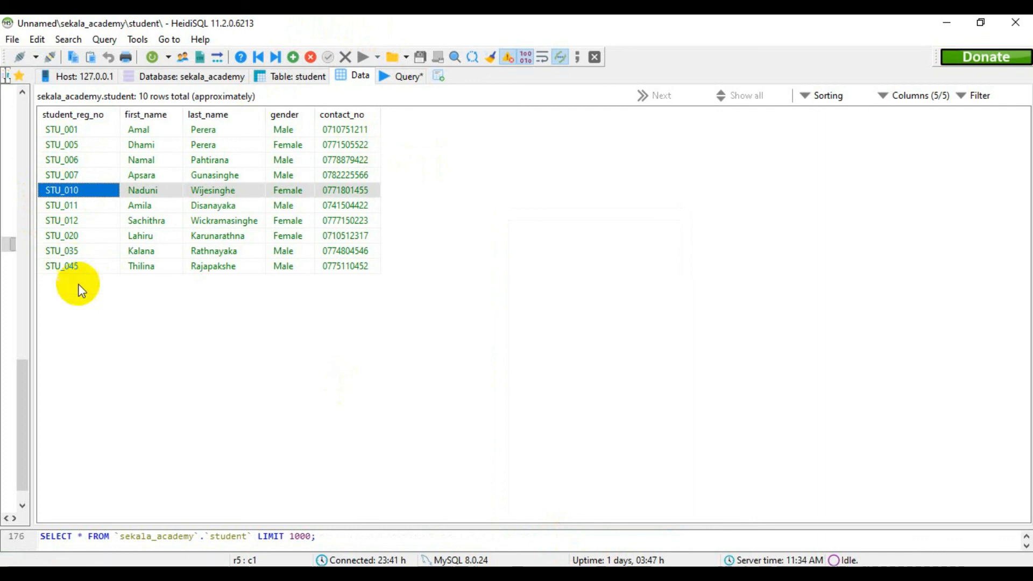
click(679, 230)
Switch to the Question Set 06 PDF and draw a tick mark on task ii of question 04.
click(958, 20)
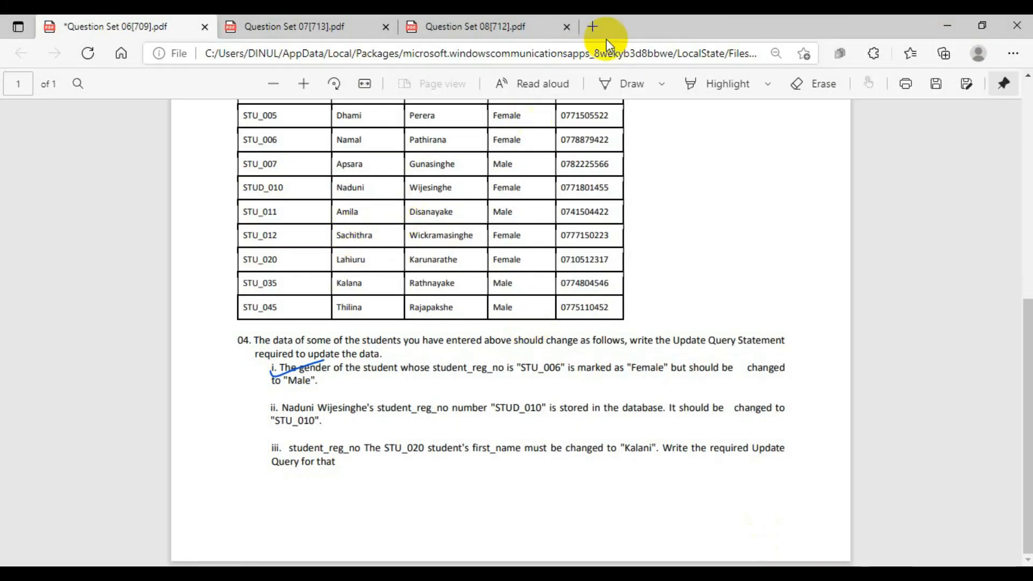
click(647, 83)
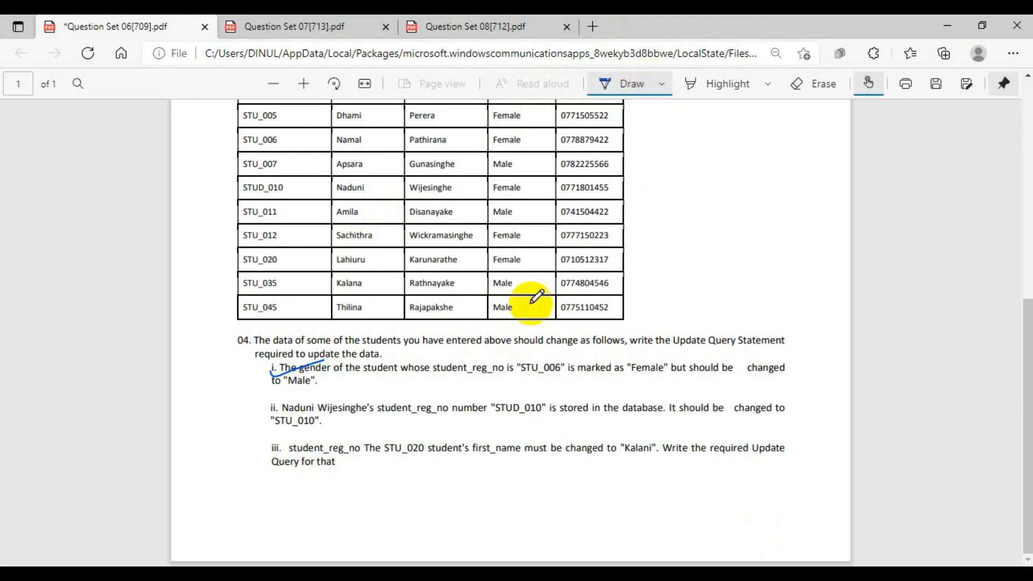
mouse_move(267, 412)
mouse_down()
mouse_move(270, 423)
mouse_move(349, 407)
mouse_up()
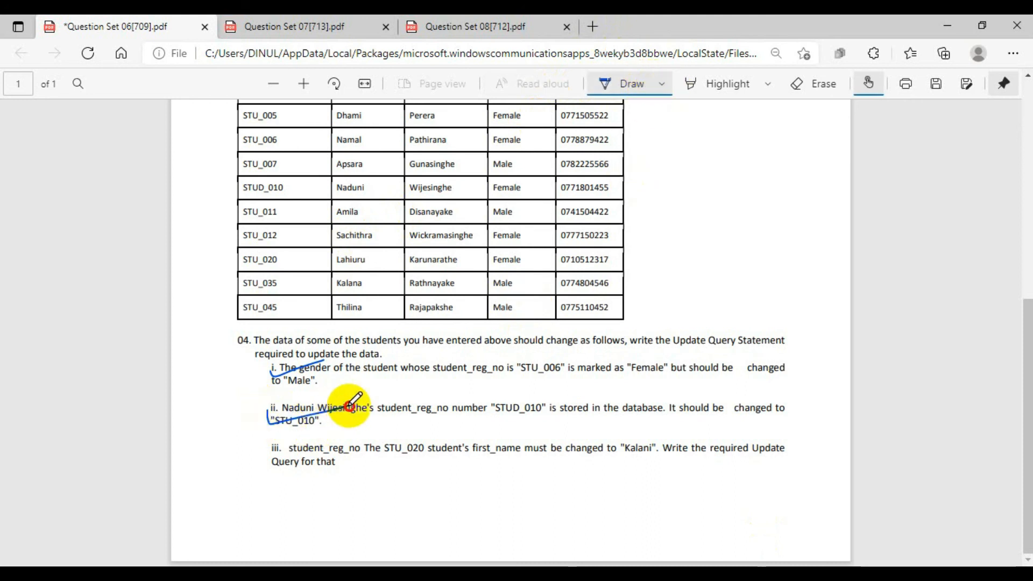
click(647, 86)
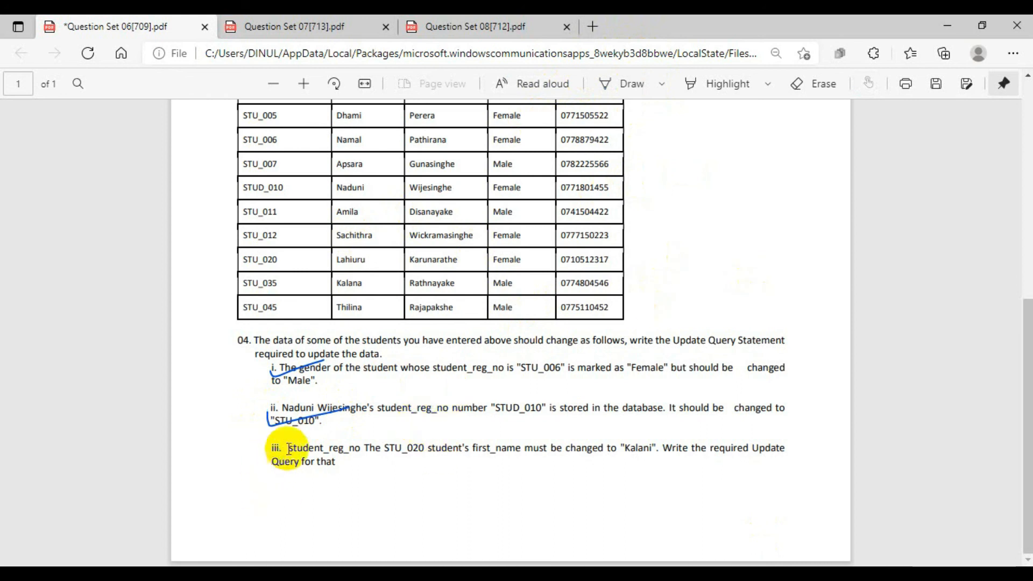
Read task iii of question 04 in the PDF and compare it with the matching record in HeidiSQL's student data.
drag(277, 447, 423, 453)
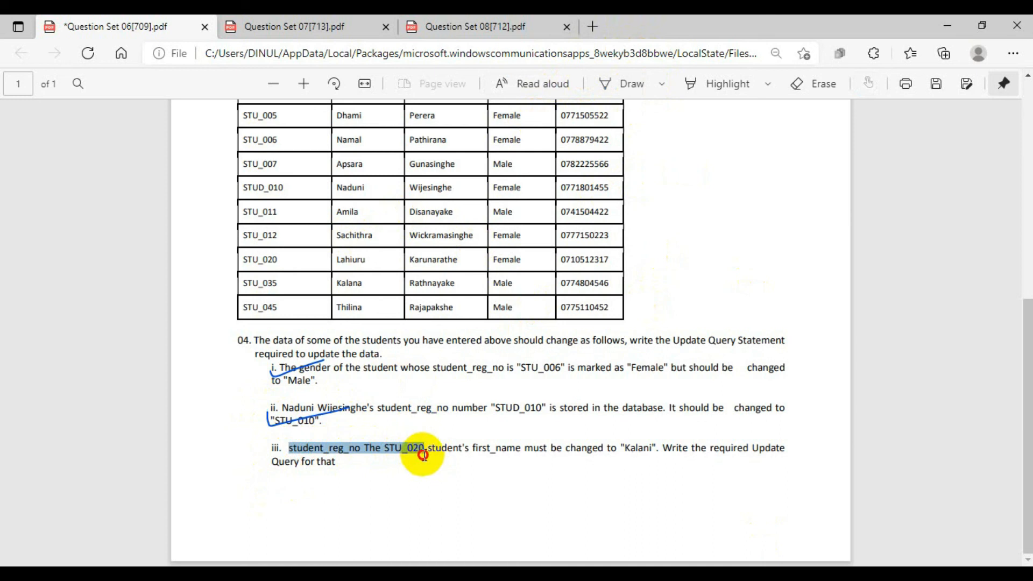
drag(423, 455, 745, 461)
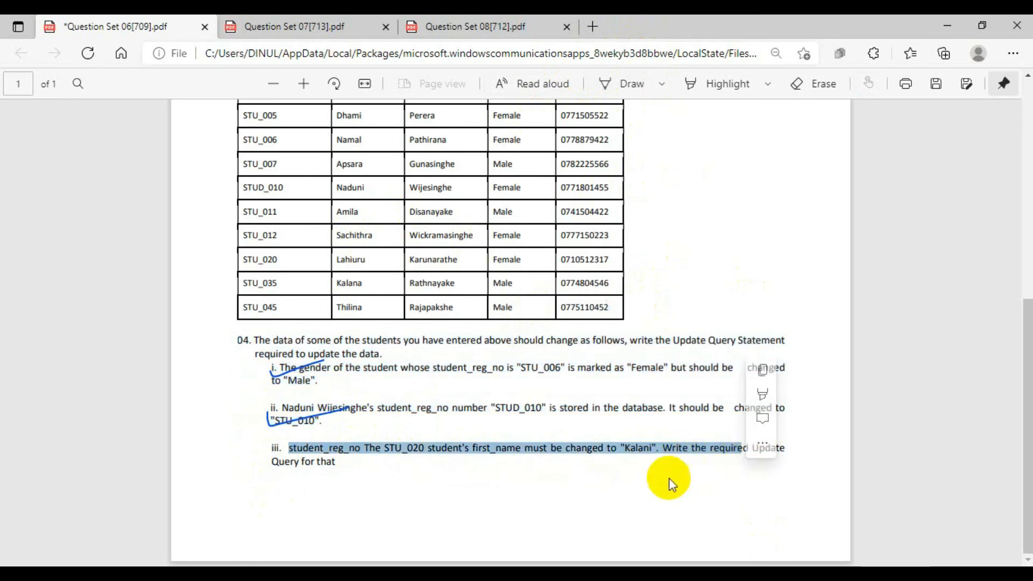
click(588, 491)
click(946, 23)
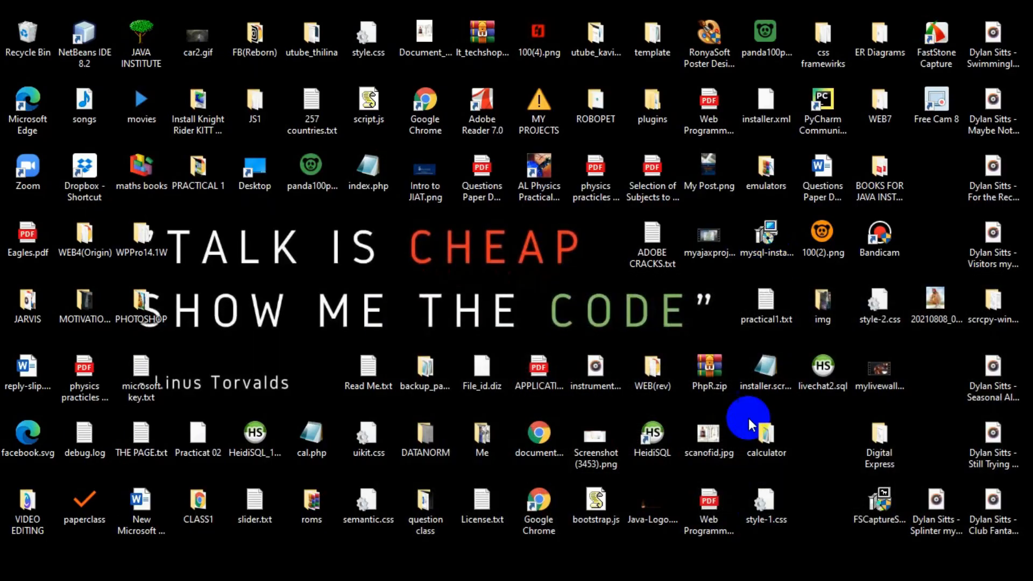
click(760, 574)
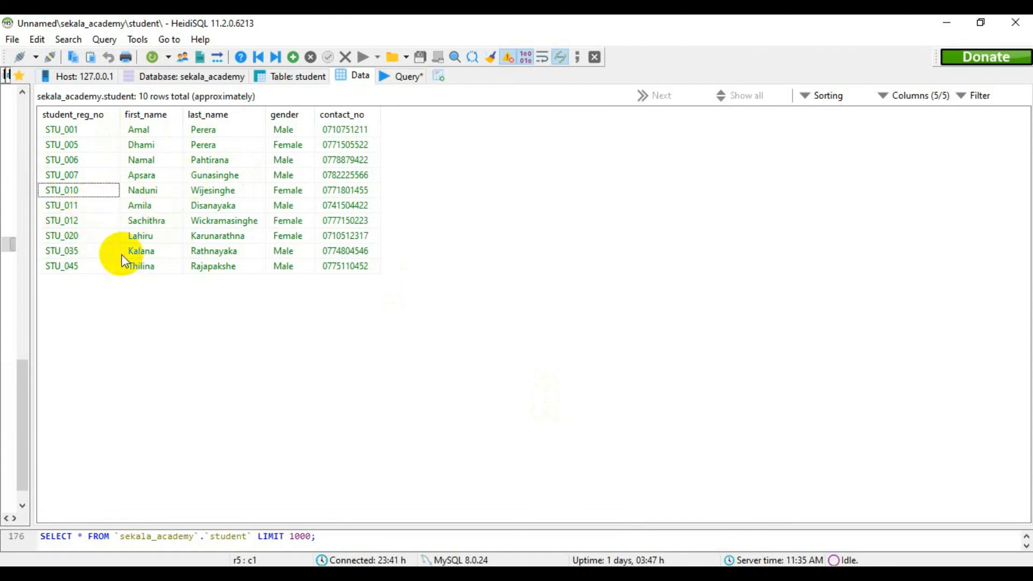
key(alt+Tab)
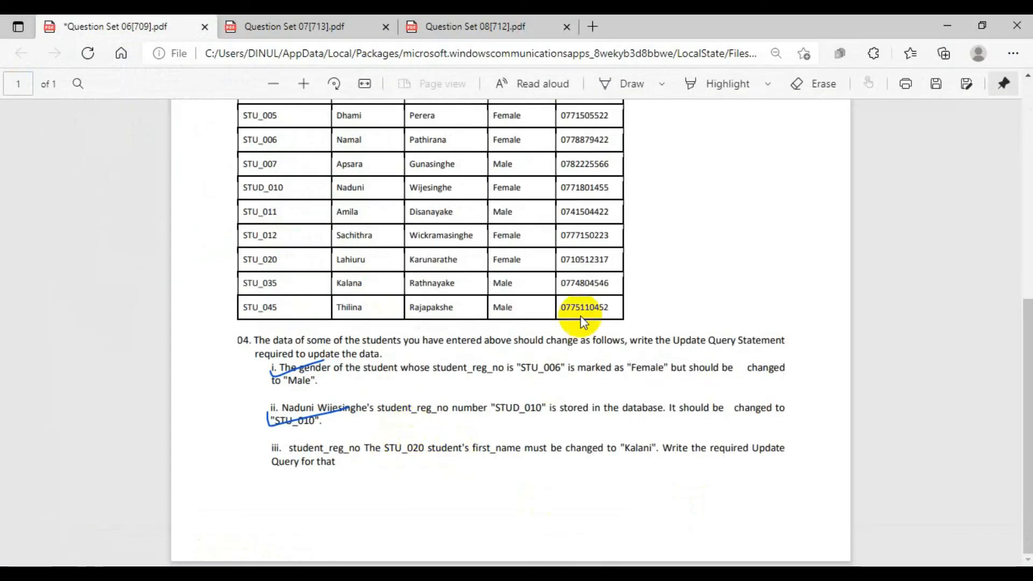
click(947, 25)
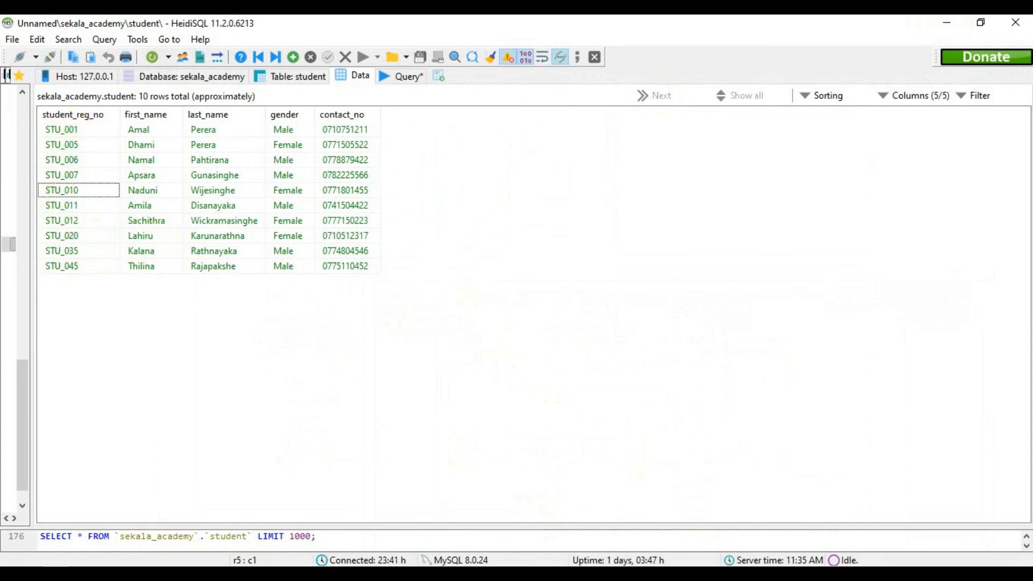
key(alt+Tab)
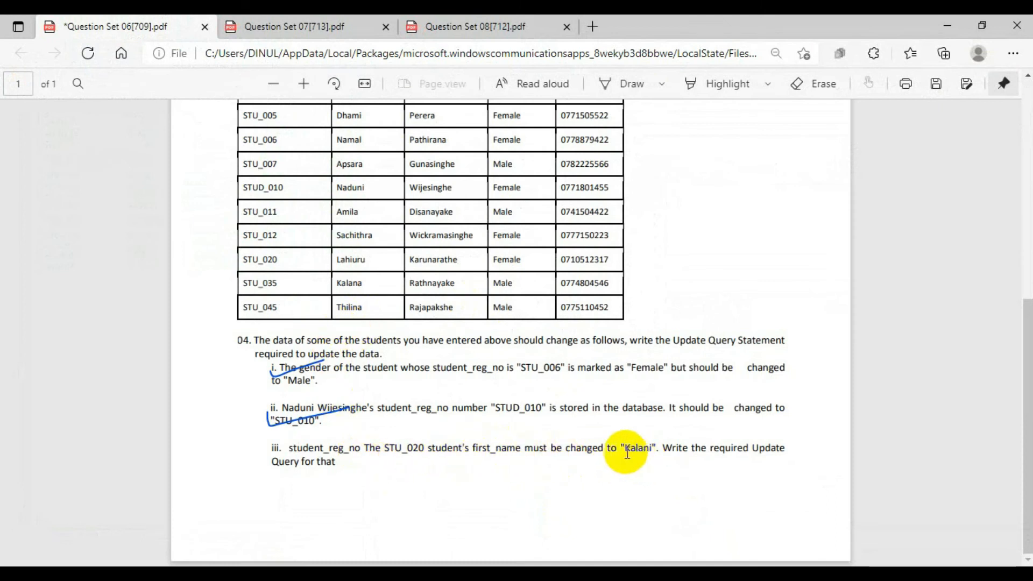
click(947, 25)
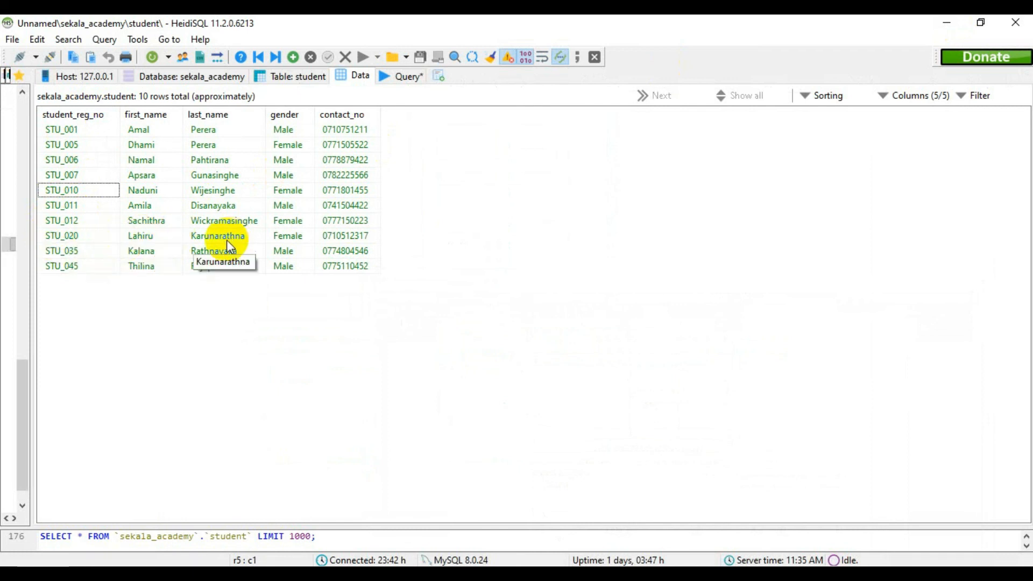
Clear the old registration number update statement from the query editor.
click(387, 75)
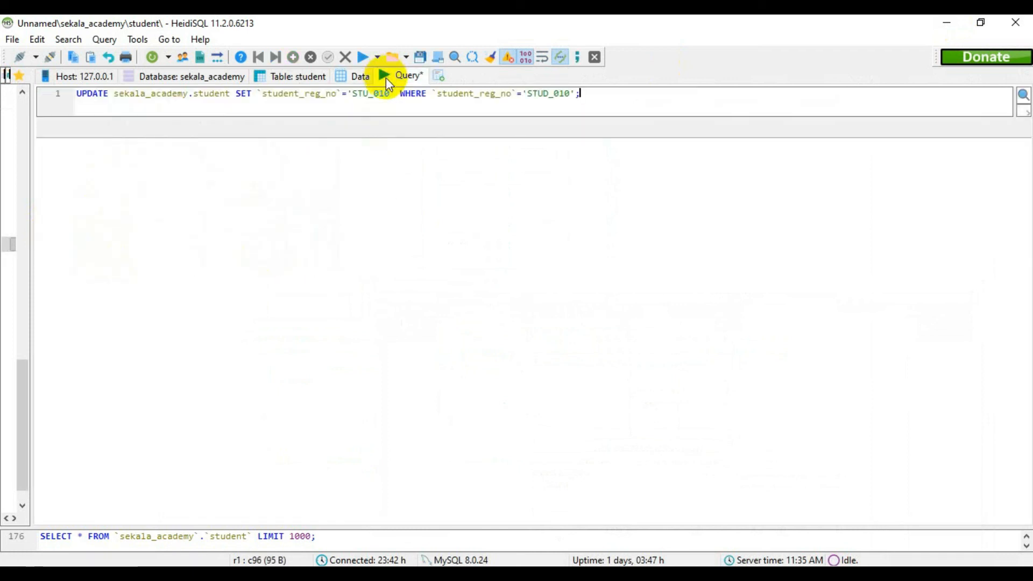
drag(584, 94, 21, 99)
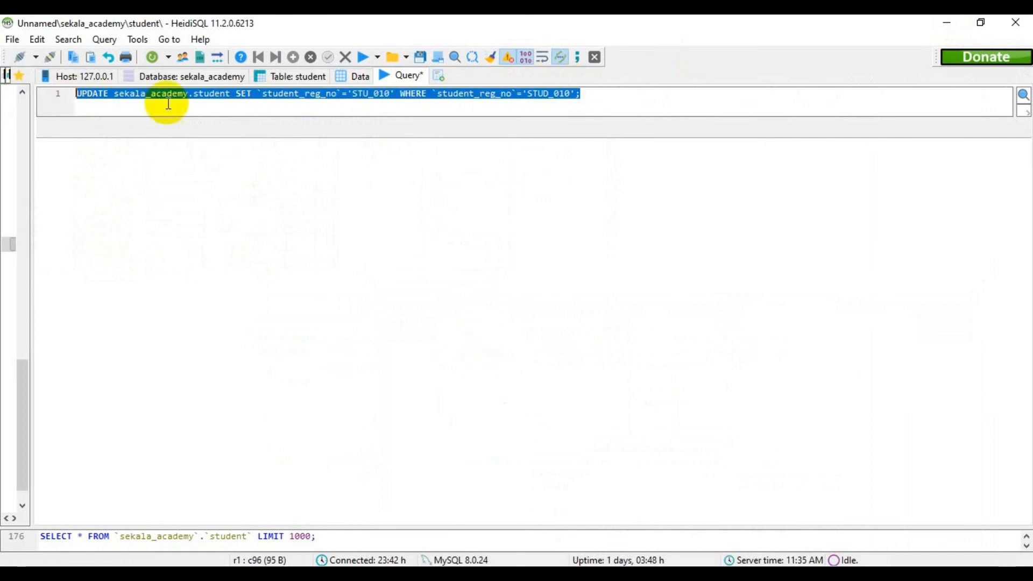
key(Delete)
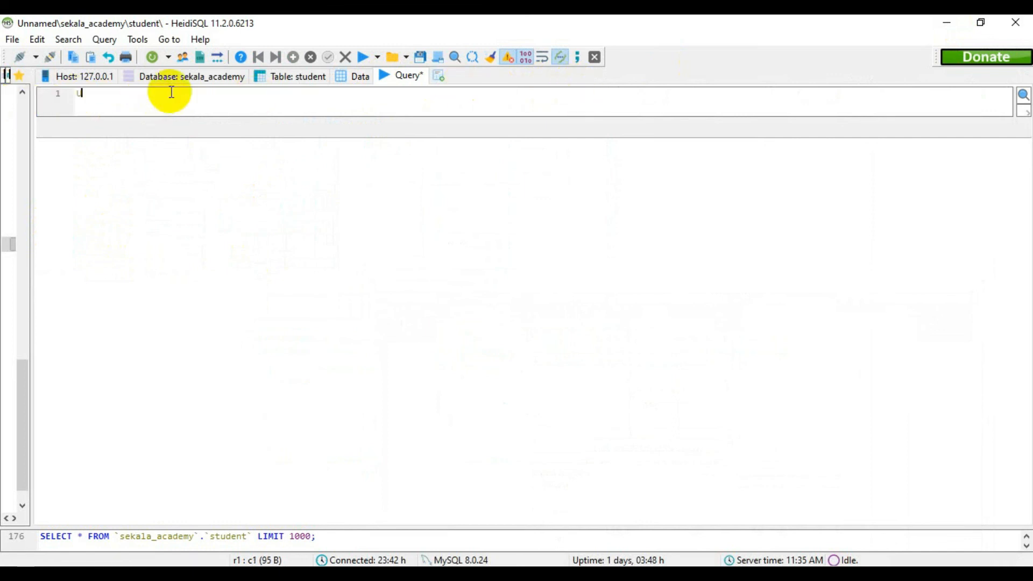
Begin the task iii query with UPDATE sekala_academy.student, accepting the suggested database and table names.
text(UPDATE sekala)
key(Return)
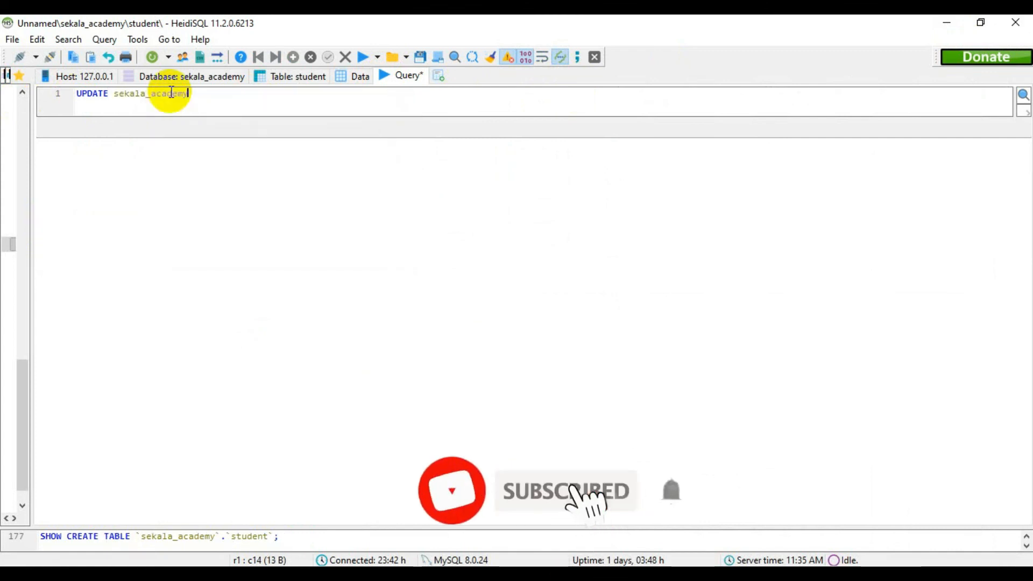
text(.)
key(Return)
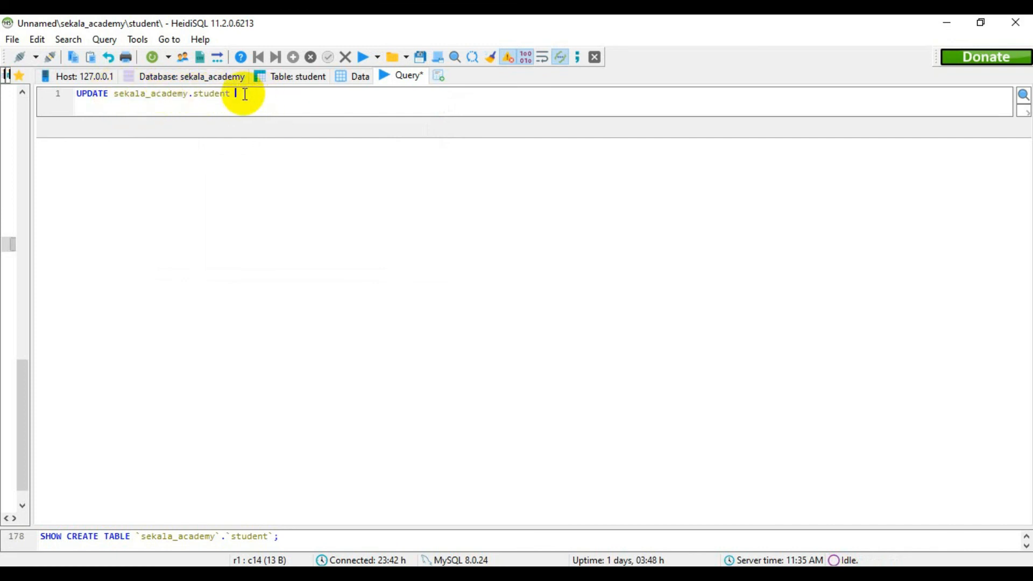
Add SET `first_name` with the quoted new first name from task iii, followed by WHERE, and check the student data for the condition column.
text(SET)
text(`first_name`=)
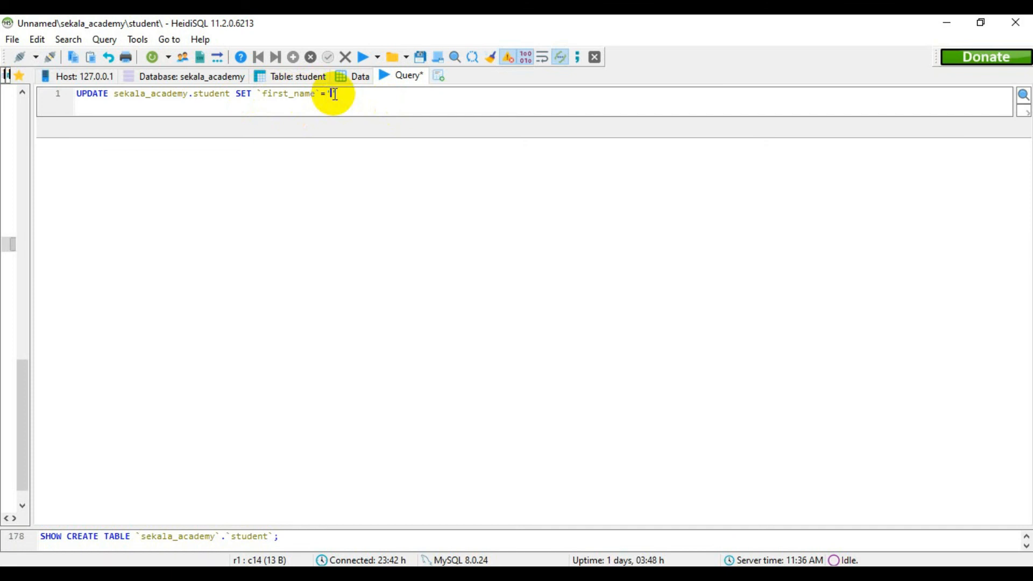
text(alani' WHERE)
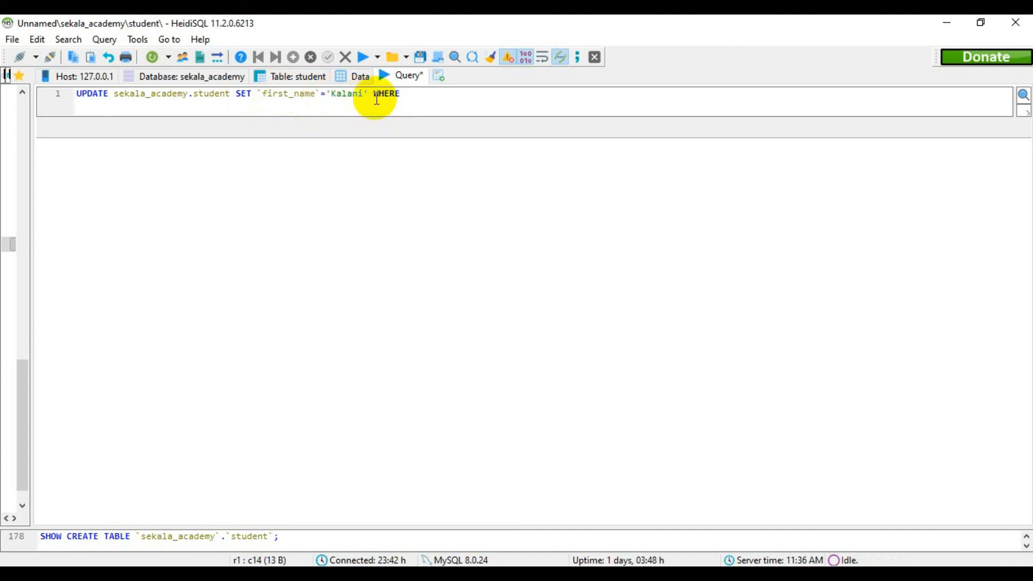
click(350, 76)
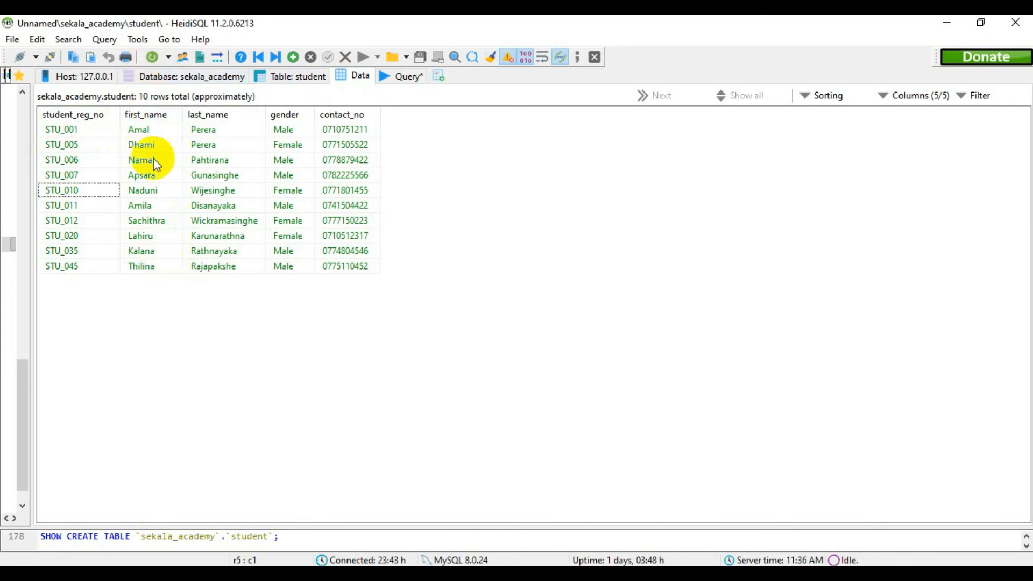
click(406, 77)
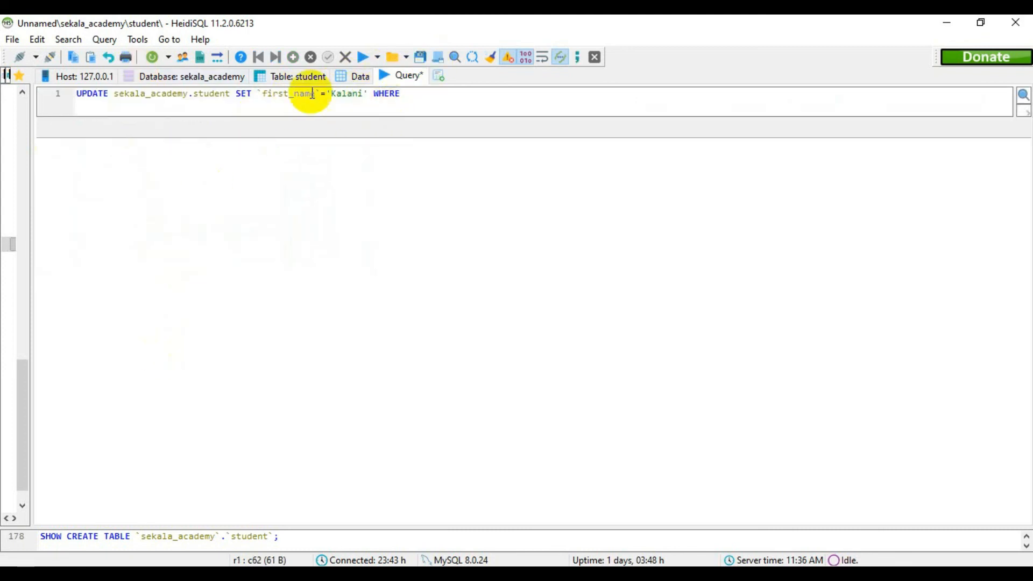
Complete the WHERE clause with `student_reg_no` equal to the quoted registration number from task iii, checking the column and record in the student data.
click(355, 78)
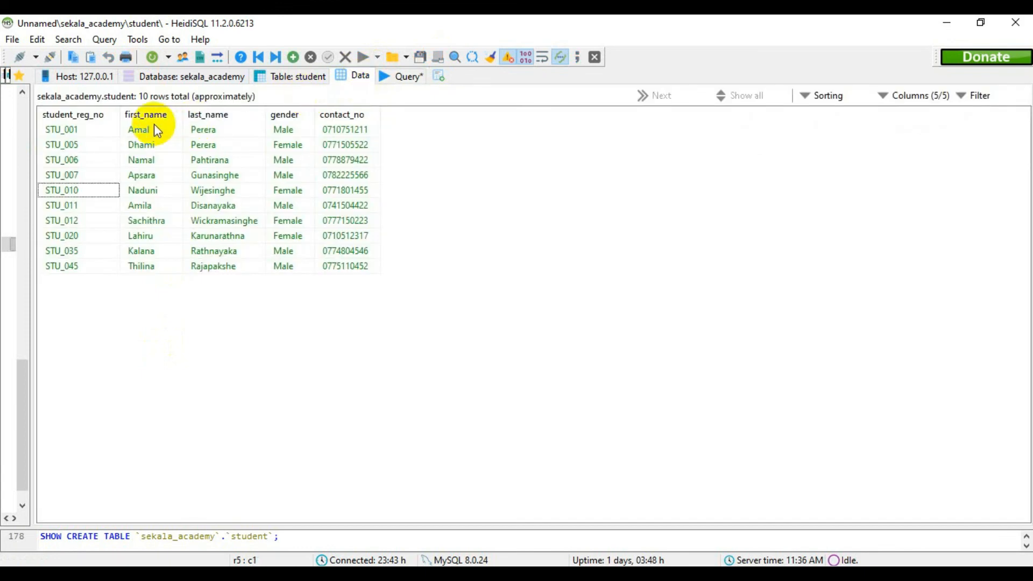
click(405, 76)
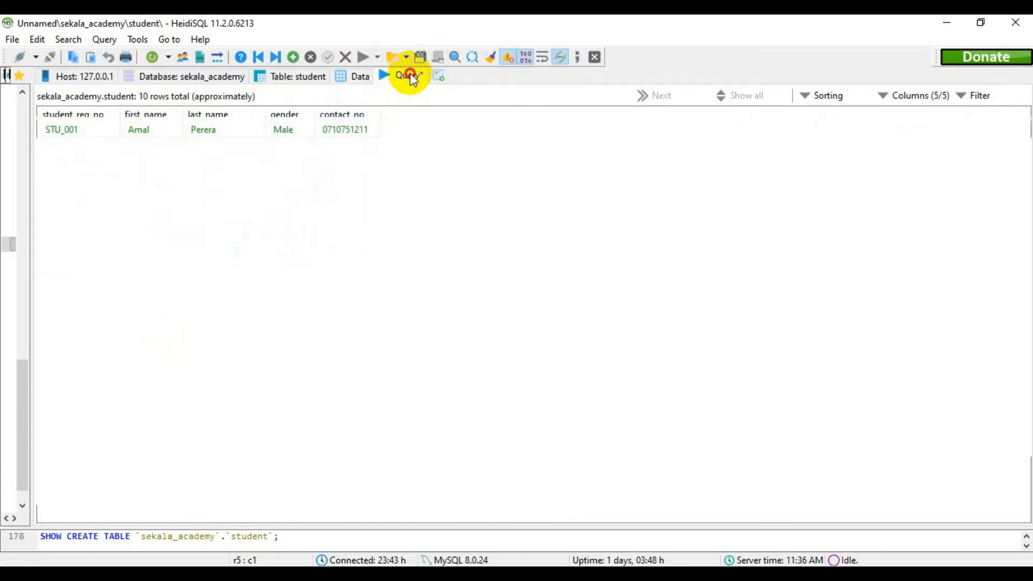
click(351, 75)
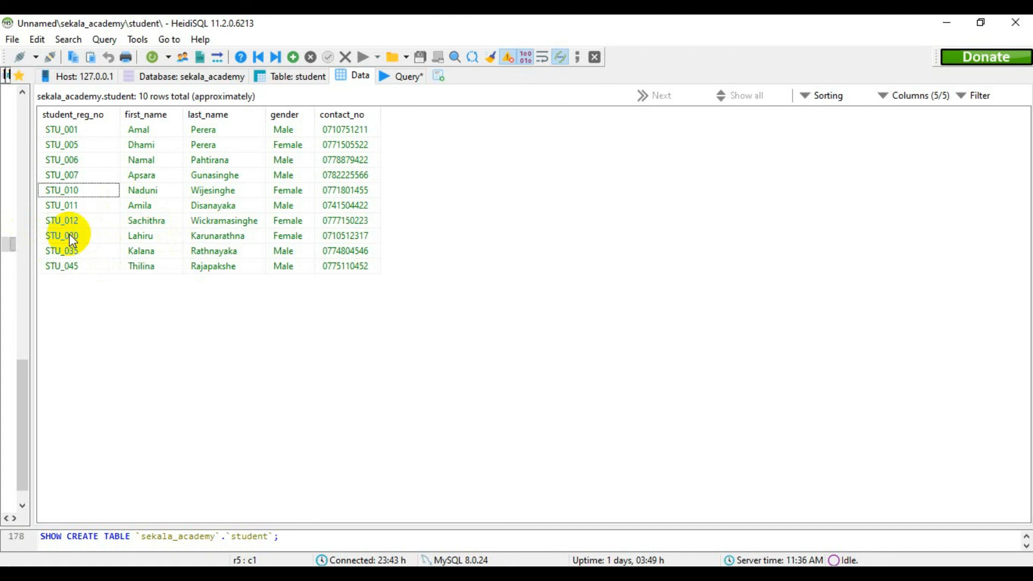
click(405, 75)
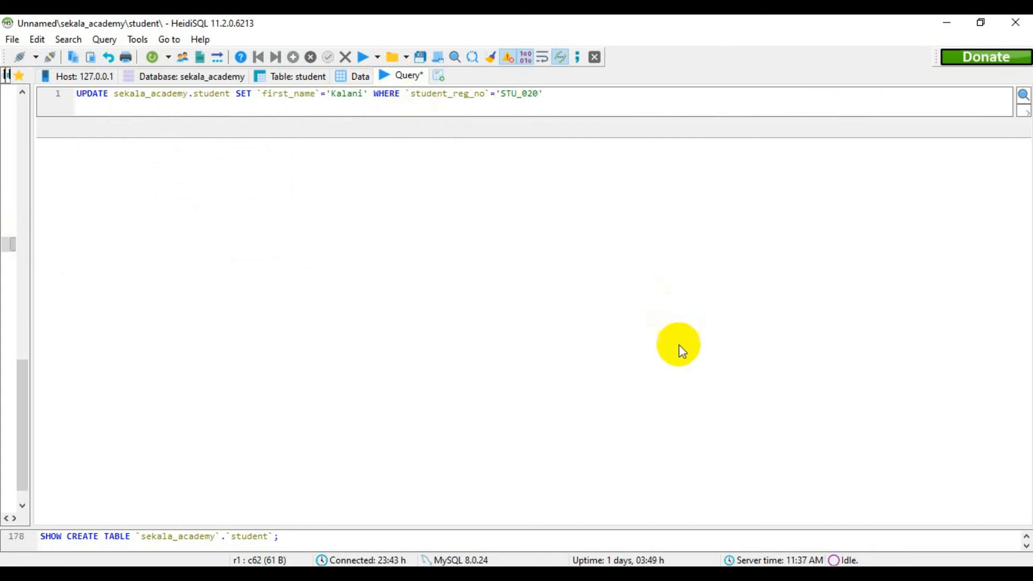
Check the registration number in task iii of the PDF against the query, and end the update statement with a semicolon.
click(207, 578)
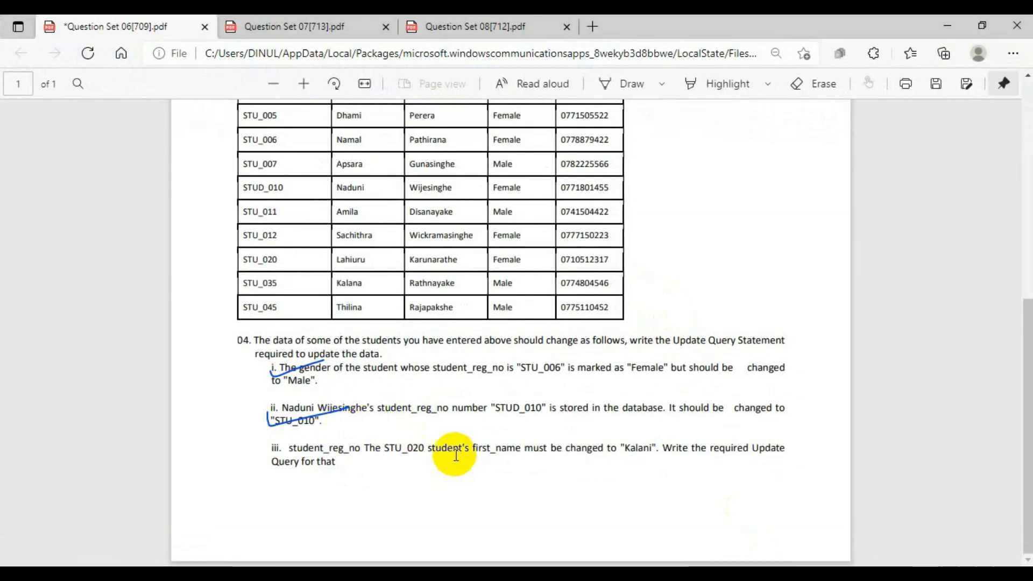
drag(366, 448, 423, 448)
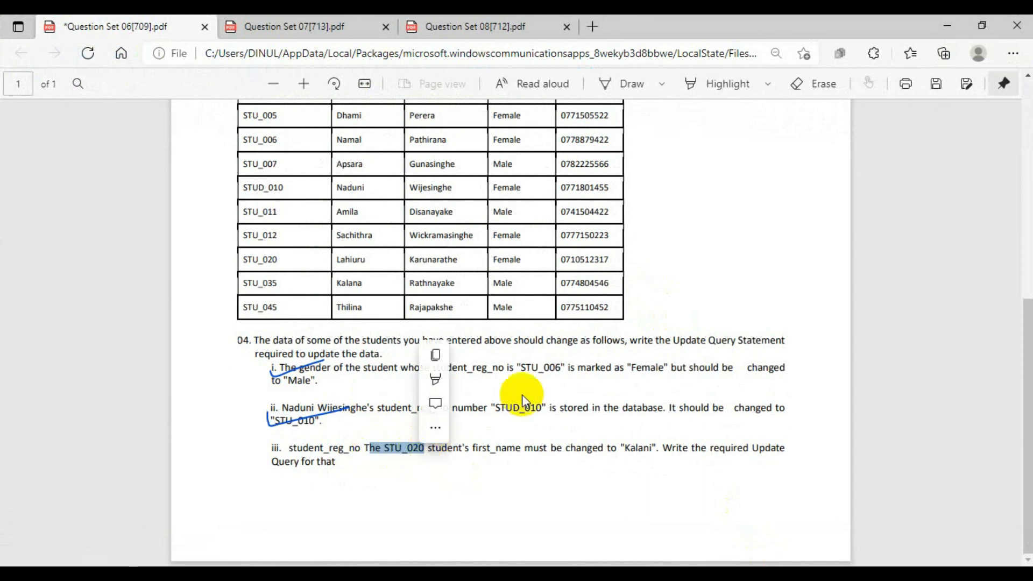
click(958, 24)
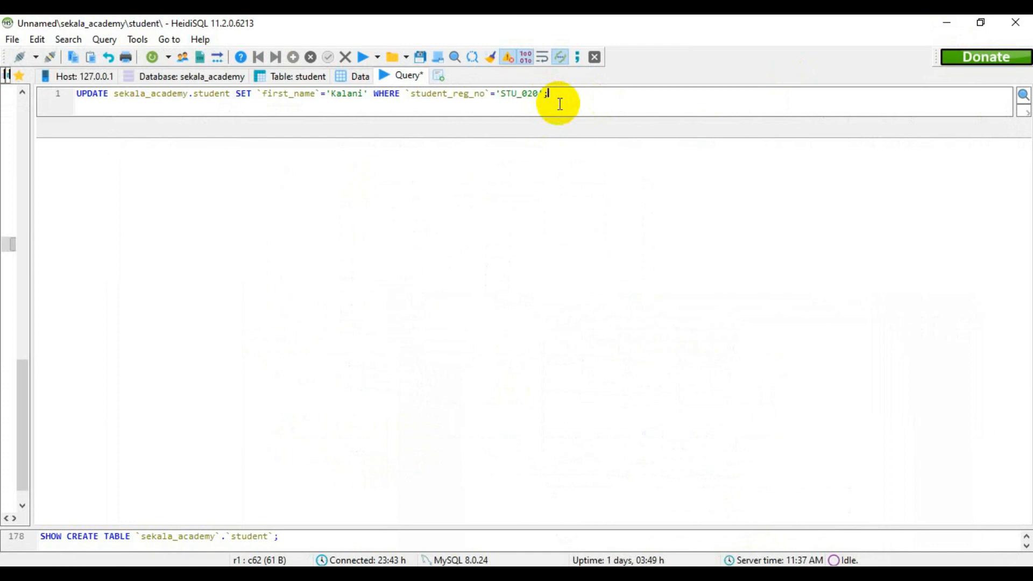
Run the task iii update query and refresh the student data to check the changed first name.
click(362, 57)
click(360, 76)
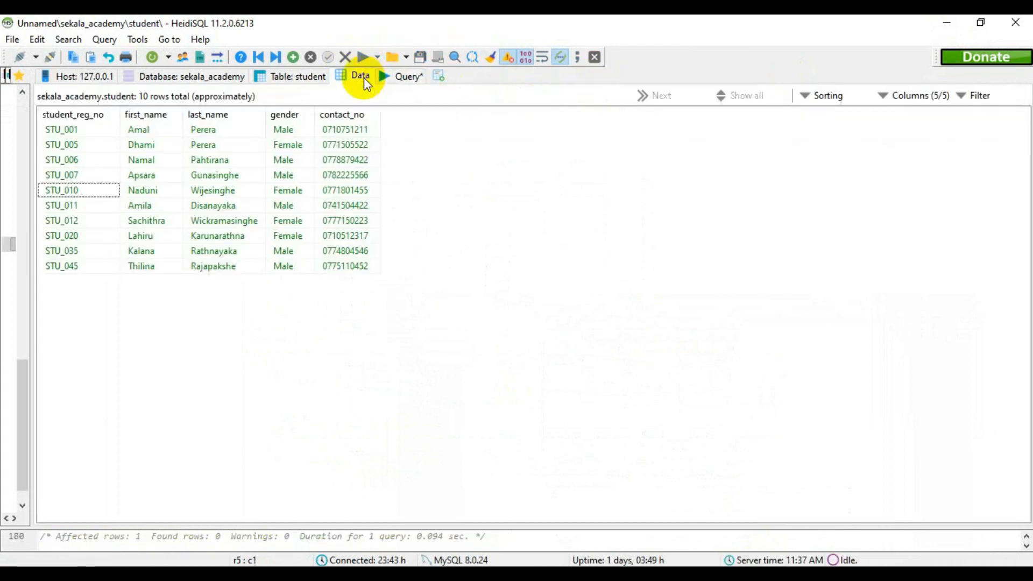
click(137, 239)
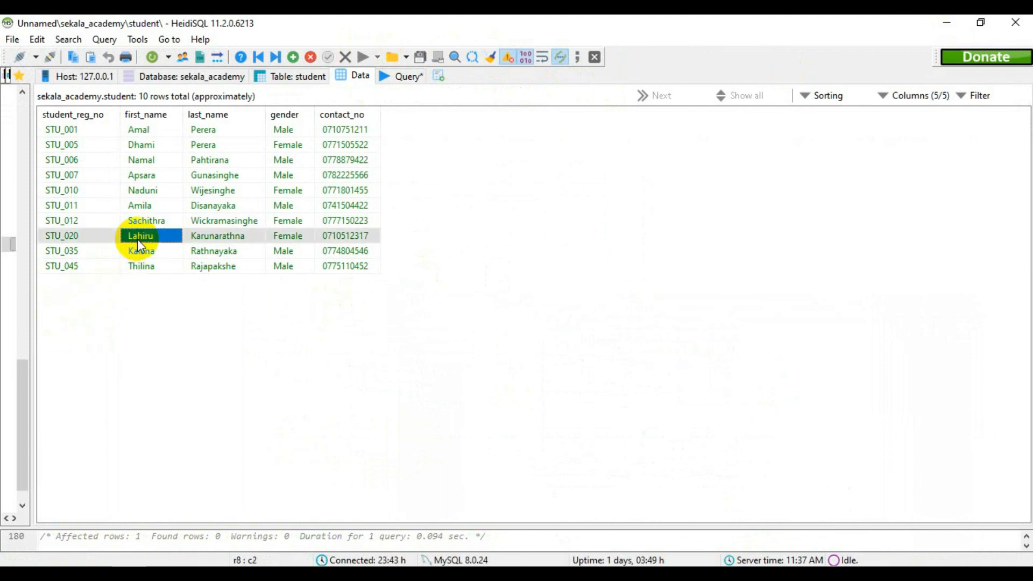
right_click(520, 231)
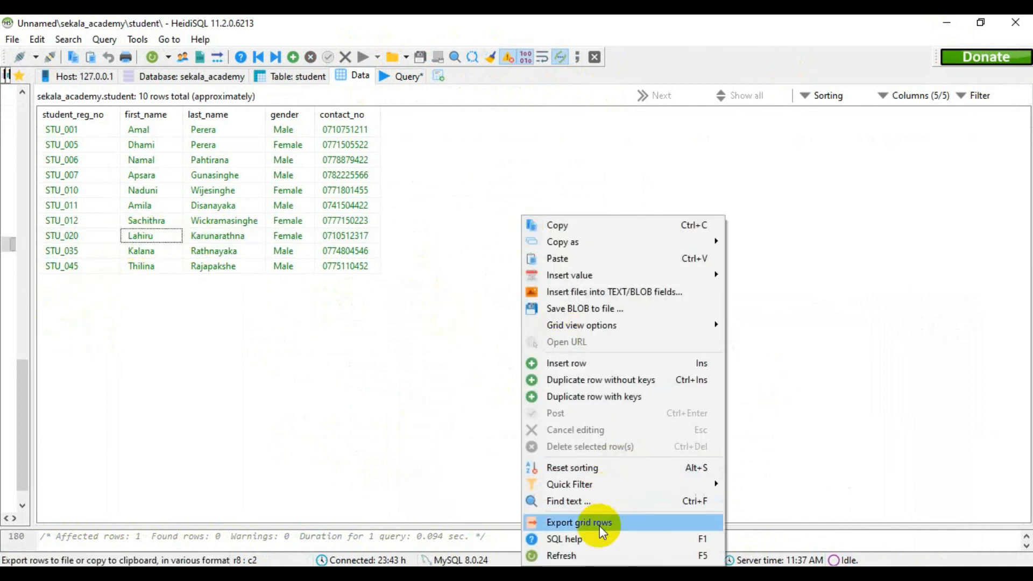
click(555, 555)
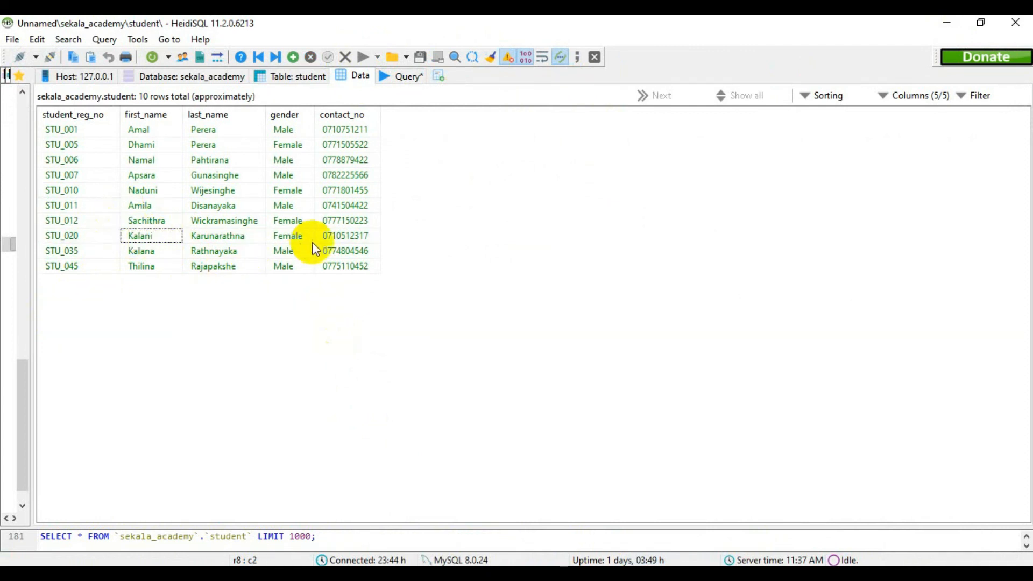
Switch to the Question Set 06 PDF, set the drawing pen to red and mark task iii of question 04 as done.
click(948, 22)
click(809, 563)
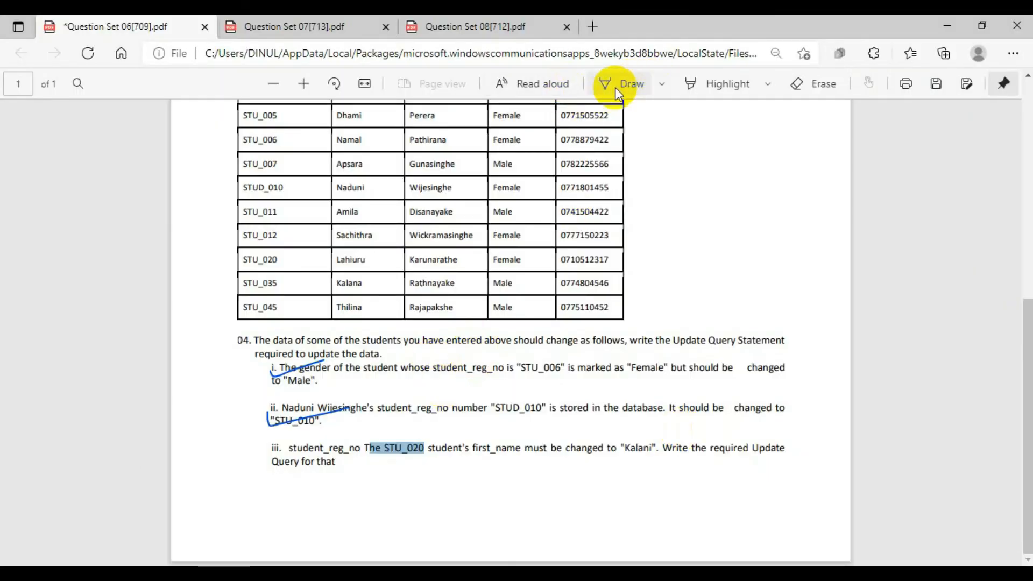
click(635, 85)
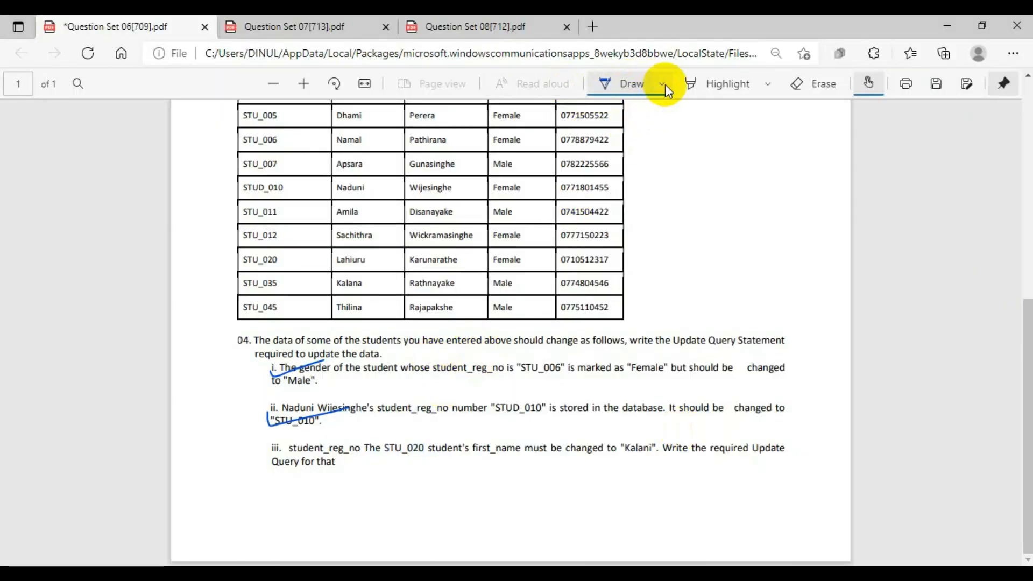
click(666, 85)
click(529, 172)
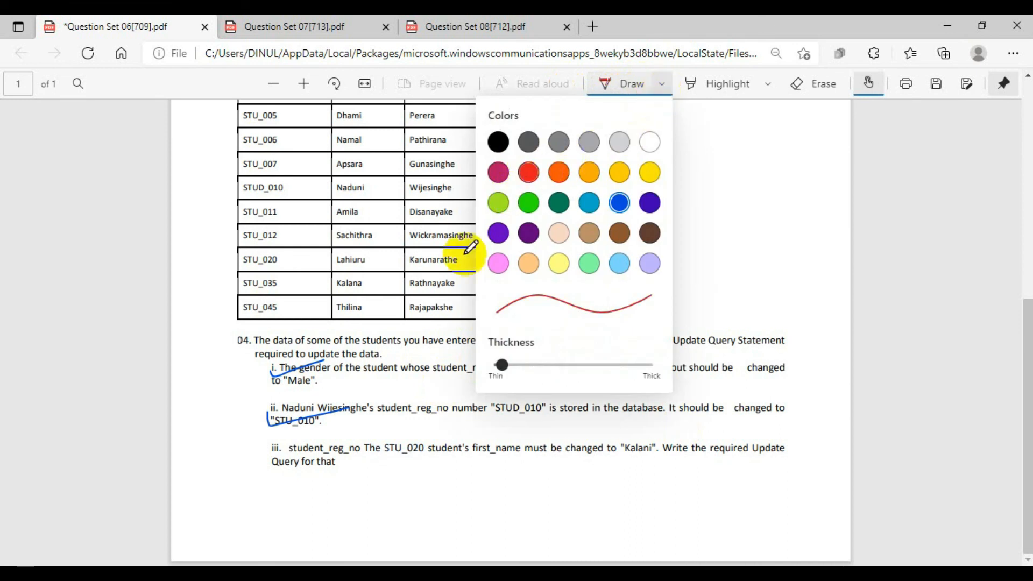
click(279, 444)
Circle and tick the Question Set 06 heading in red, and draw an arrow beside it leading to a handwritten note with the number 7.
scroll(679, 286, up, 8)
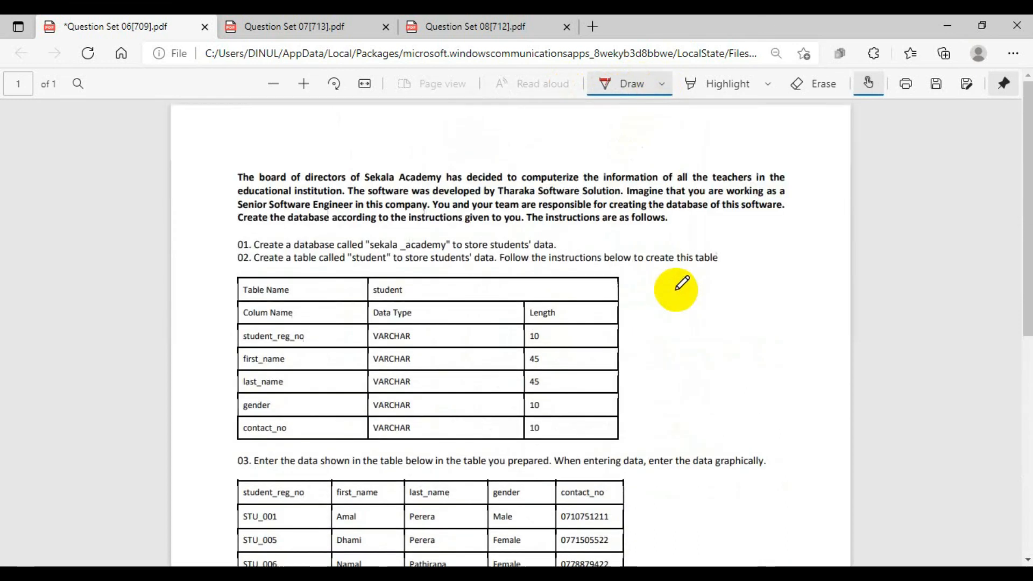
mouse_move(281, 126)
mouse_down()
mouse_move(334, 146)
mouse_move(301, 150)
mouse_move(394, 125)
mouse_move(499, 134)
mouse_move(481, 155)
mouse_up()
mouse_move(554, 130)
mouse_down()
mouse_move(555, 142)
mouse_move(618, 158)
mouse_move(648, 135)
mouse_move(680, 132)
mouse_up()
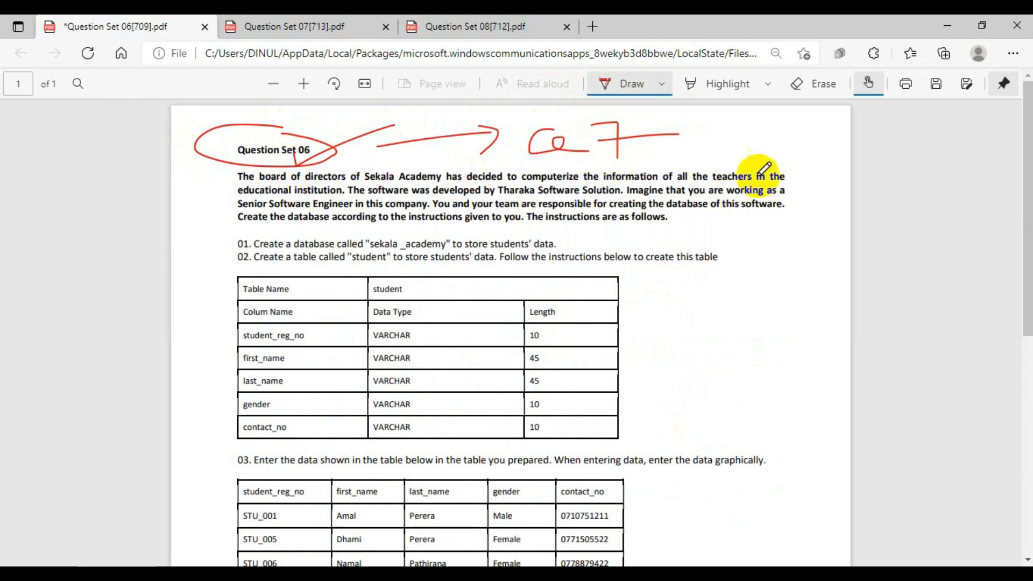